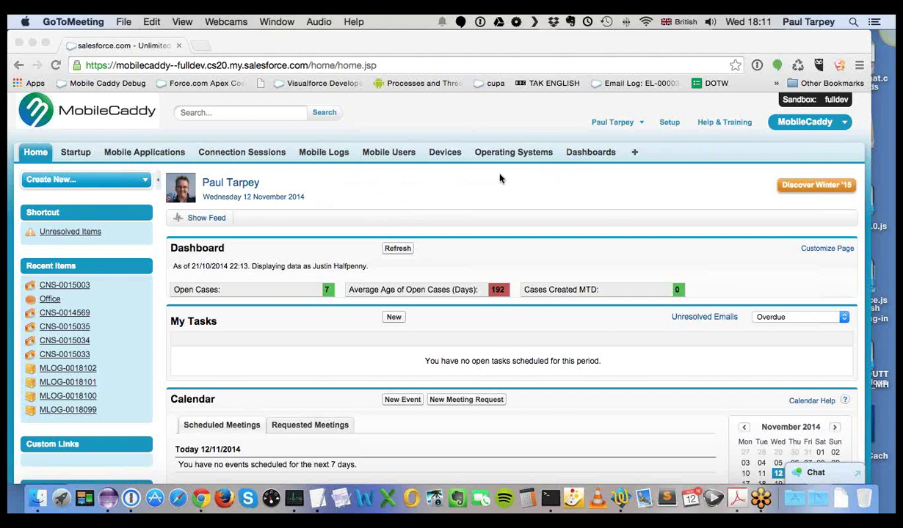
Show the Recent Mobile Applications list, from Mobile App JH to Pauls App, all Active.
click(125, 152)
click(122, 153)
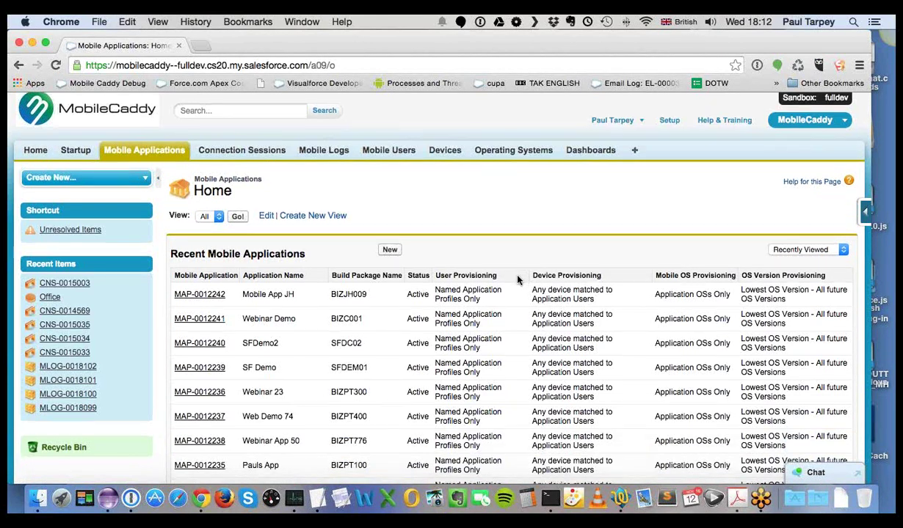
scroll(518, 279, down, 2)
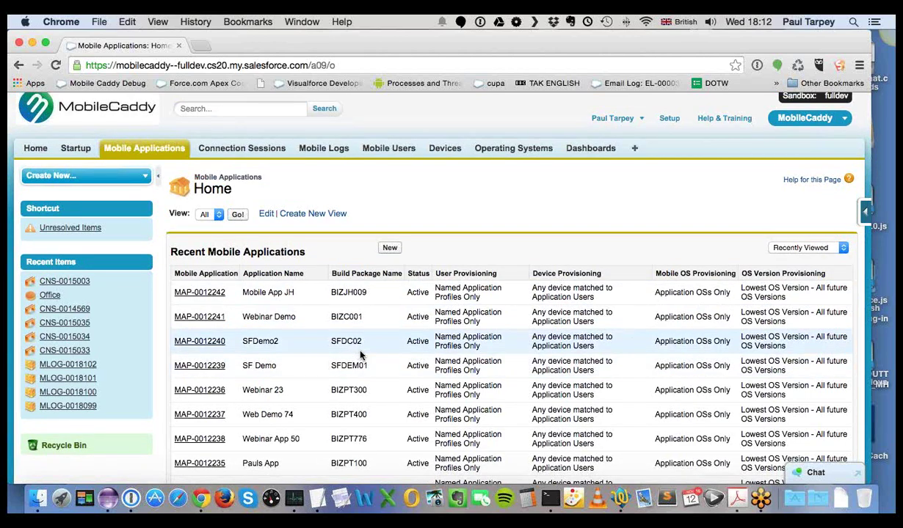
scroll(361, 355, up, 1)
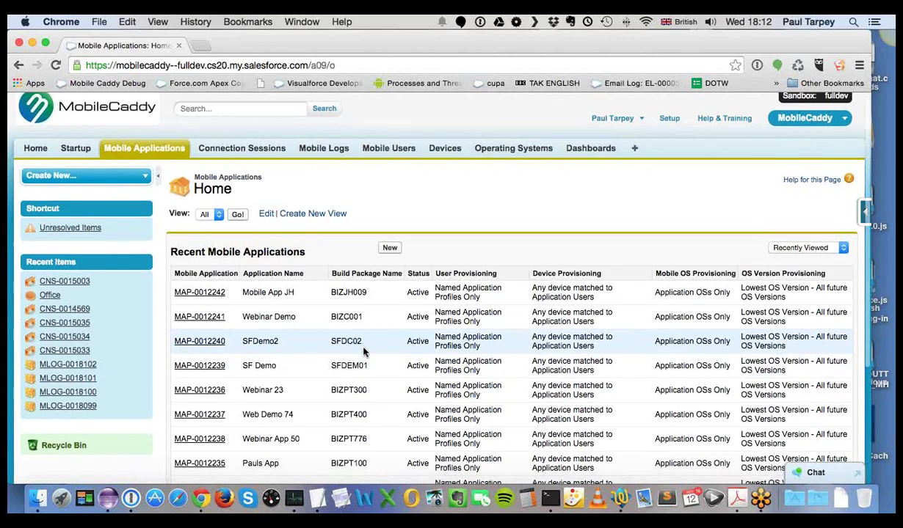
scroll(362, 354, down, 1)
scroll(363, 353, up, 1)
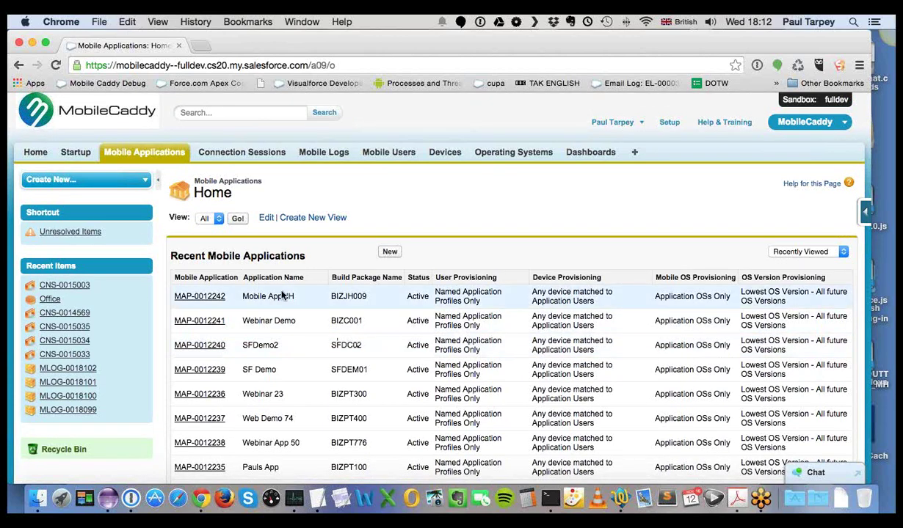
Install 'Mobile App JH2' with package BIZJH02 from the MC_SeedApp001_Data_005 seed data.
click(76, 156)
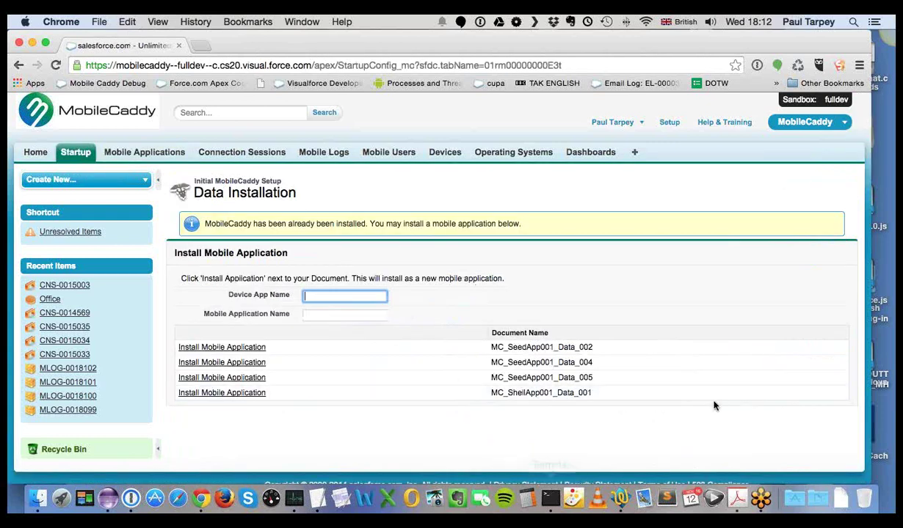
scroll(725, 394, down, 1)
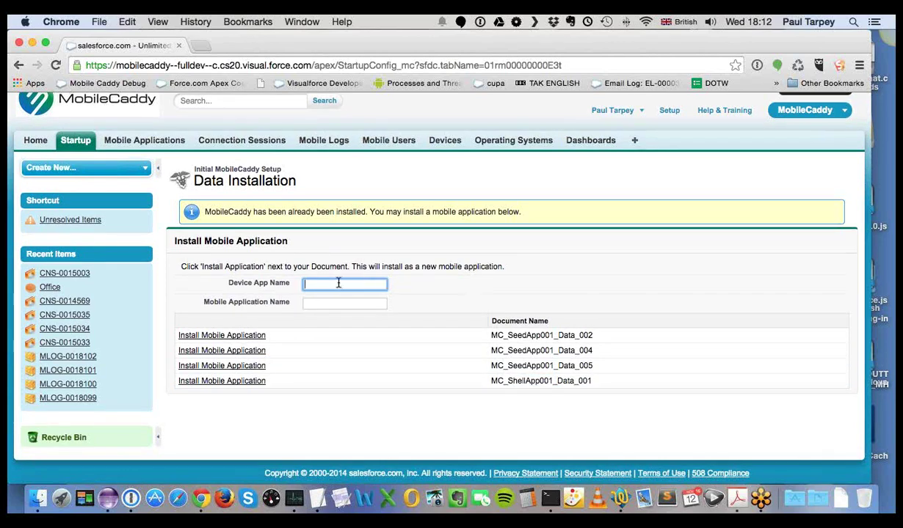
text(BiZ)
text(UH)
text(02)
click(337, 304)
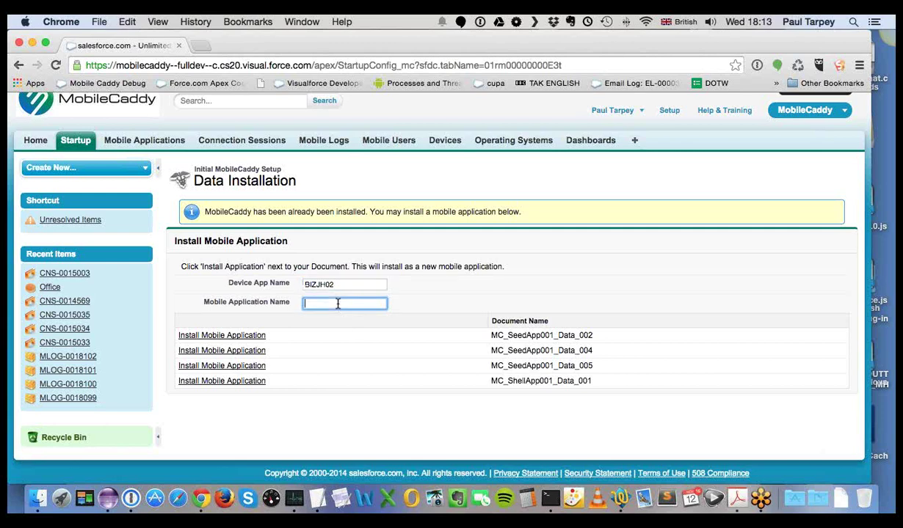
text(Mobile App JH2)
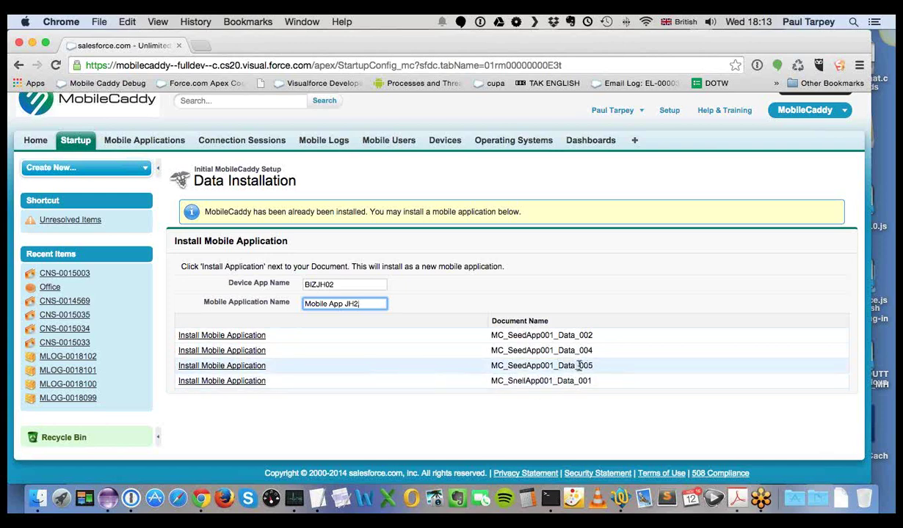
click(197, 369)
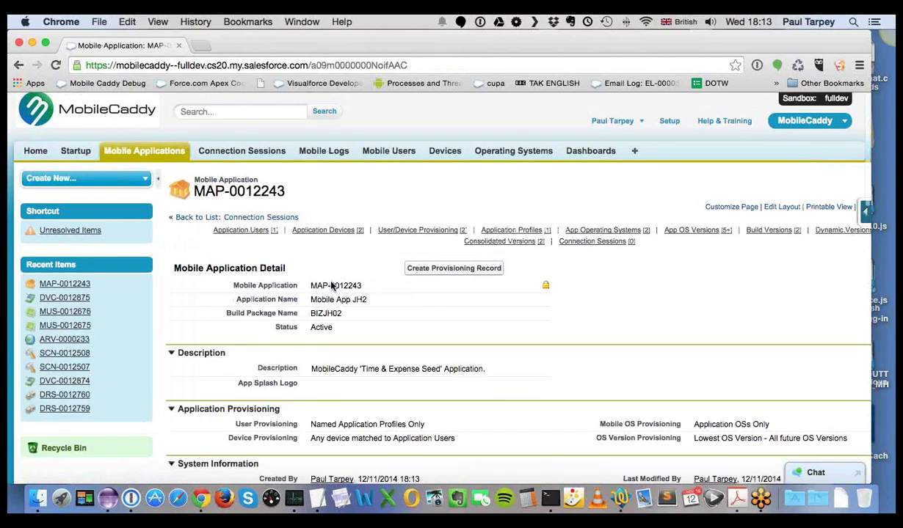
Scroll through the related lists of the new MAP-0012243 mobile application.
scroll(334, 287, down, 3)
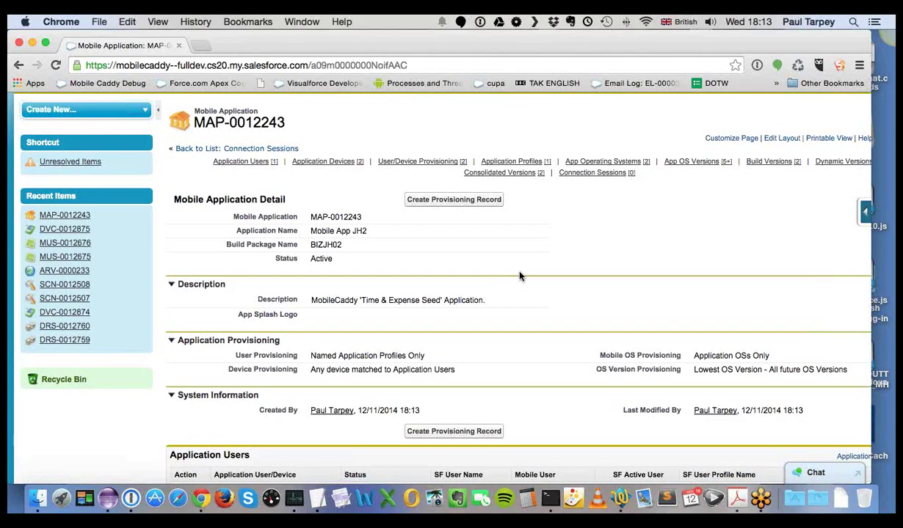
scroll(519, 276, down, 4)
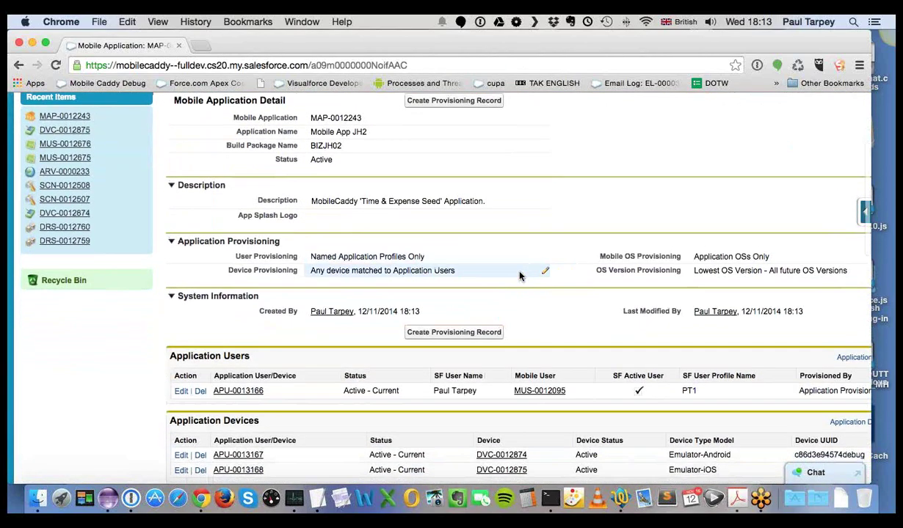
scroll(519, 276, down, 7)
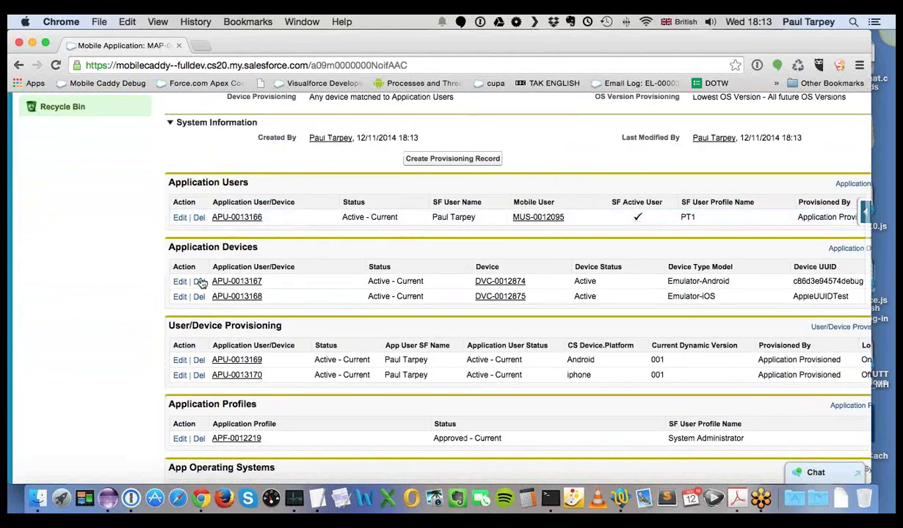
scroll(92, 283, down, 3)
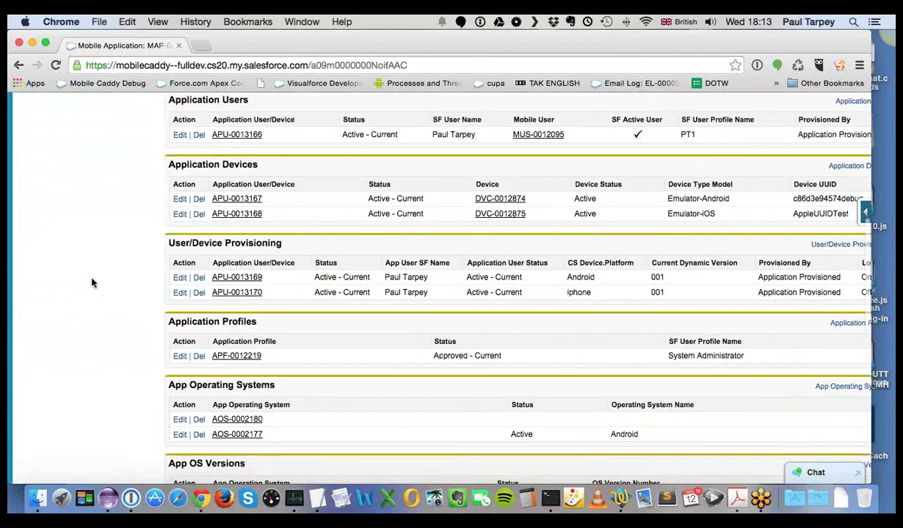
scroll(92, 283, down, 10)
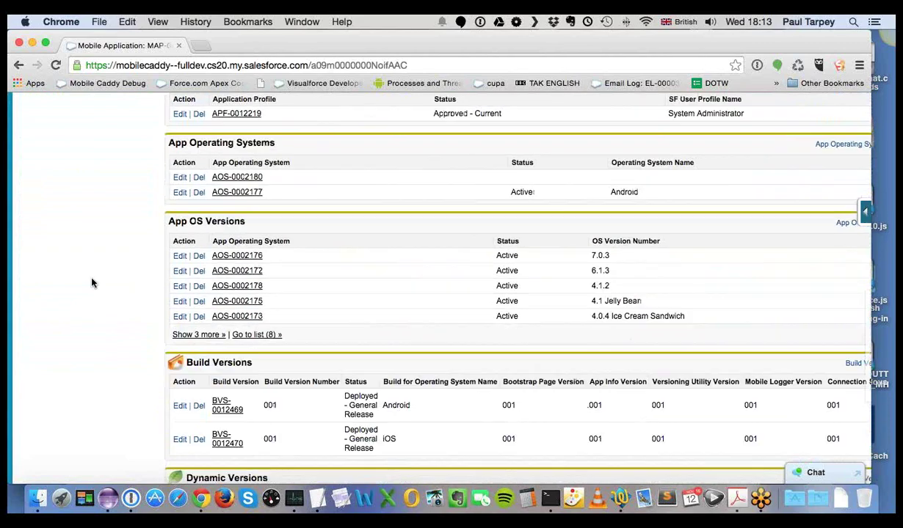
scroll(92, 282, up, 20)
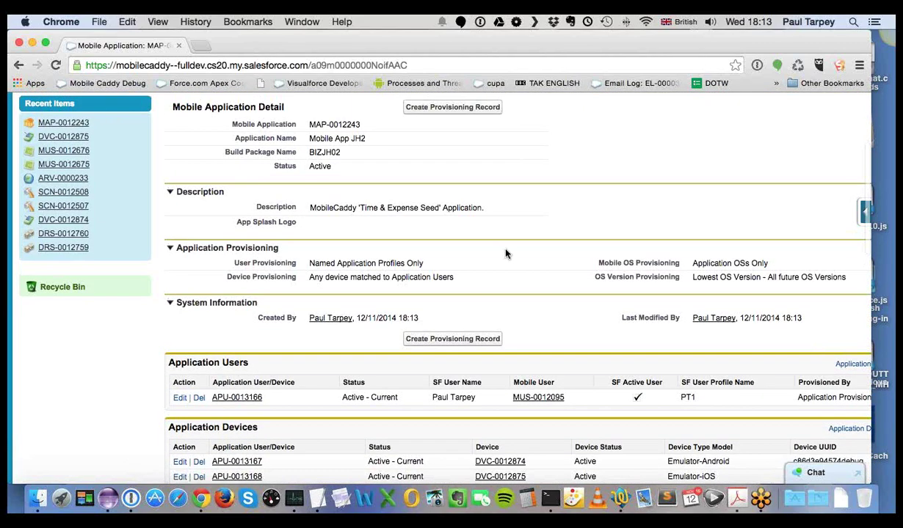
scroll(505, 254, up, 5)
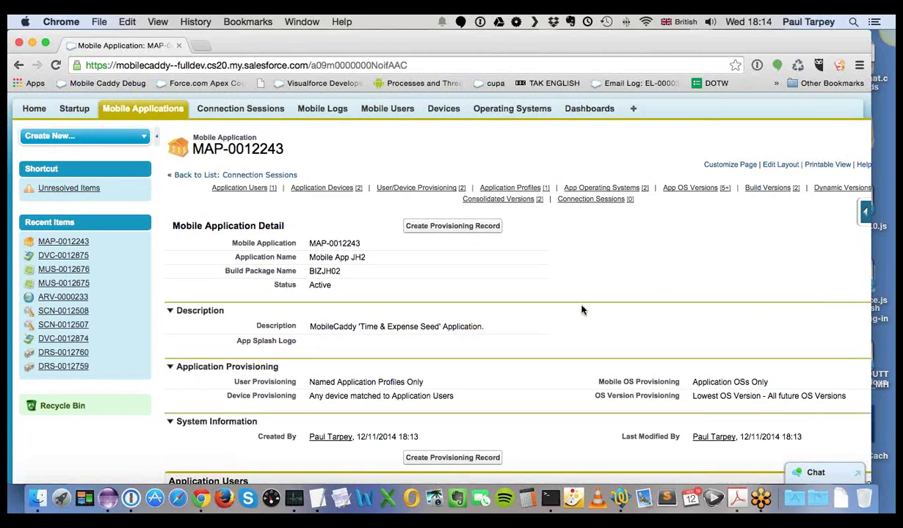
scroll(582, 309, down, 5)
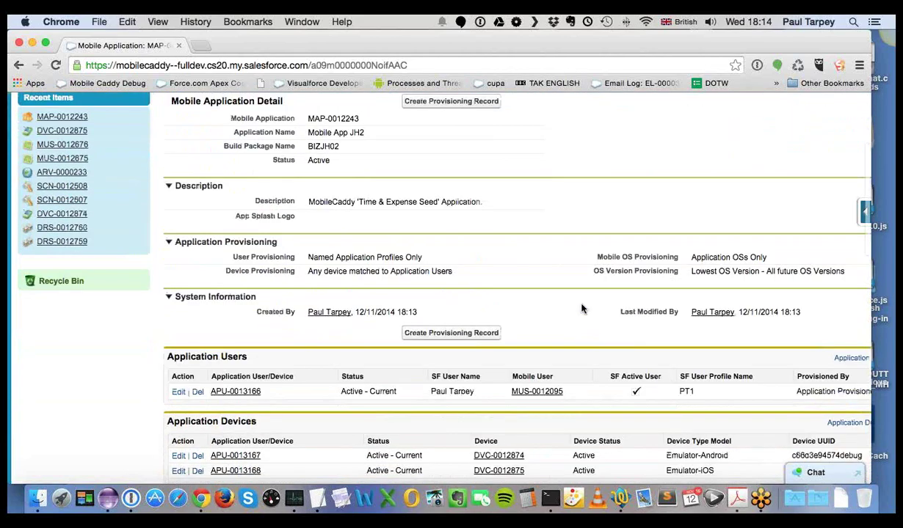
scroll(582, 309, down, 2)
scroll(582, 309, up, 3)
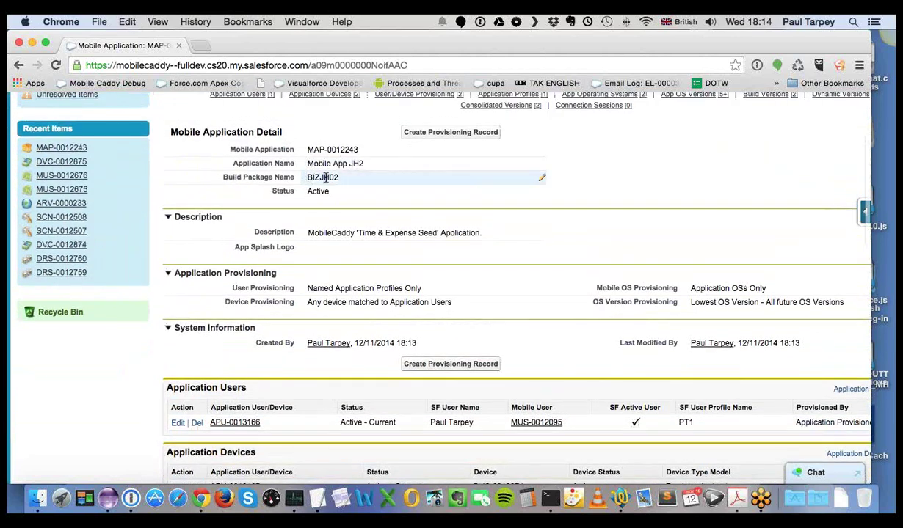
Open the Android user/device provisioning record APU-0013169.
scroll(615, 324, down, 4)
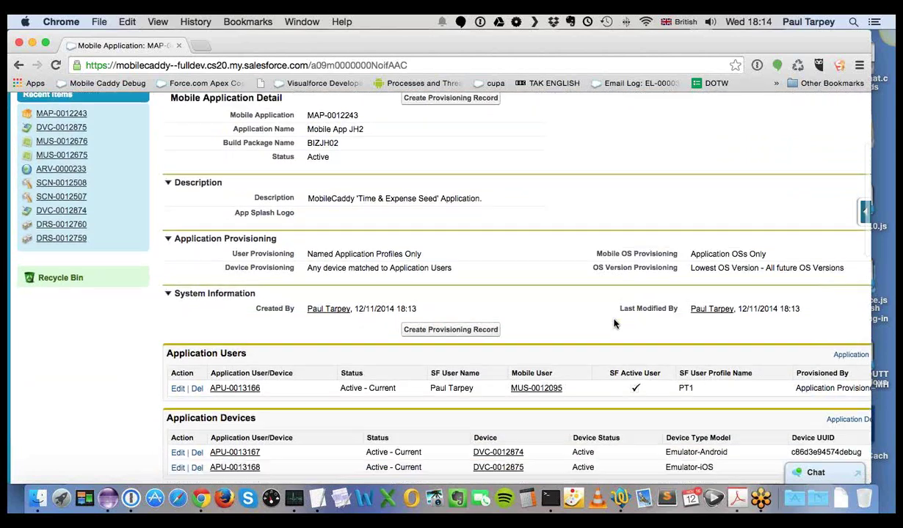
scroll(616, 324, down, 3)
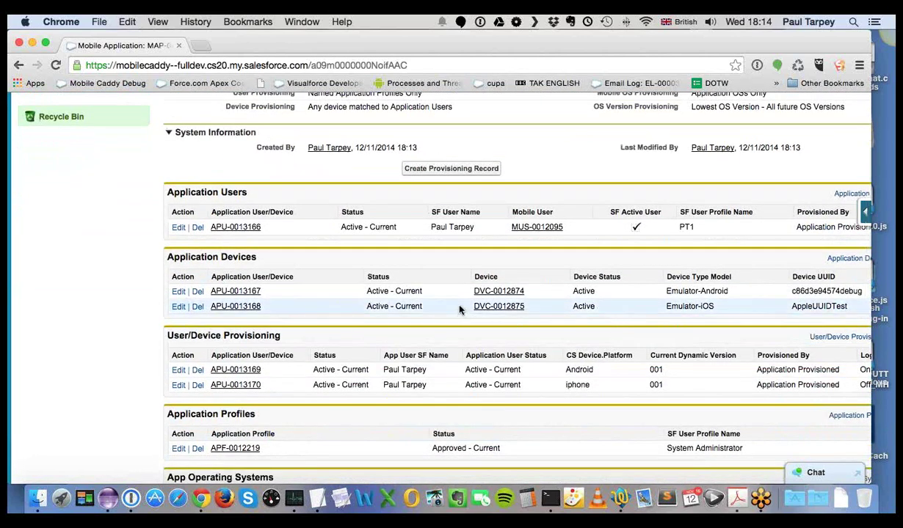
scroll(360, 280, down, 2)
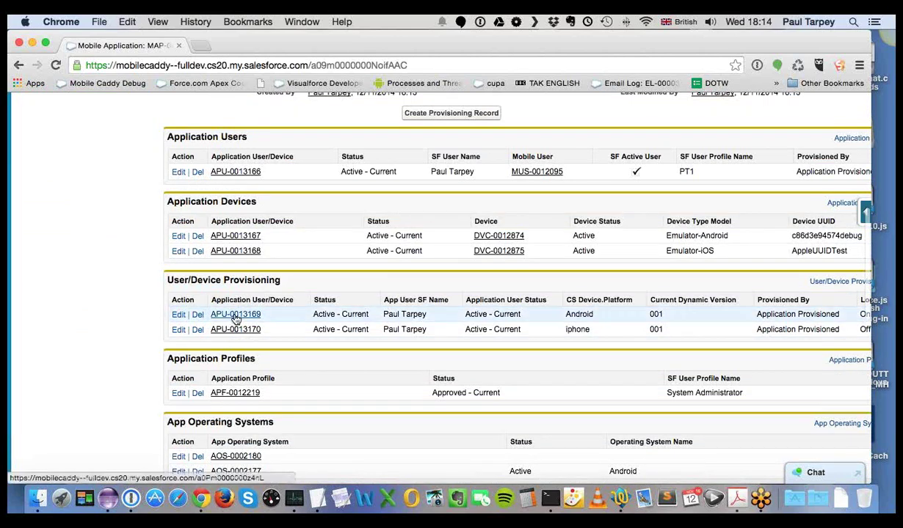
click(229, 329)
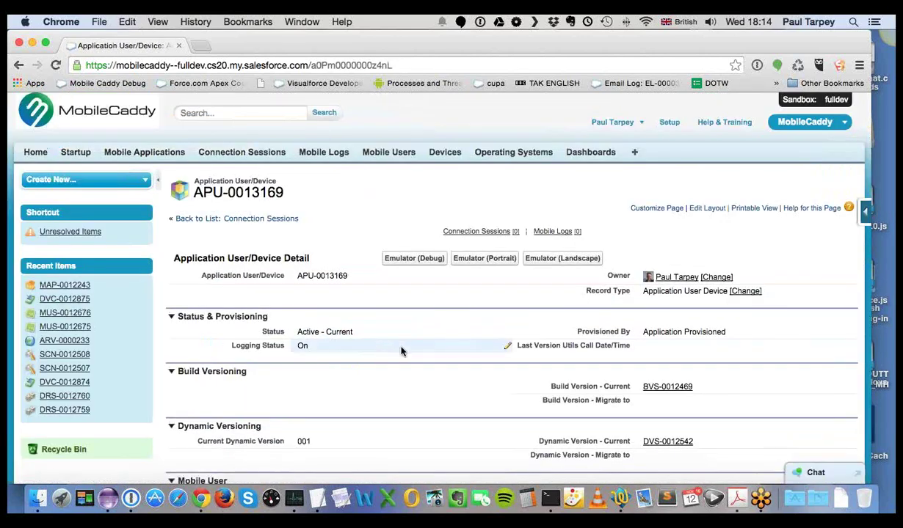
scroll(400, 356, down, 3)
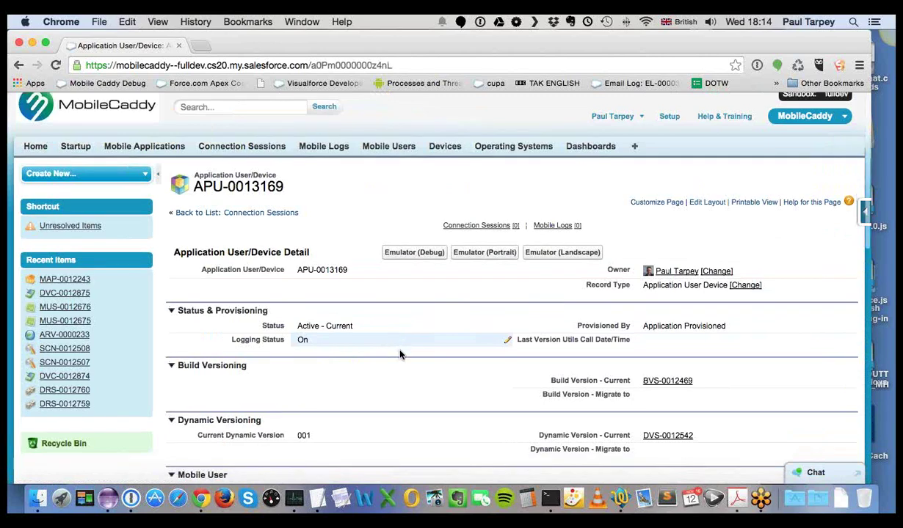
scroll(400, 355, down, 1)
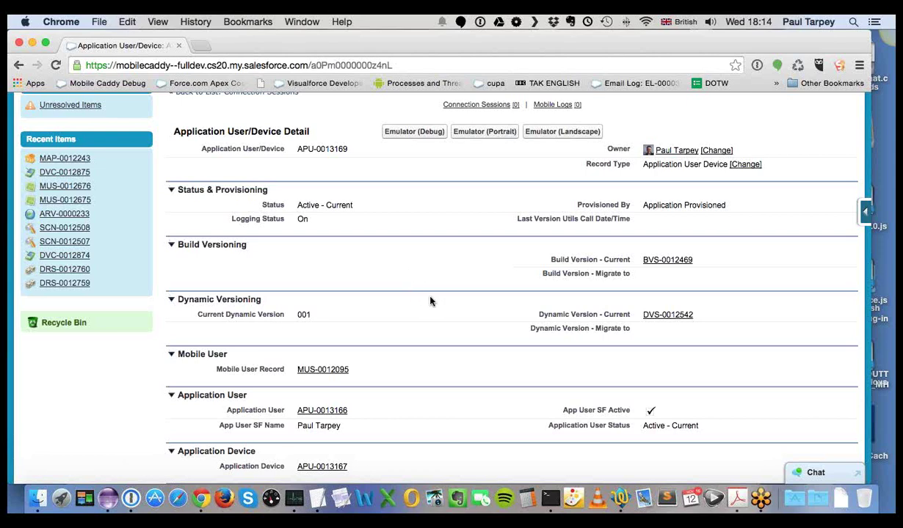
scroll(431, 301, down, 4)
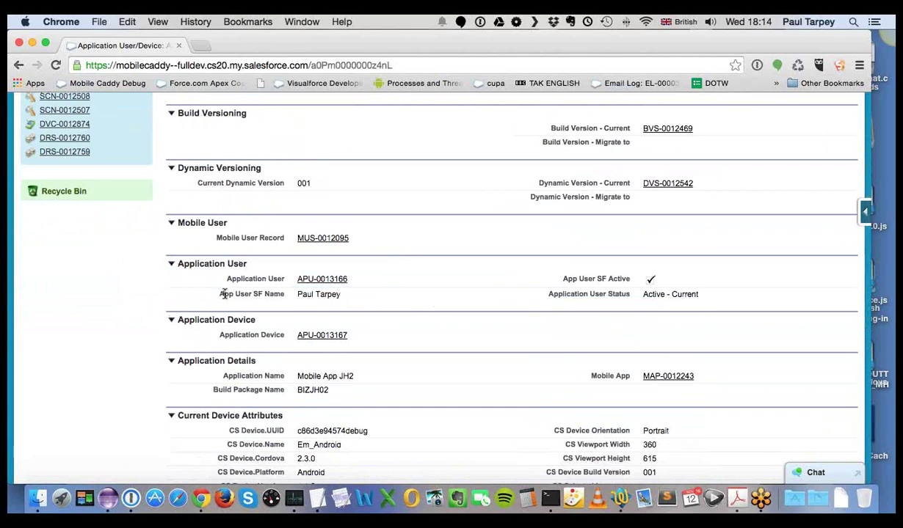
drag(348, 299, 284, 294)
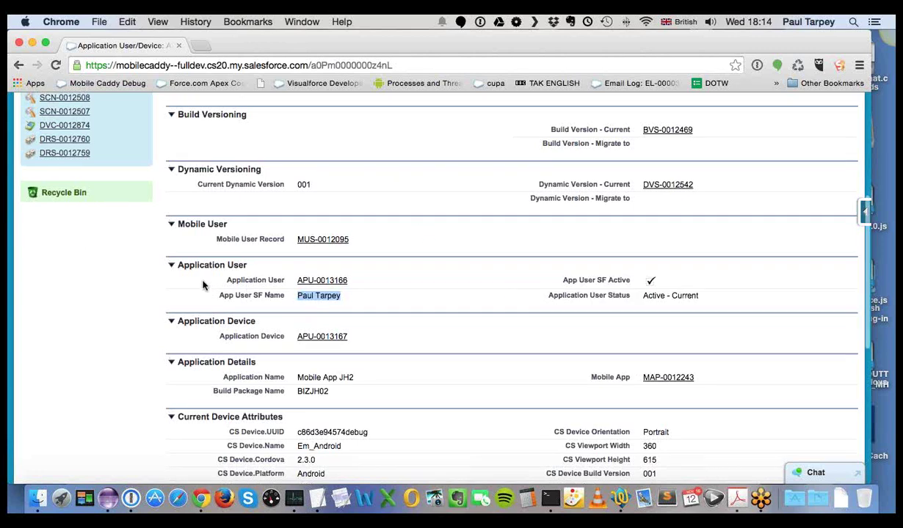
scroll(204, 286, up, 1)
scroll(337, 342, down, 3)
click(331, 340)
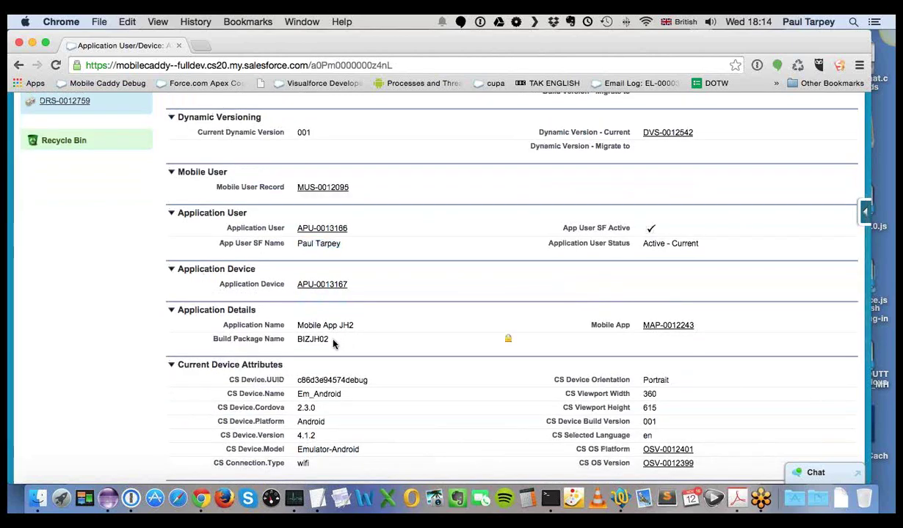
drag(295, 339, 328, 340)
scroll(328, 339, down, 1)
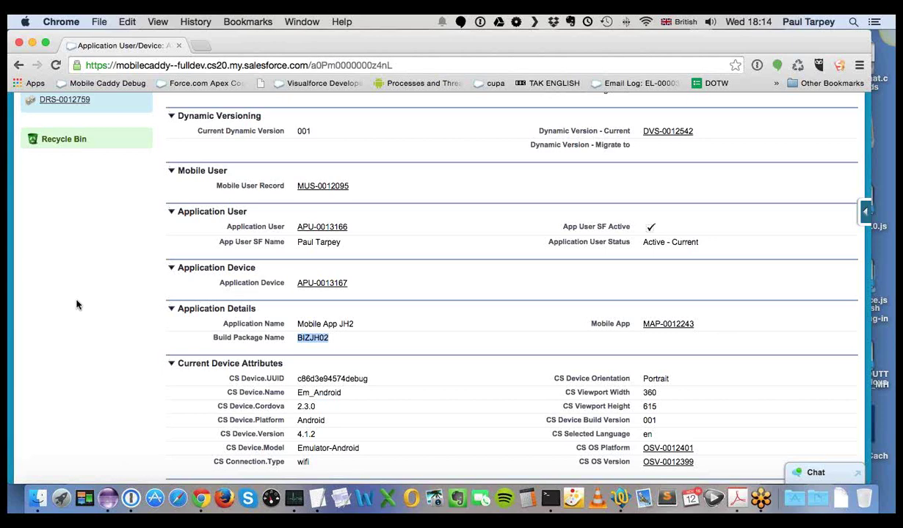
scroll(77, 305, down, 3)
scroll(77, 305, down, 8)
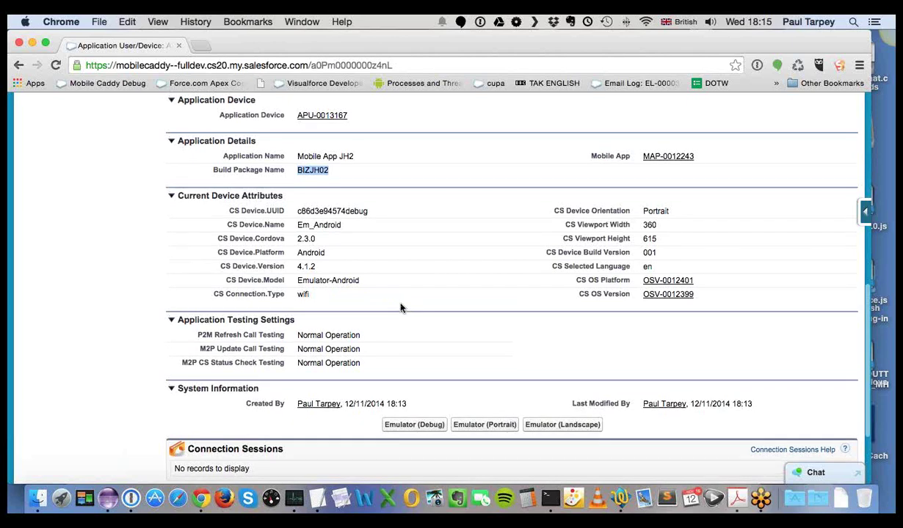
scroll(401, 308, up, 3)
scroll(401, 308, up, 8)
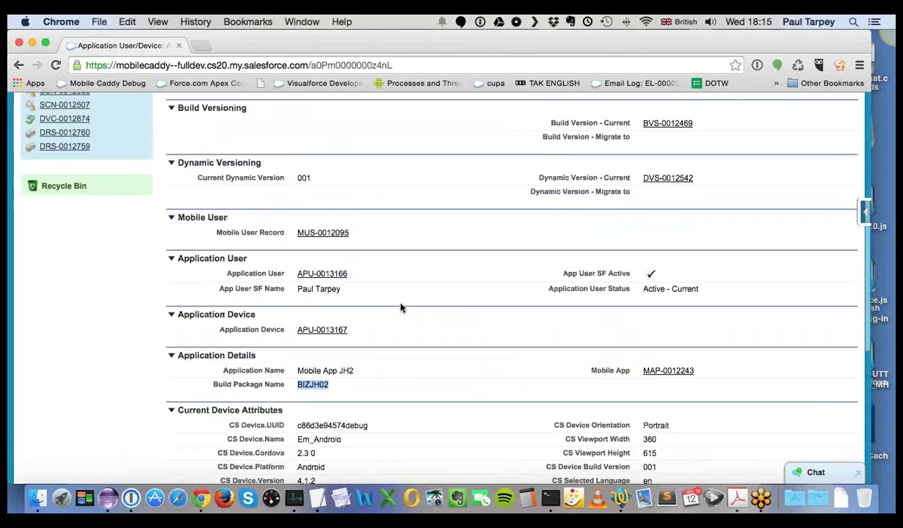
scroll(401, 308, up, 1)
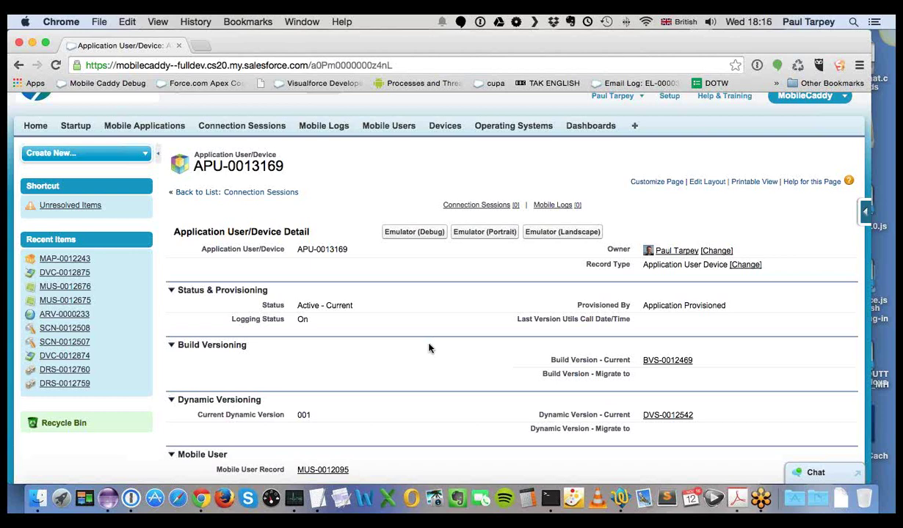
Run the app in the portrait emulator, view Project 01237, then show the Settings screen.
click(476, 235)
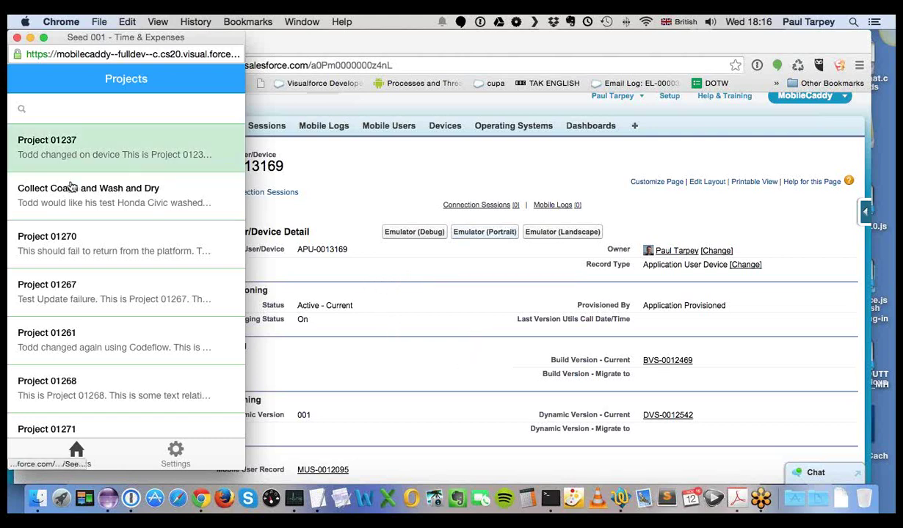
click(86, 148)
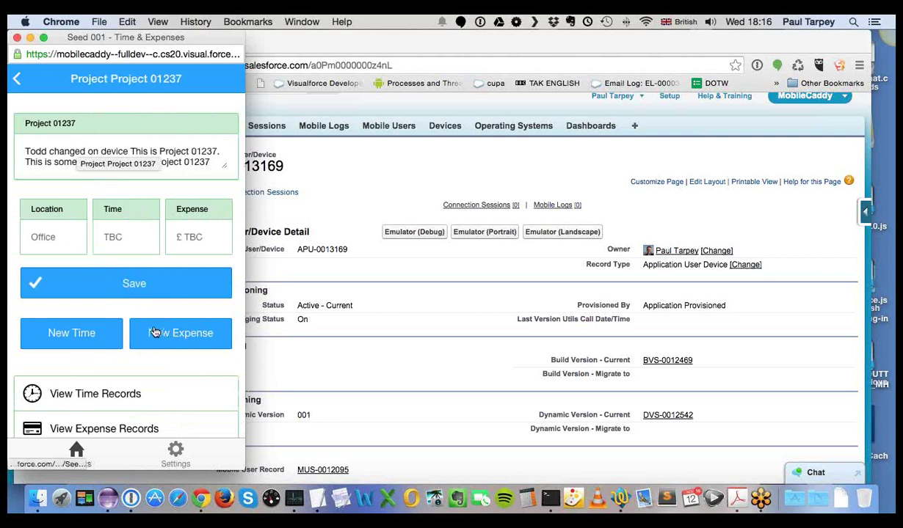
click(18, 85)
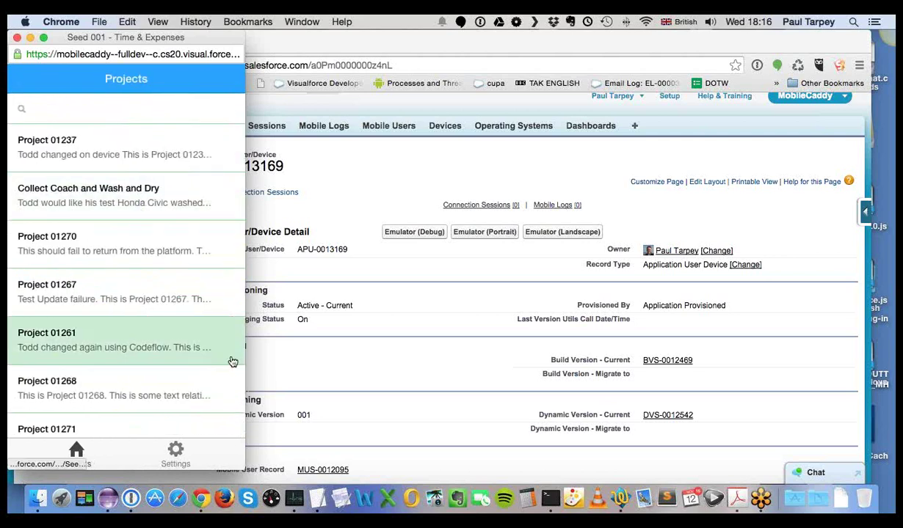
scroll(208, 330, down, 1)
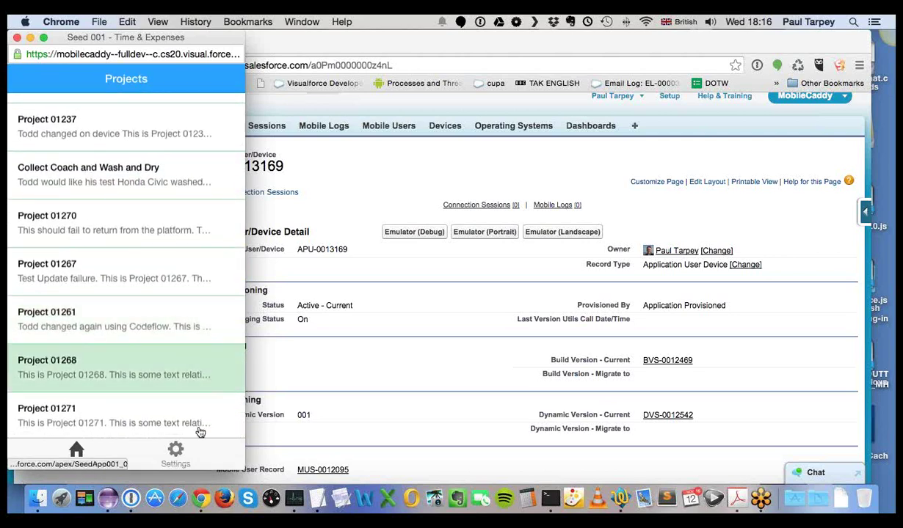
click(176, 451)
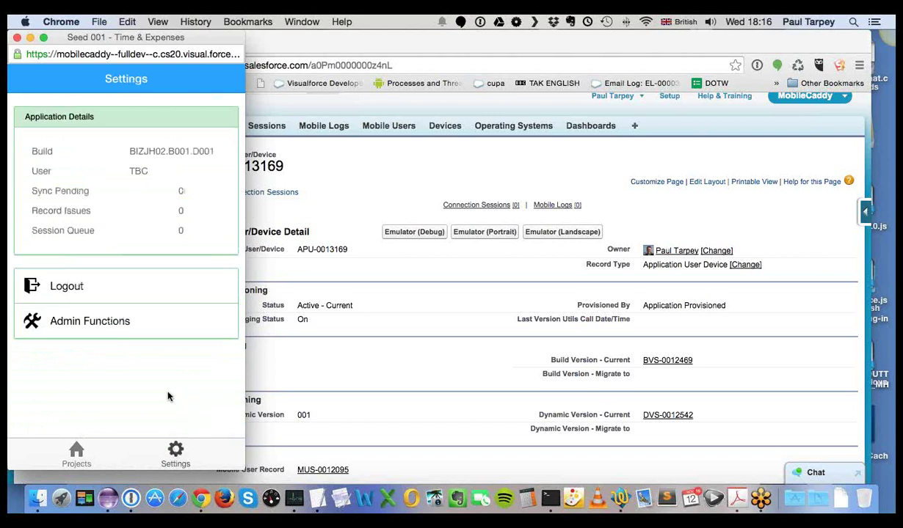
Unlock the emulated app's Admin Functions with the admin password.
click(95, 323)
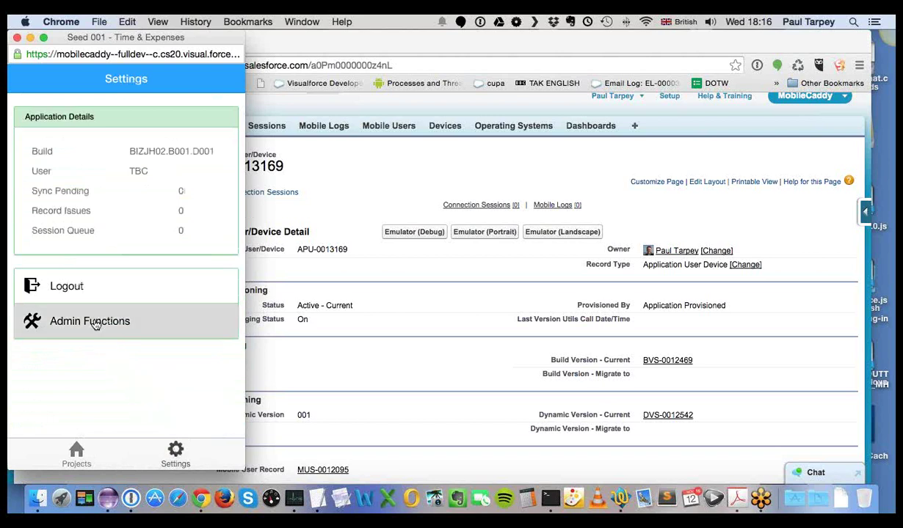
click(122, 261)
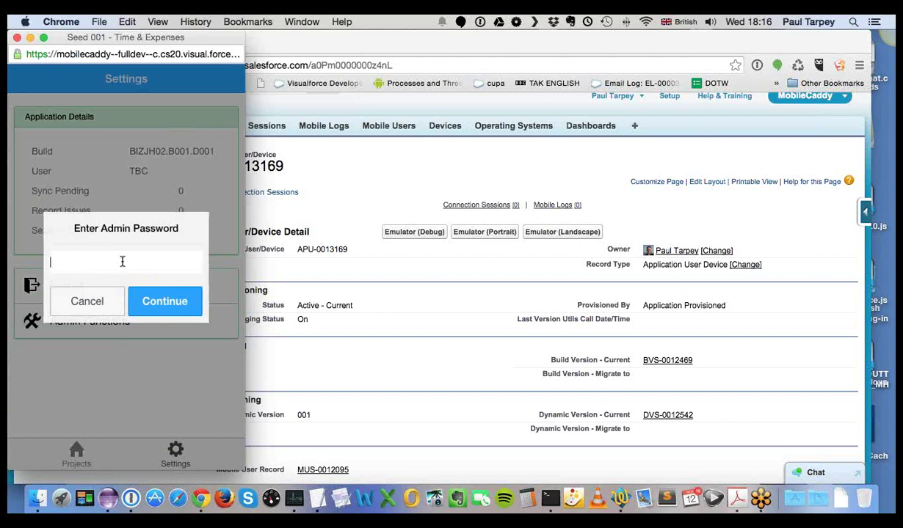
text(•••)
click(153, 303)
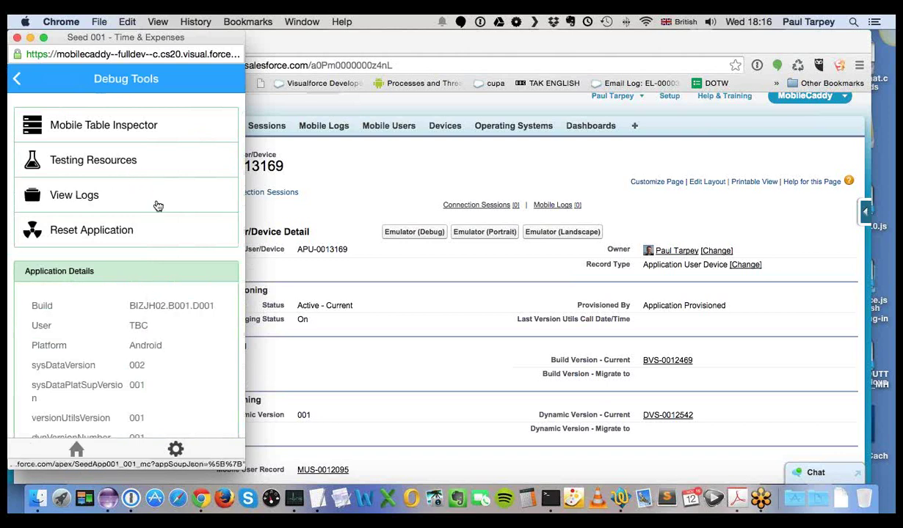
Show the Mobile Table Inspector's local tables, such as appSoup, recsToSync and MC_Project__ap.
click(101, 130)
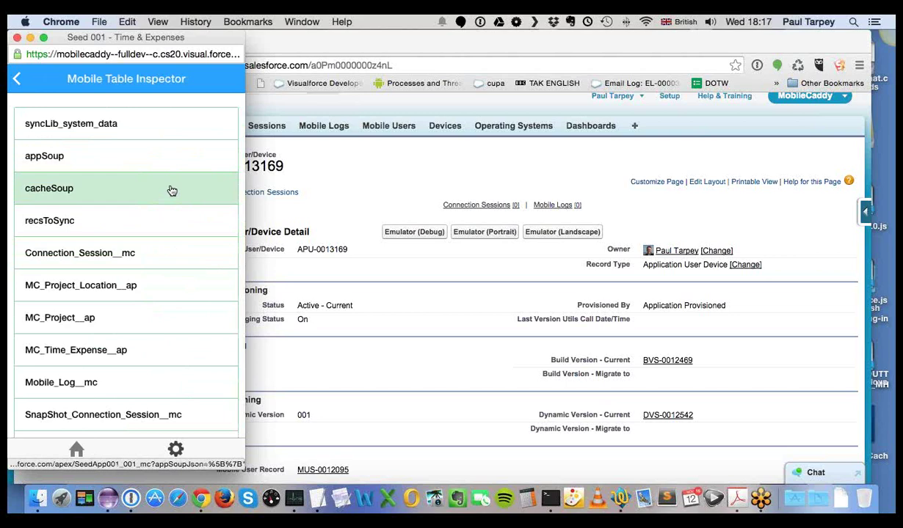
scroll(171, 191, down, 2)
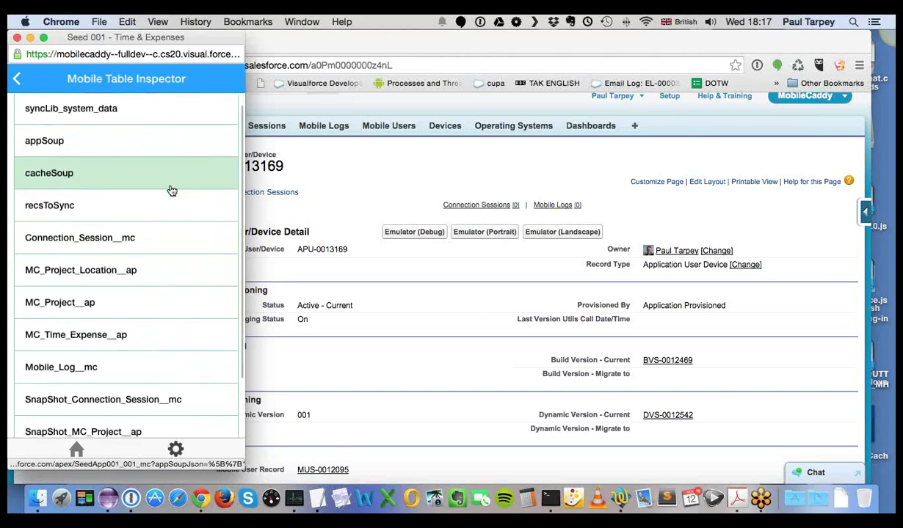
scroll(171, 191, up, 1)
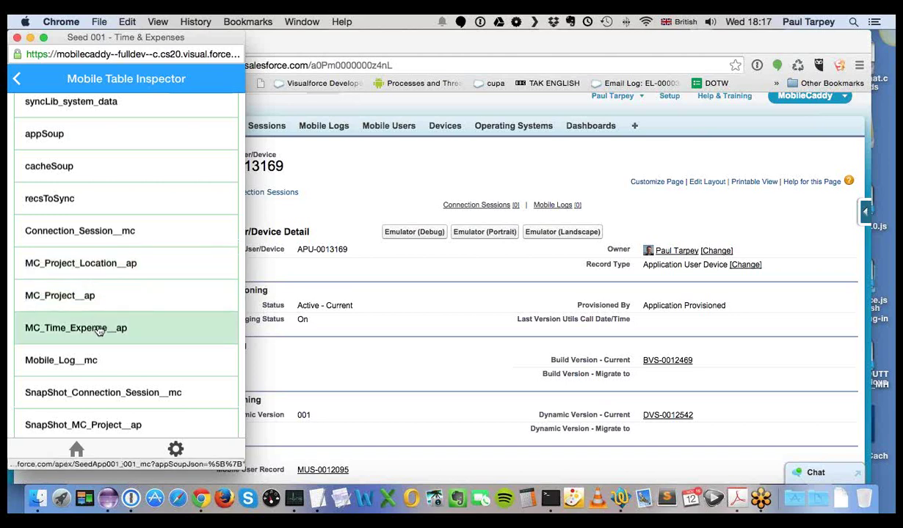
click(99, 331)
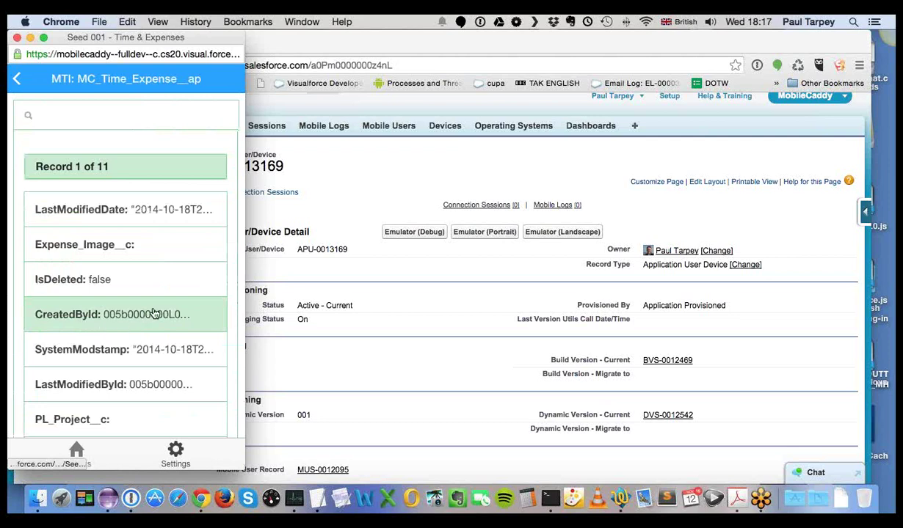
scroll(152, 322, down, 5)
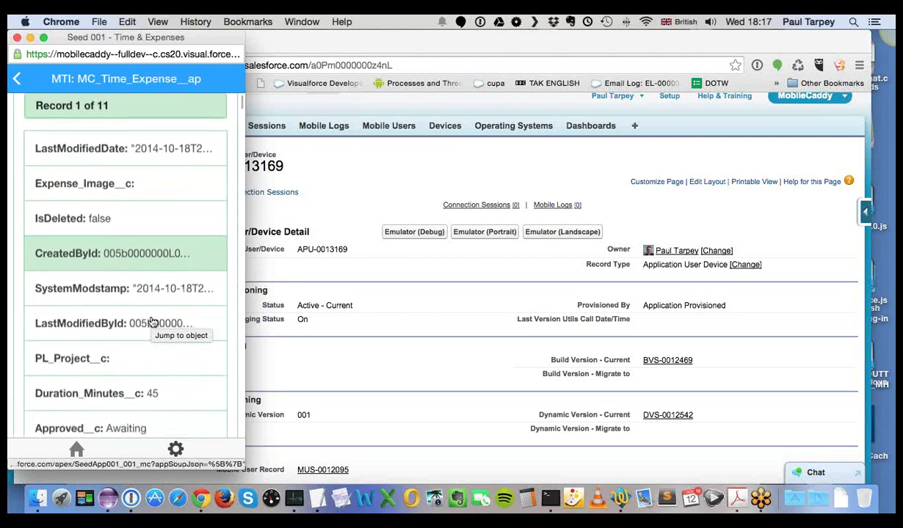
scroll(151, 321, down, 1)
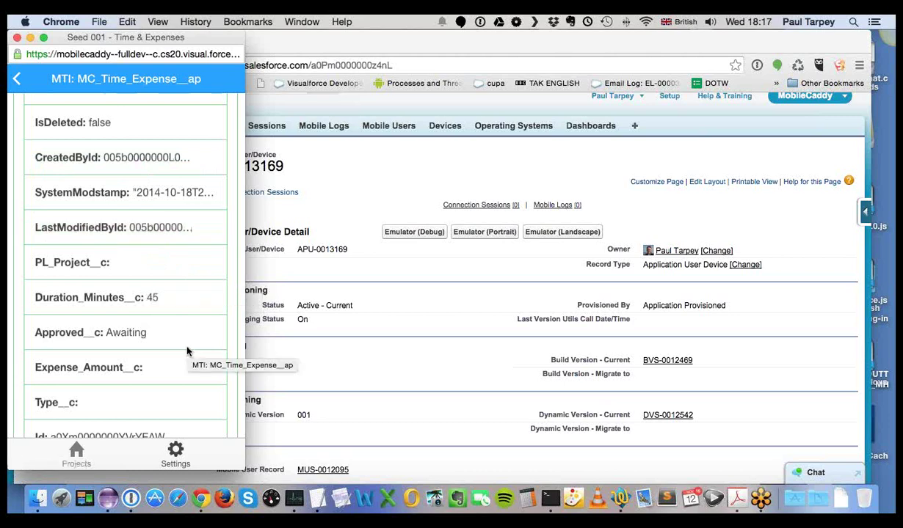
scroll(180, 344, down, 1)
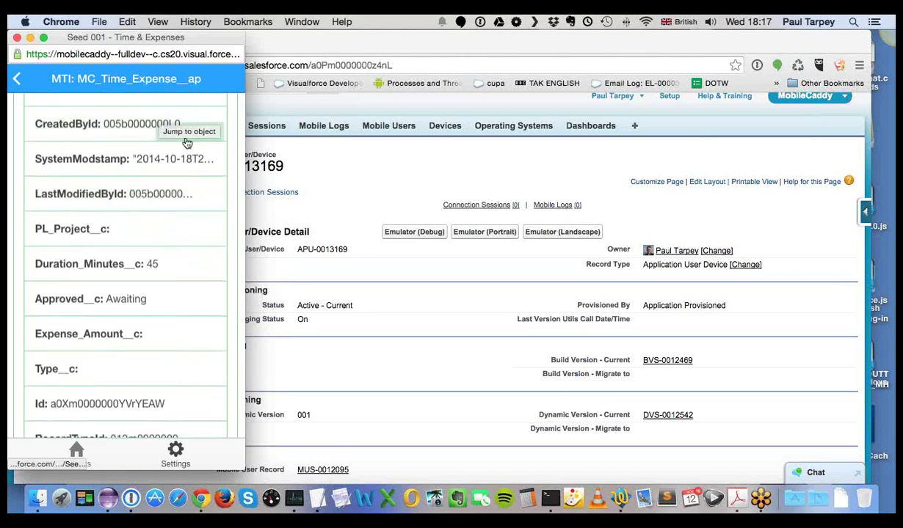
scroll(149, 134, up, 1)
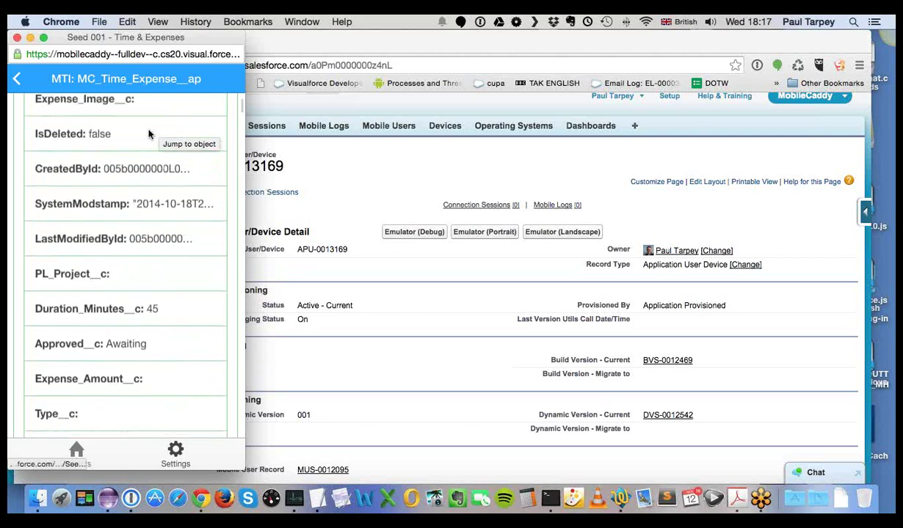
scroll(148, 134, up, 4)
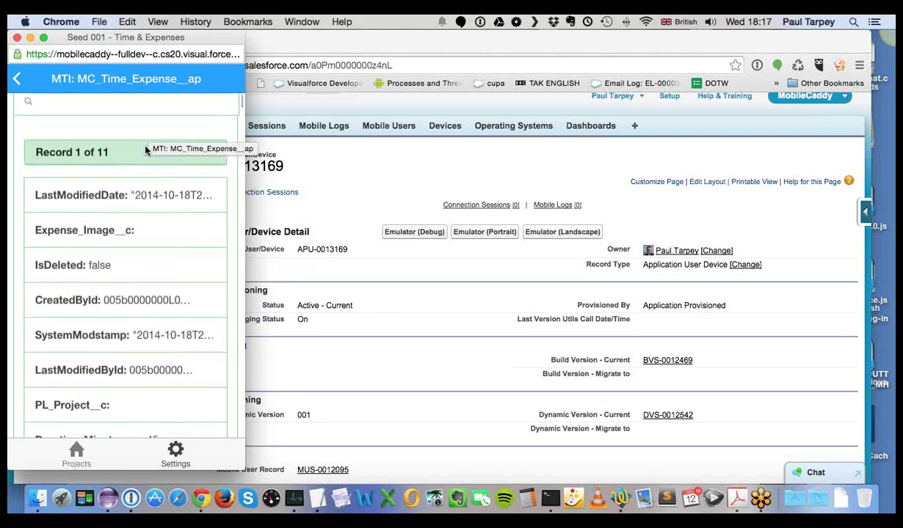
scroll(145, 151, up, 1)
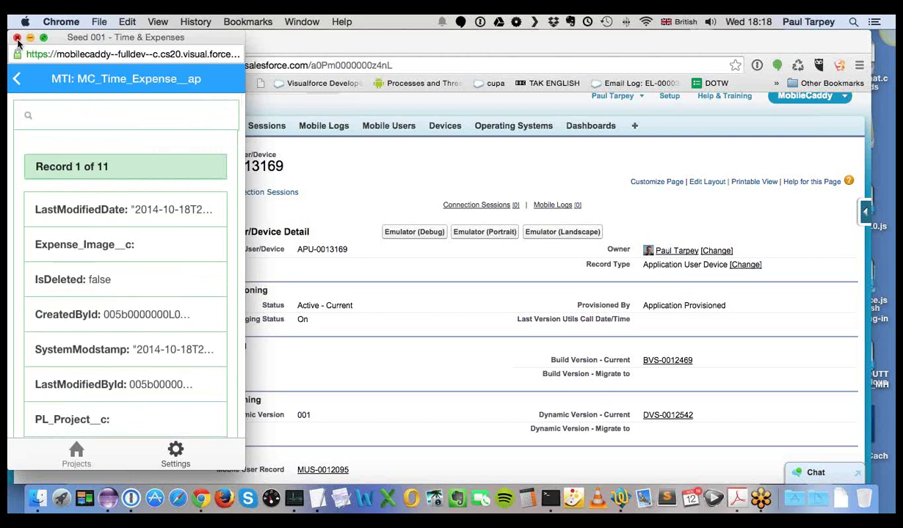
Close the emulator and view APU-0013169's Dynamic Versioning and Application Details sections.
click(17, 37)
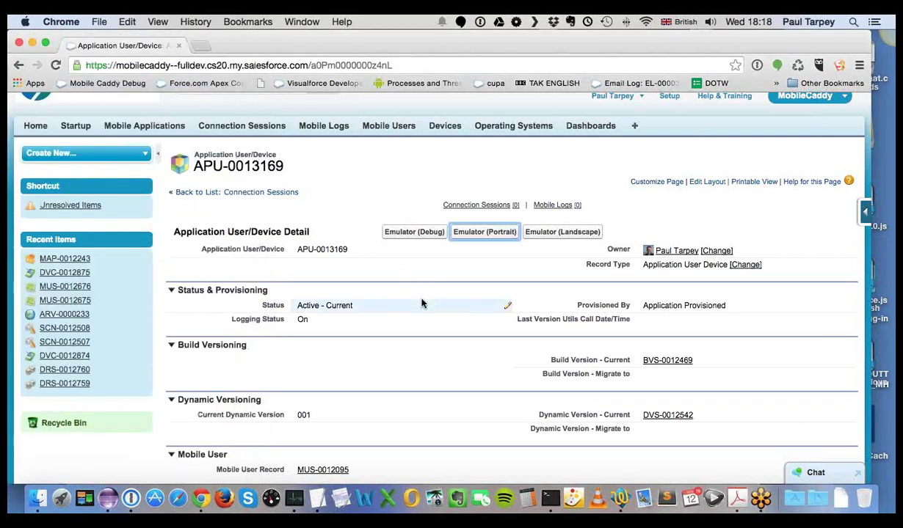
scroll(422, 304, down, 5)
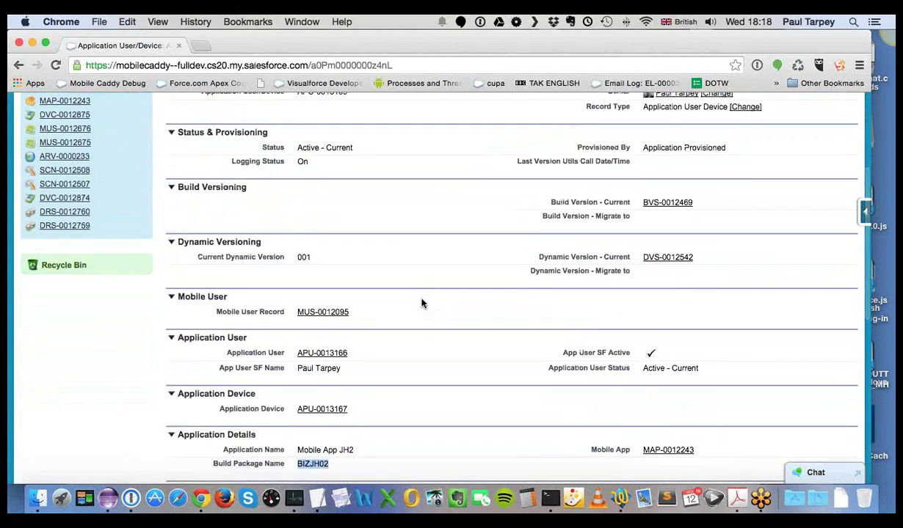
scroll(422, 303, up, 4)
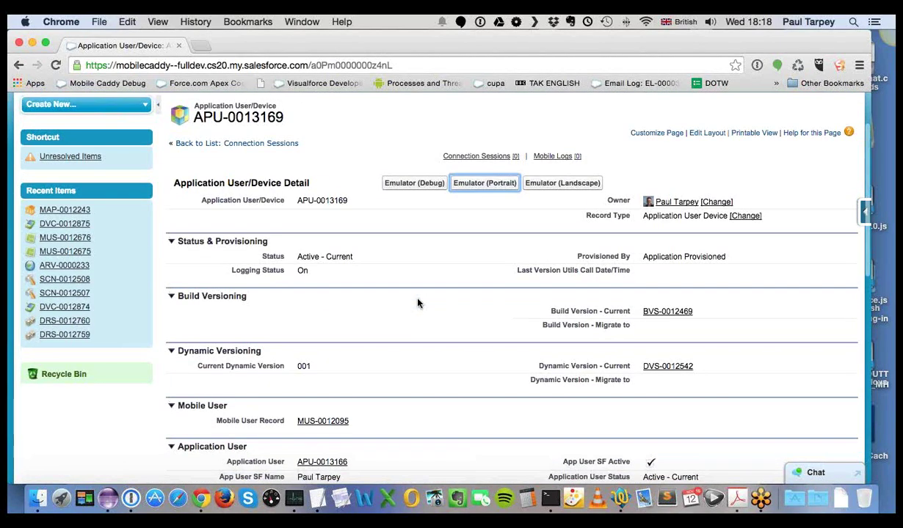
scroll(418, 303, down, 4)
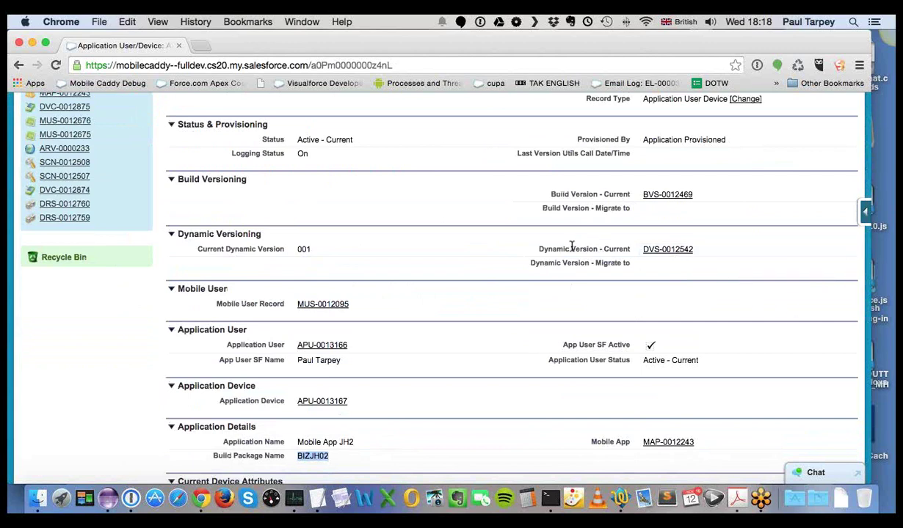
Open current dynamic version DVS-0012542 and view its component versions, such as App Data ADV-0012223.
click(662, 249)
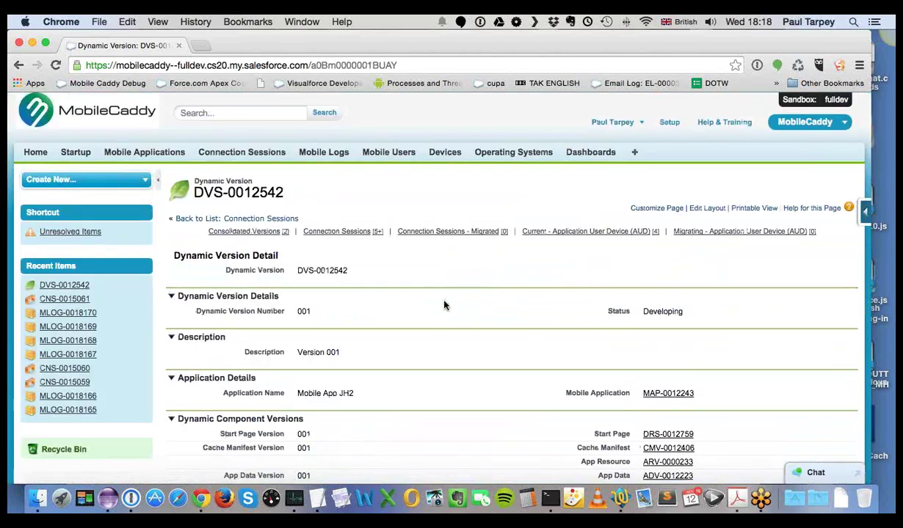
scroll(444, 305, down, 2)
scroll(444, 305, down, 3)
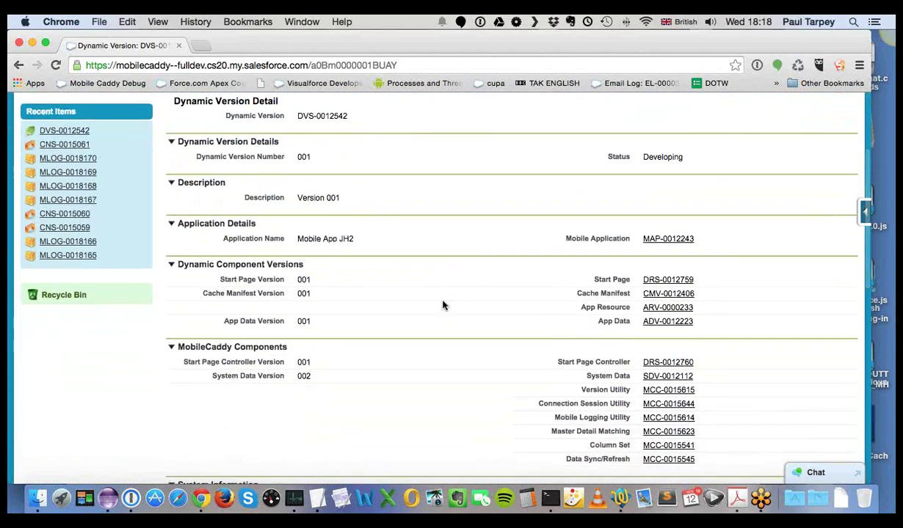
scroll(396, 295, down, 2)
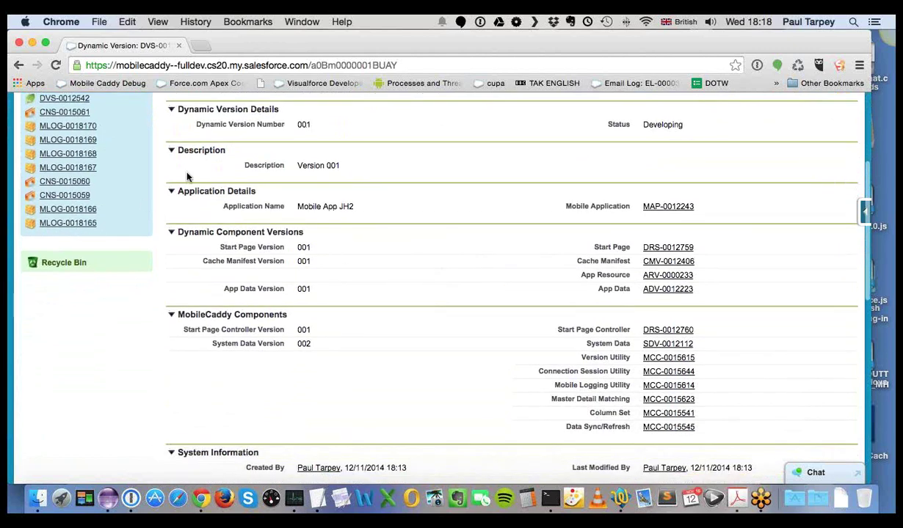
Open App Data Version ADV-0012223 and view its five Active mobile tables.
click(650, 293)
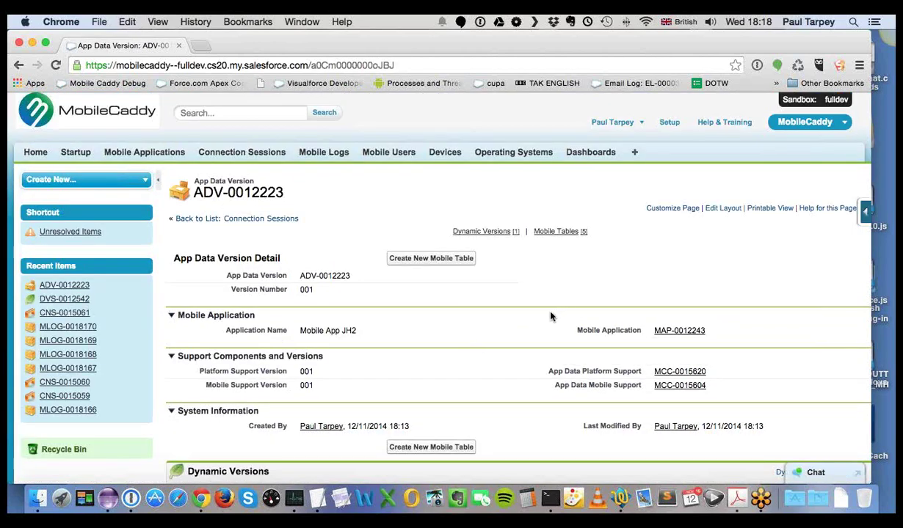
scroll(552, 316, down, 3)
scroll(551, 316, down, 3)
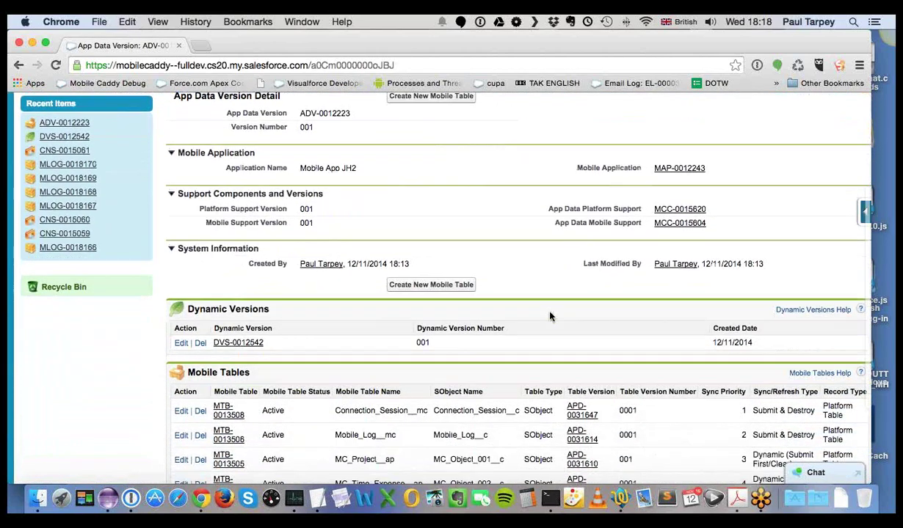
scroll(552, 316, down, 1)
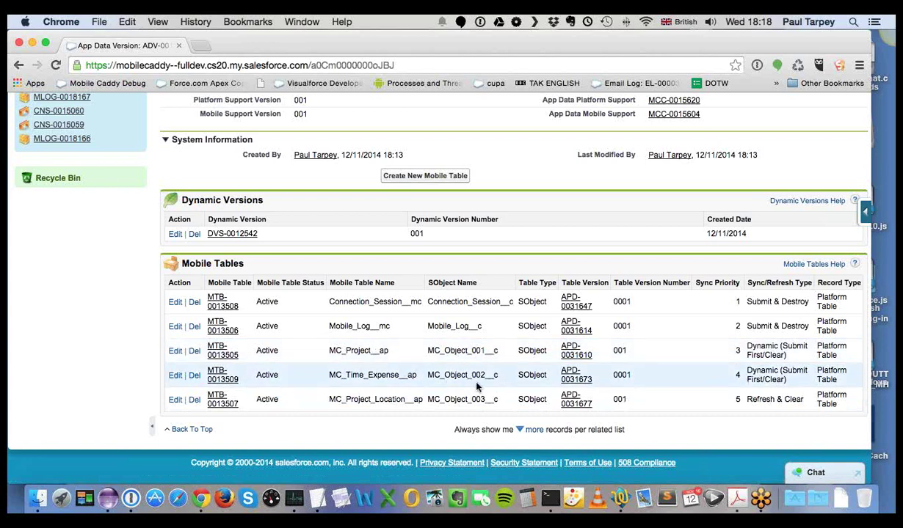
Open MC_Time_Expense__ap record APD-0031673 and view its CRUD settings and 23 table columns.
click(574, 380)
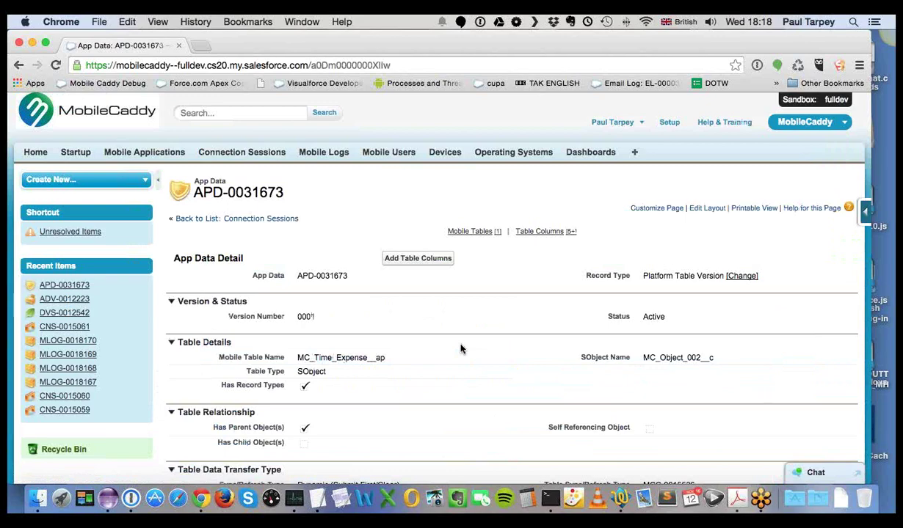
scroll(461, 349, down, 10)
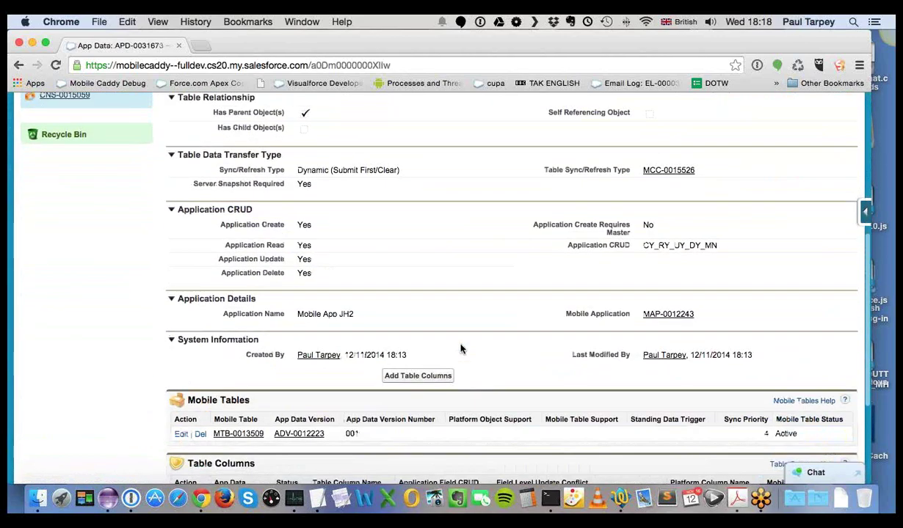
scroll(461, 348, down, 5)
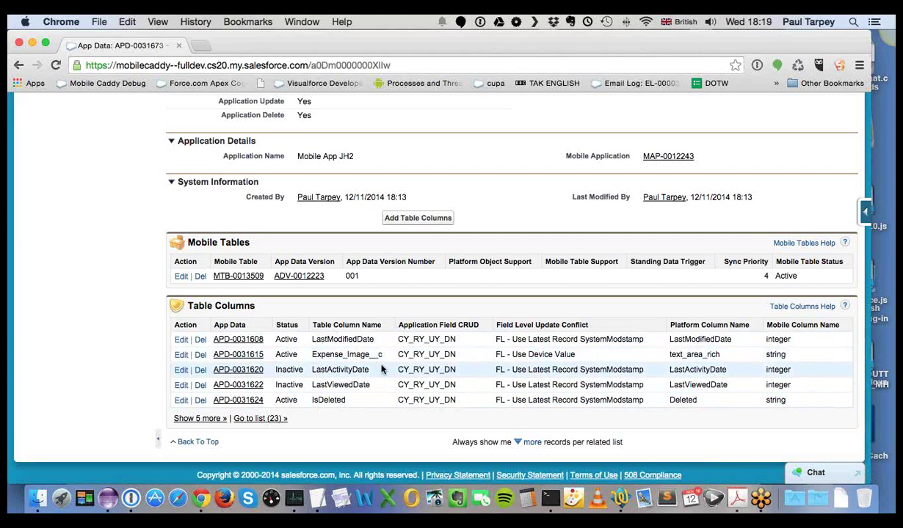
scroll(381, 369, up, 5)
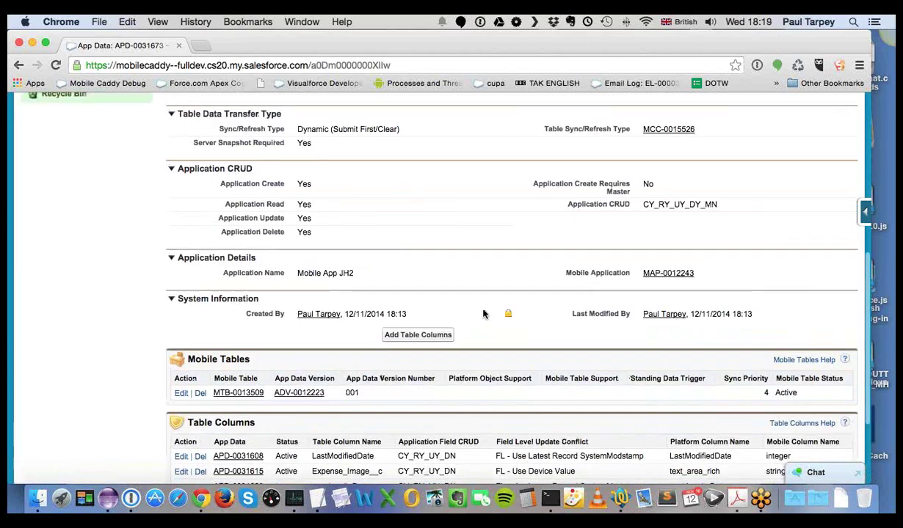
scroll(431, 304, up, 2)
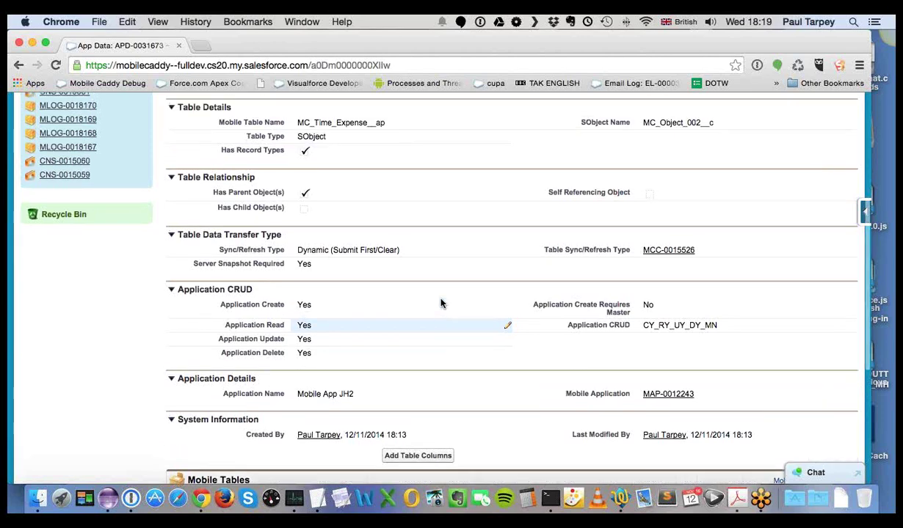
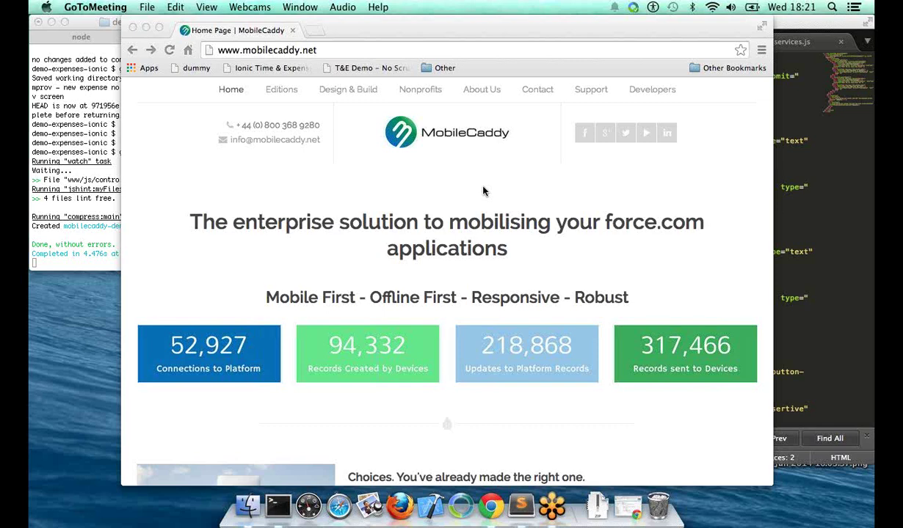
Load Ionic Time & Expenses on localhost and list its Local Storage keys in DevTools Resources.
click(272, 68)
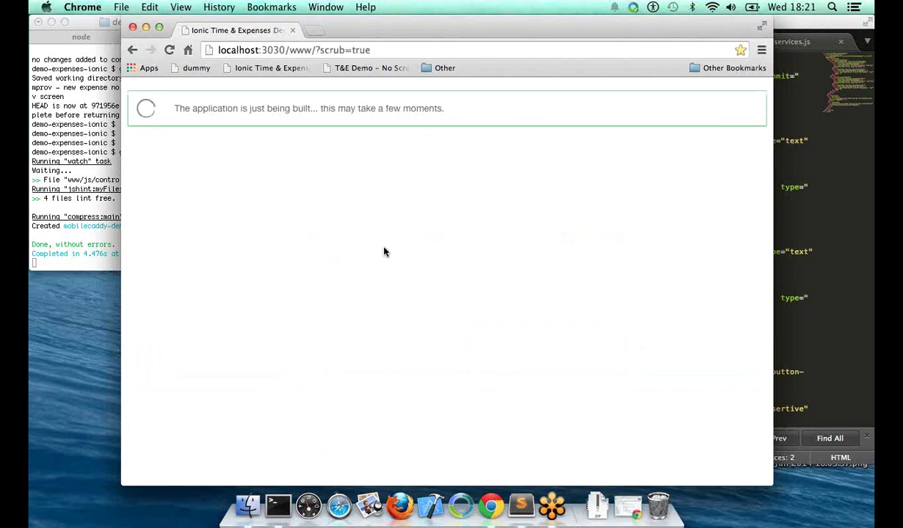
key(super+alt+i)
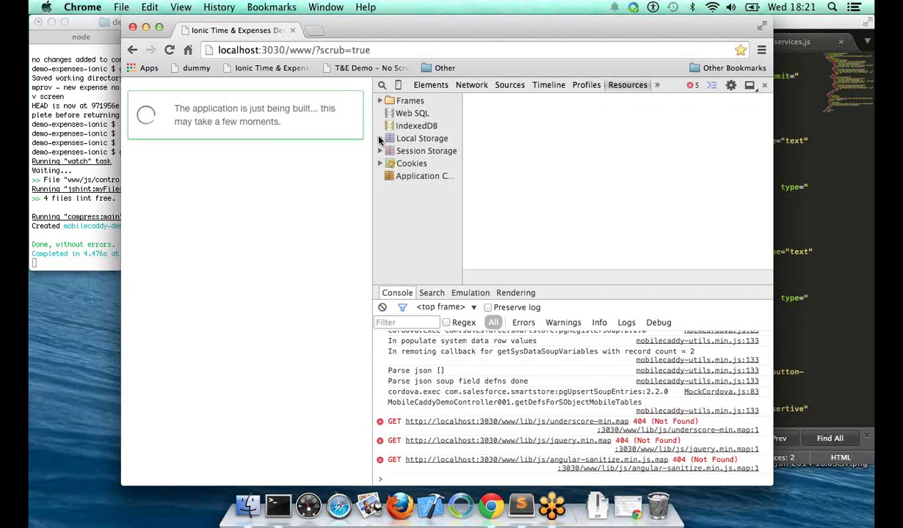
click(380, 139)
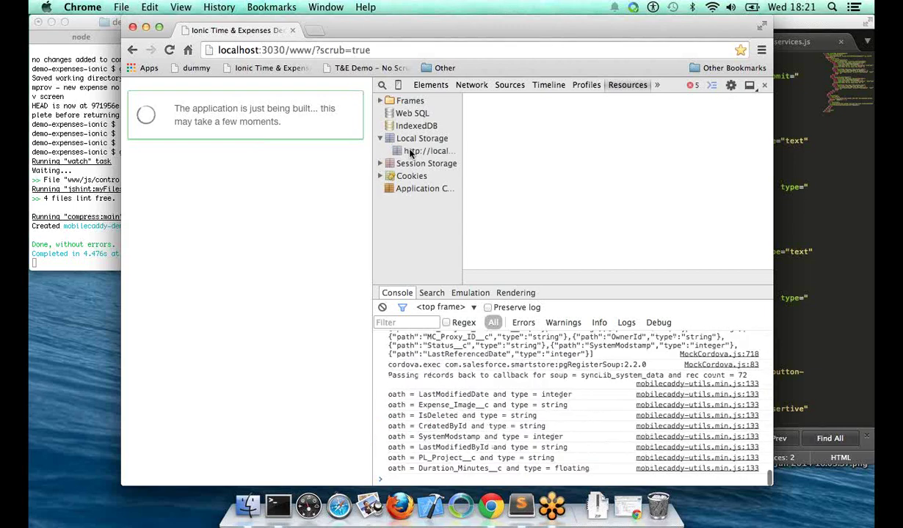
click(409, 152)
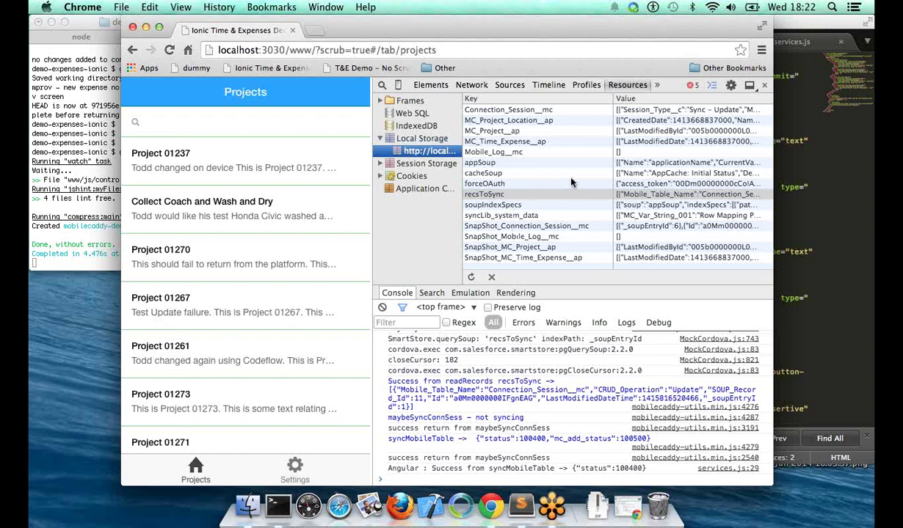
Inspect the Mobile_Log__mc and MC_Project__ap entries, then search 'just' and open Prepare Car Forecourt.
click(525, 154)
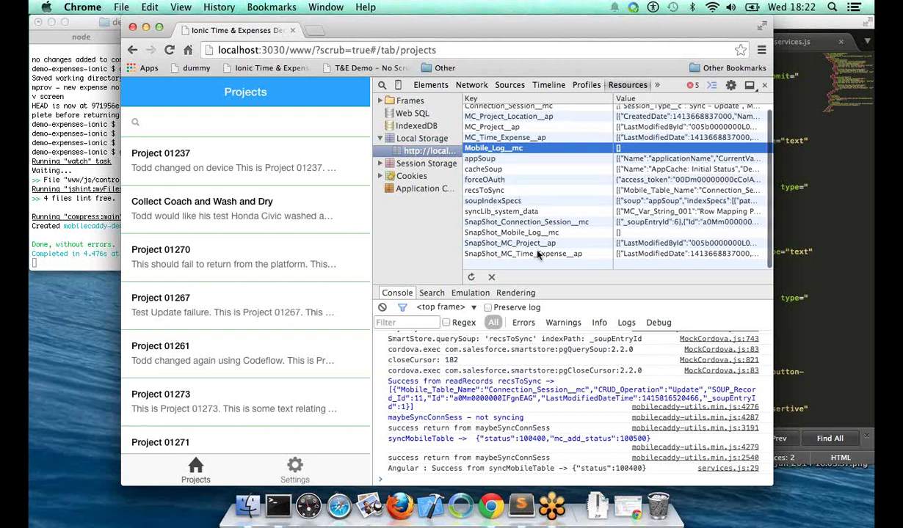
click(522, 132)
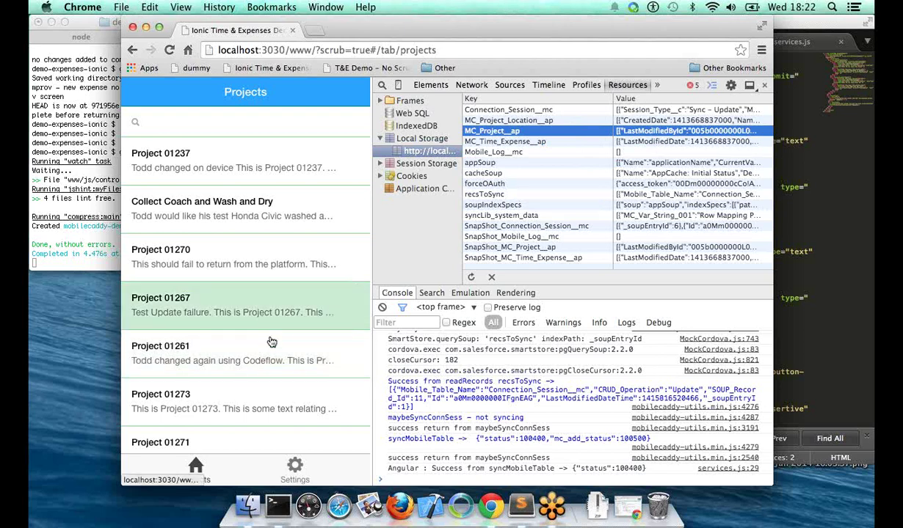
click(248, 121)
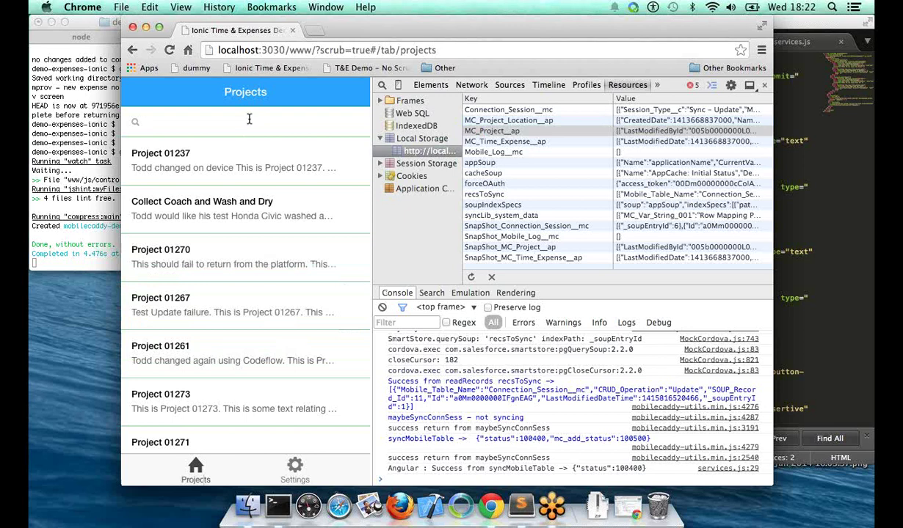
text(just)
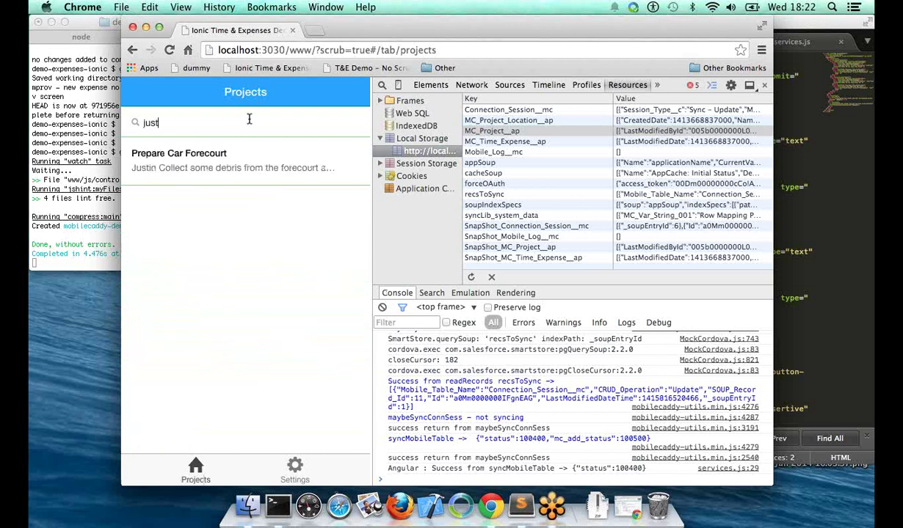
click(249, 174)
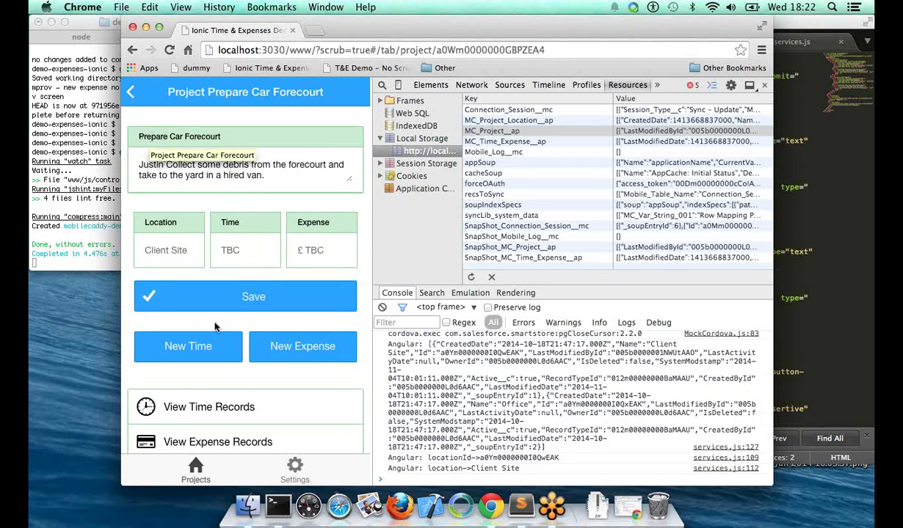
Check the project's time records, including the Collecting lots of debris timesheet.
click(219, 408)
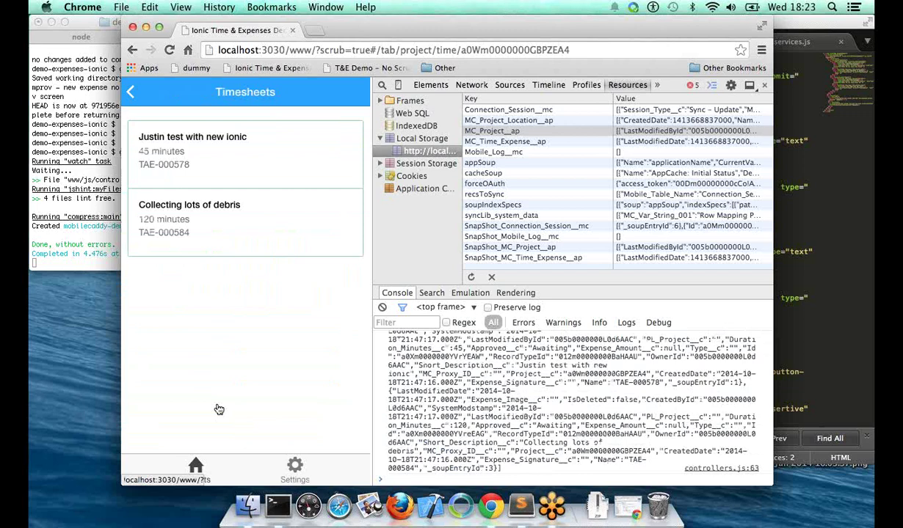
click(158, 218)
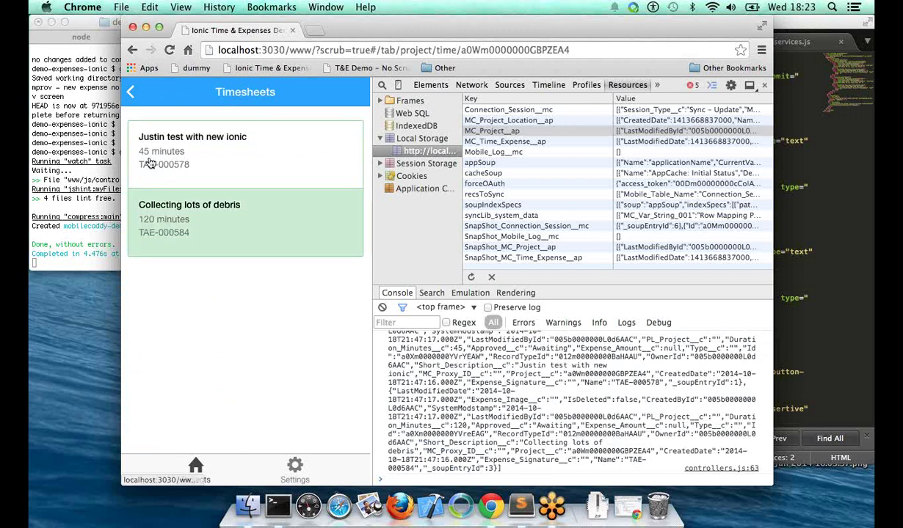
click(132, 94)
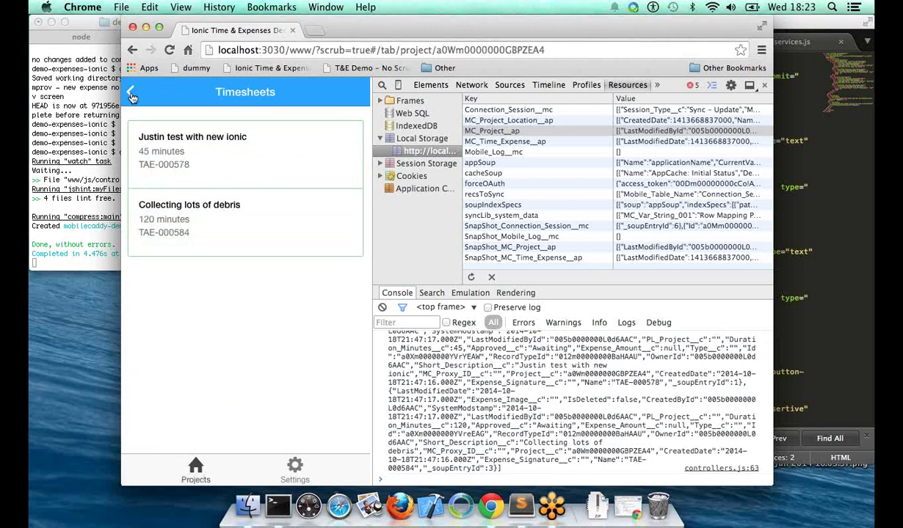
Check the expense records, including Test from Canary Chrome, then return to the Projects list.
click(233, 445)
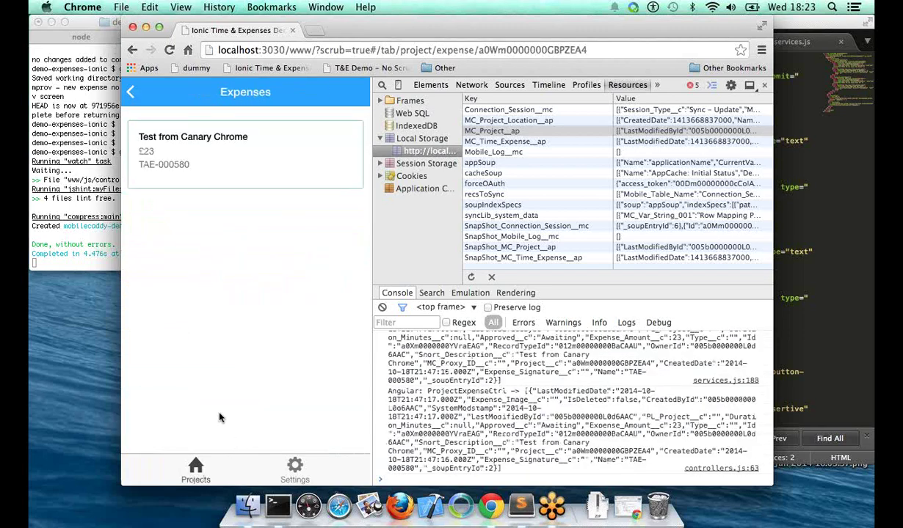
click(154, 150)
click(132, 95)
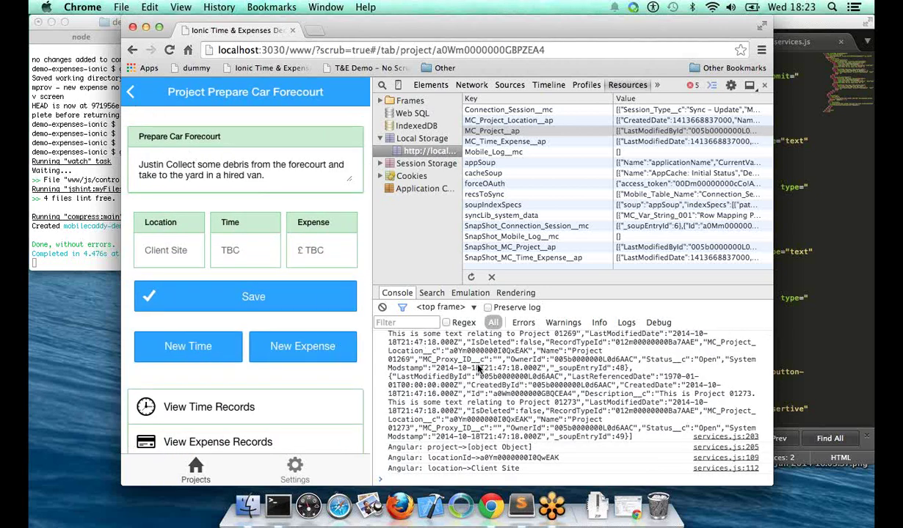
click(132, 94)
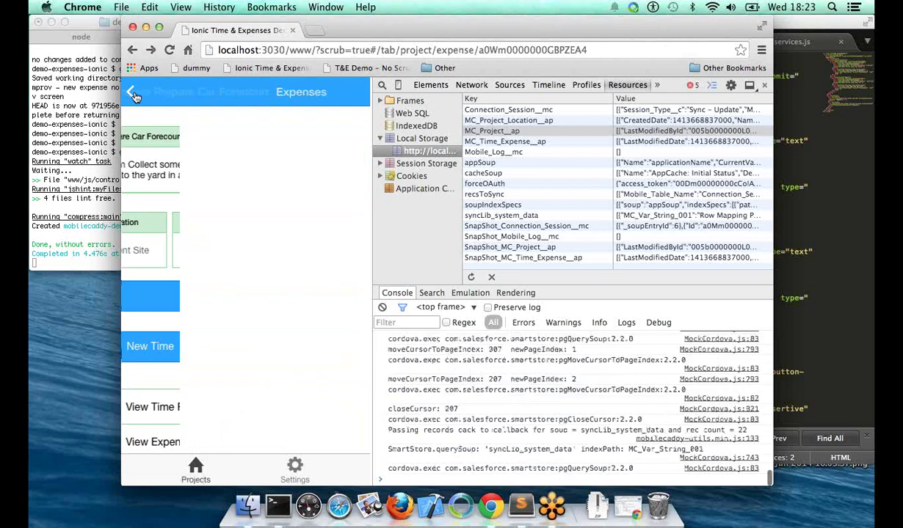
click(132, 94)
click(133, 95)
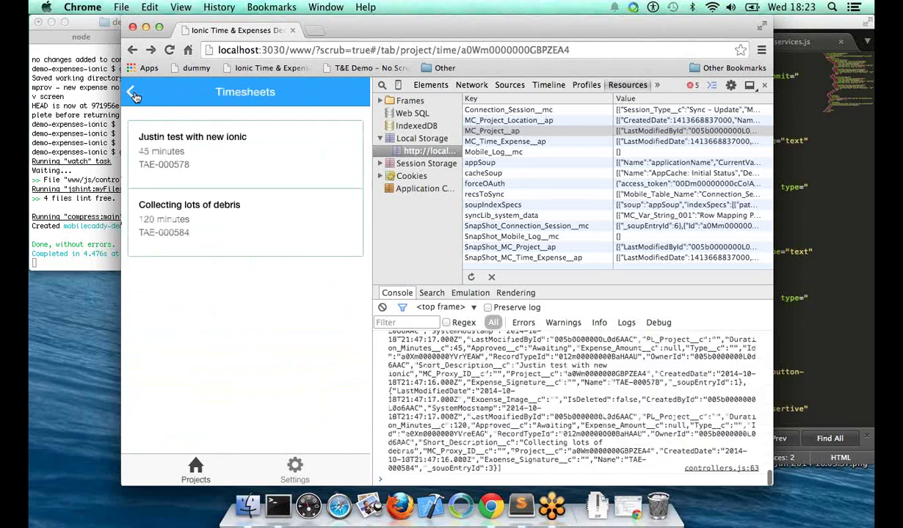
click(134, 95)
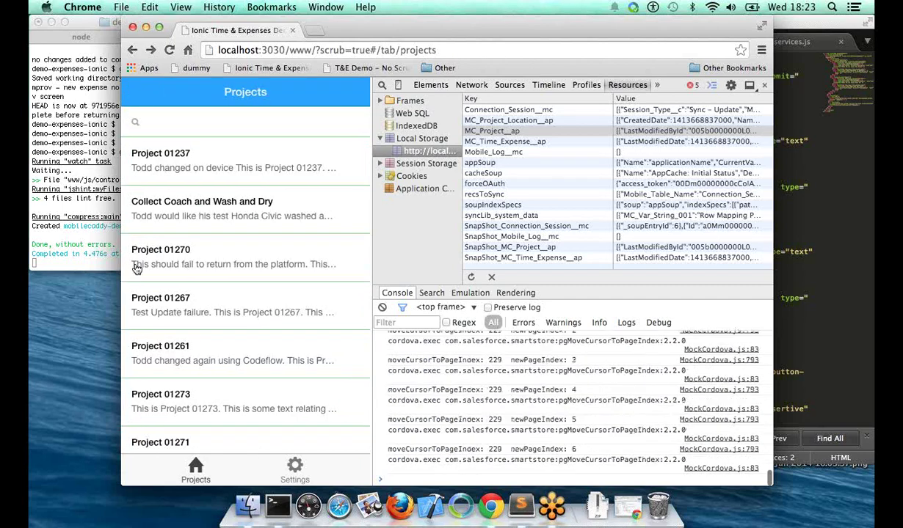
click(296, 467)
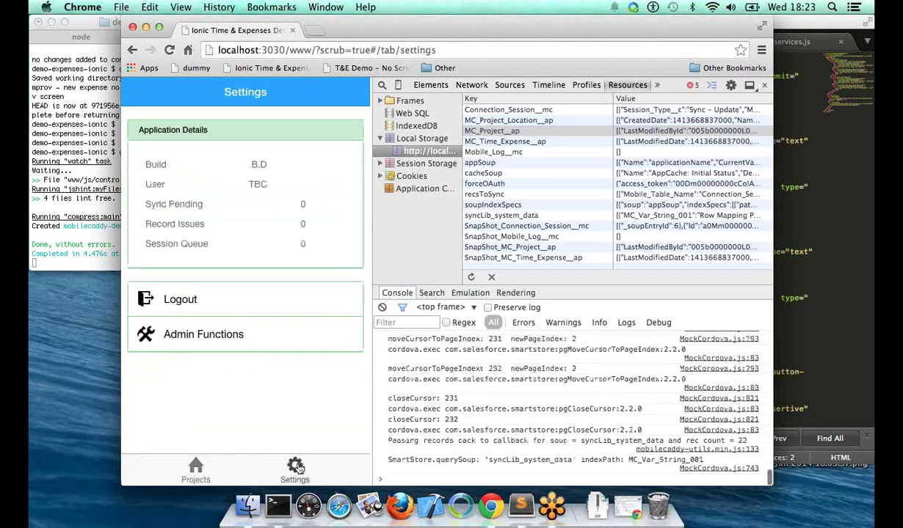
click(227, 337)
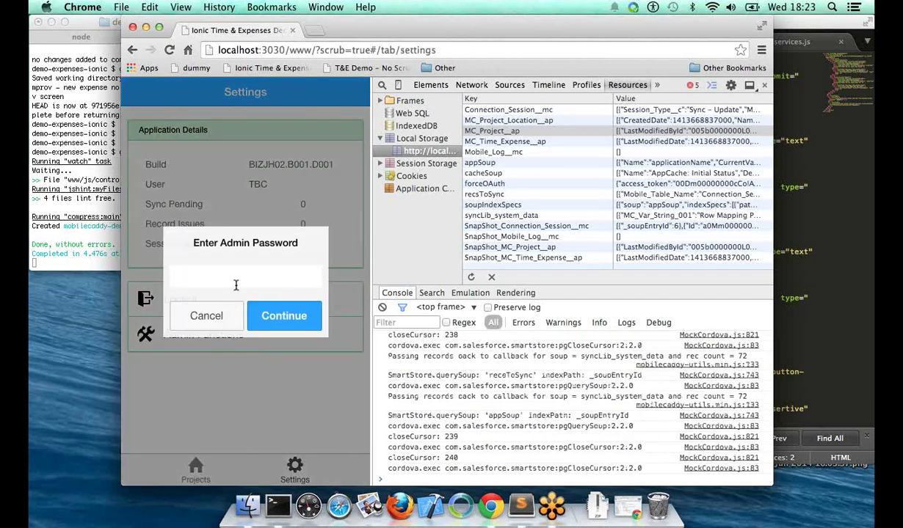
text(123)
click(267, 311)
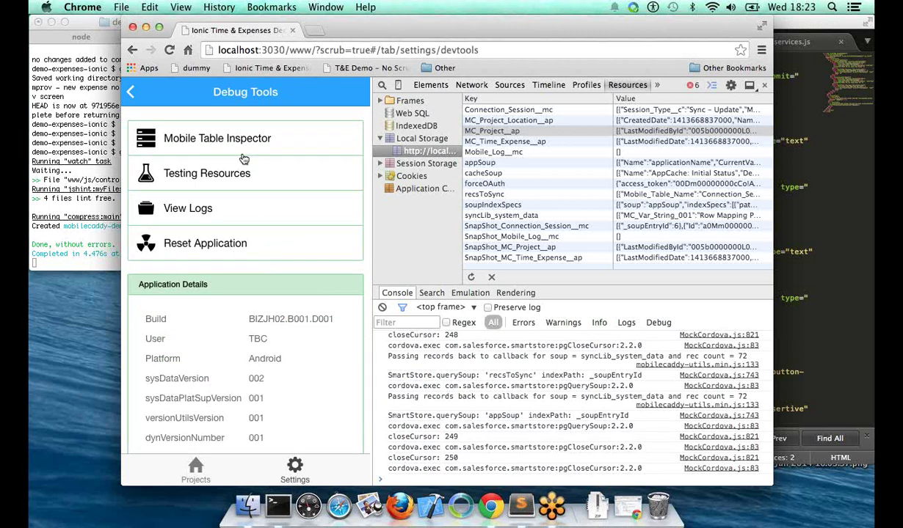
click(257, 130)
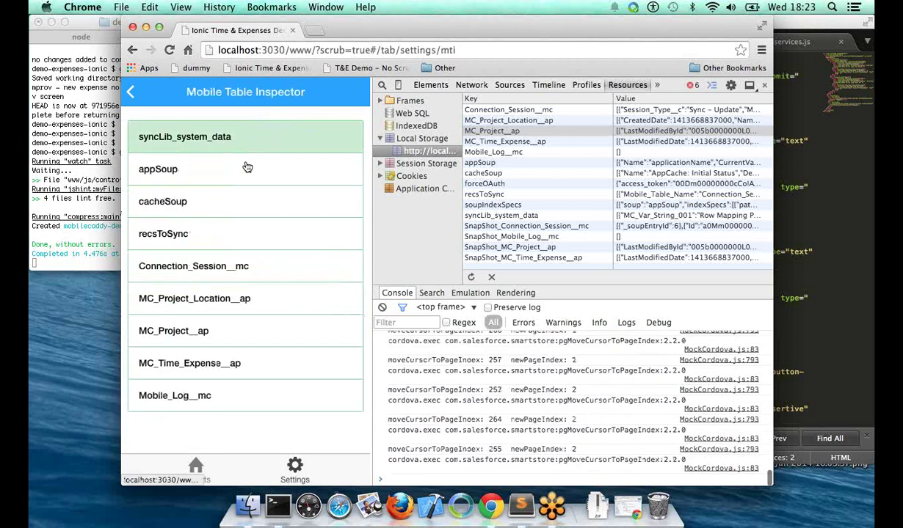
drag(245, 307, 259, 251)
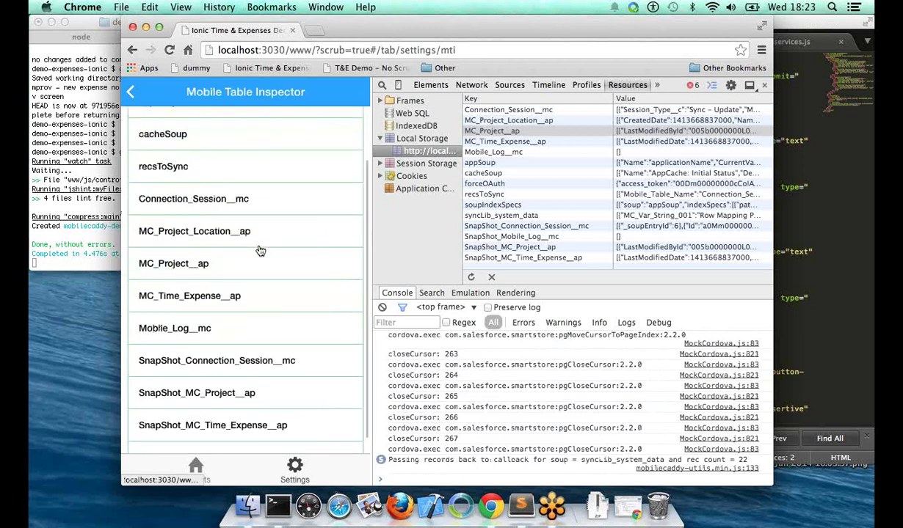
click(259, 301)
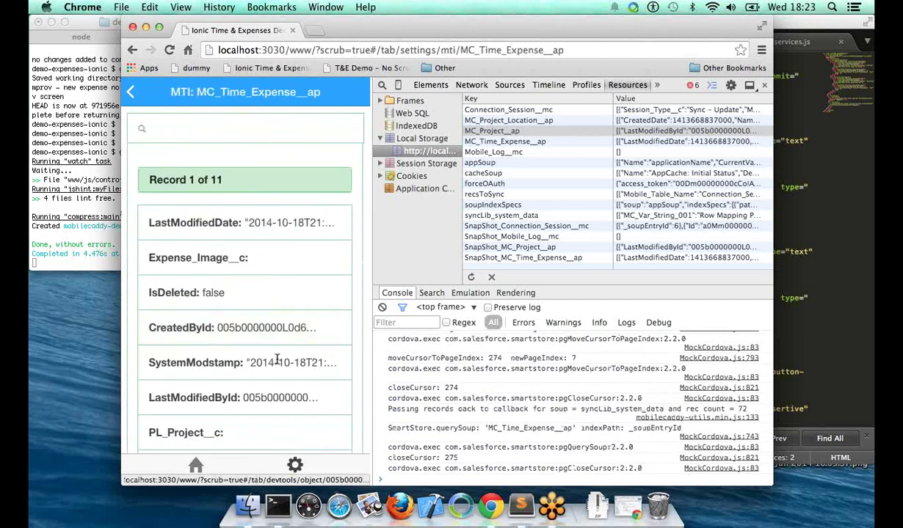
drag(272, 338, 306, 379)
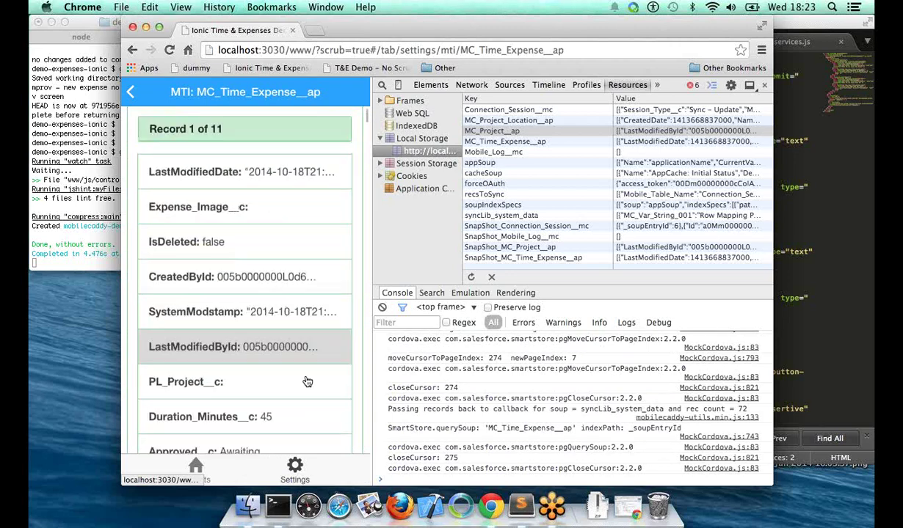
click(130, 92)
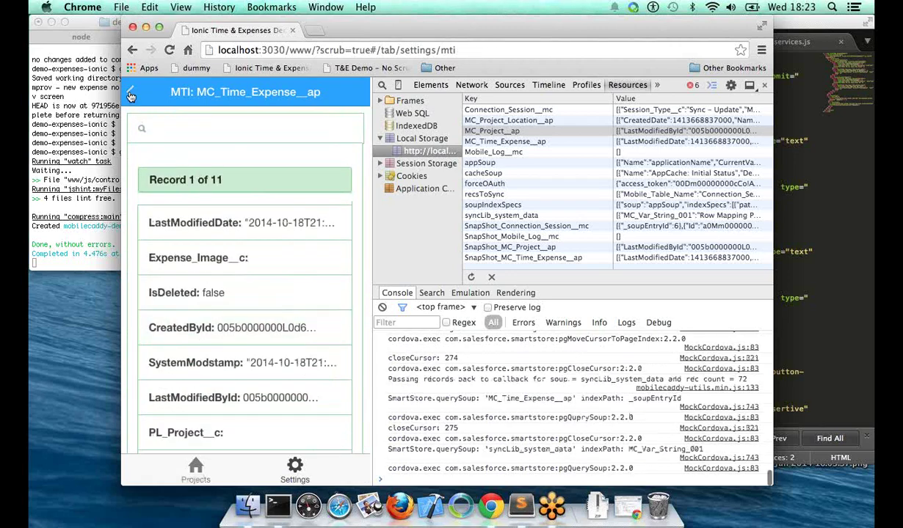
click(130, 92)
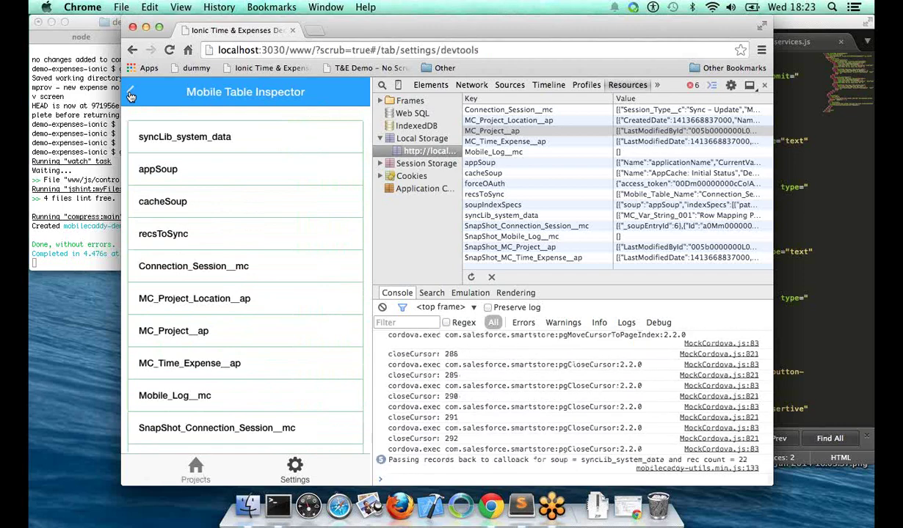
click(196, 469)
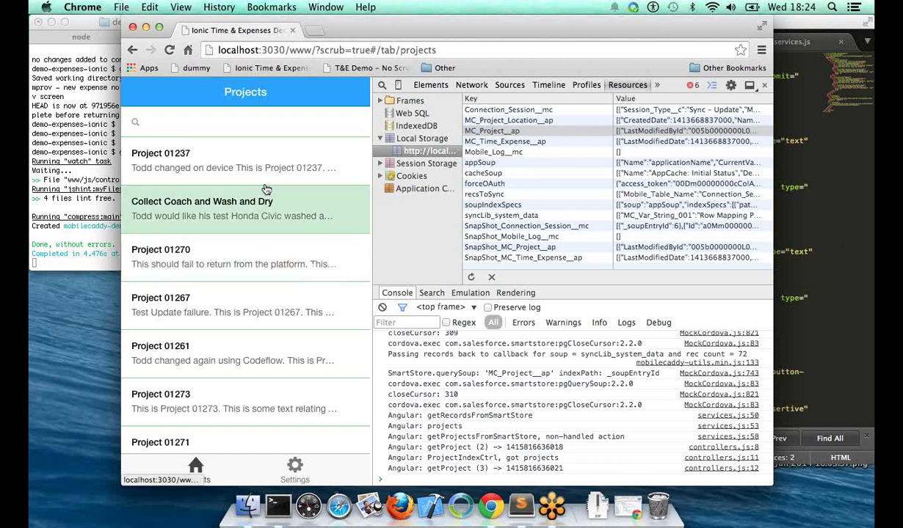
Open Project 01237 from the search and start a new expense at the 'How much was it?' field.
click(281, 123)
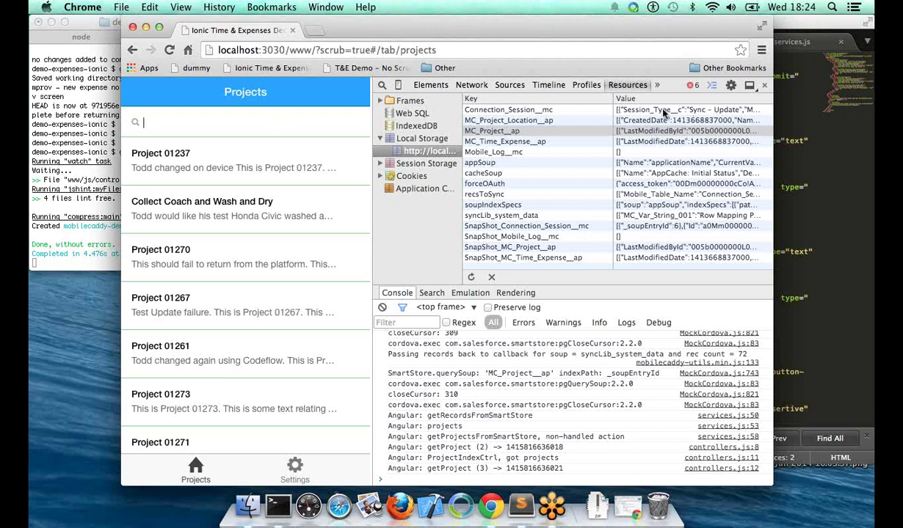
click(270, 168)
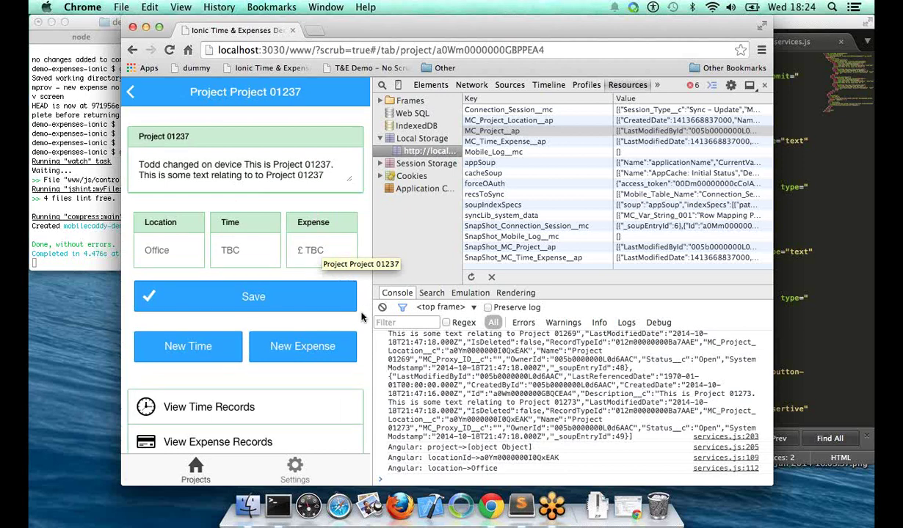
click(311, 347)
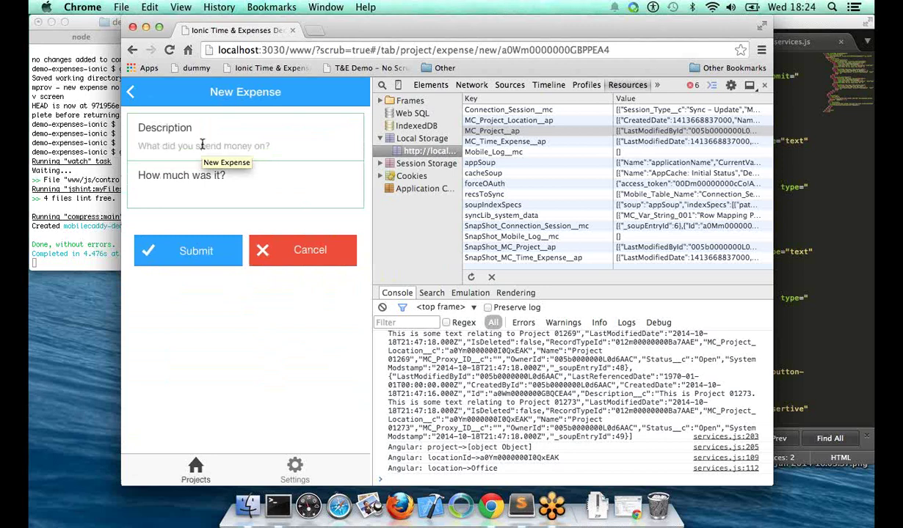
click(205, 191)
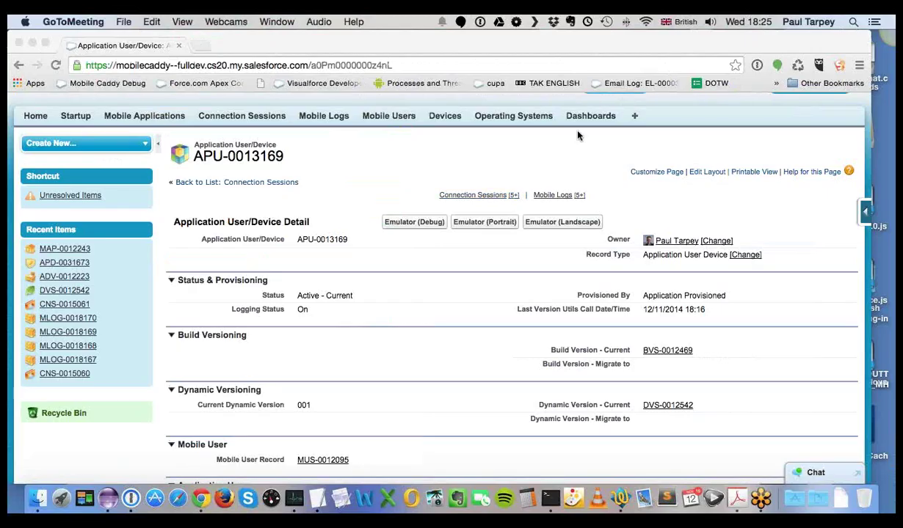
Scroll down the APU-0013169 record and open current dynamic version DVS-0012542.
scroll(444, 336, down, 1)
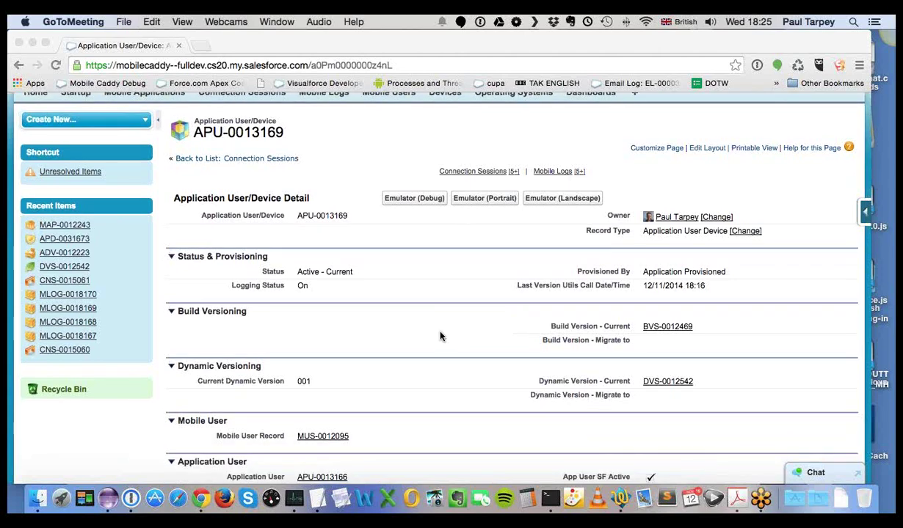
scroll(440, 336, down, 1)
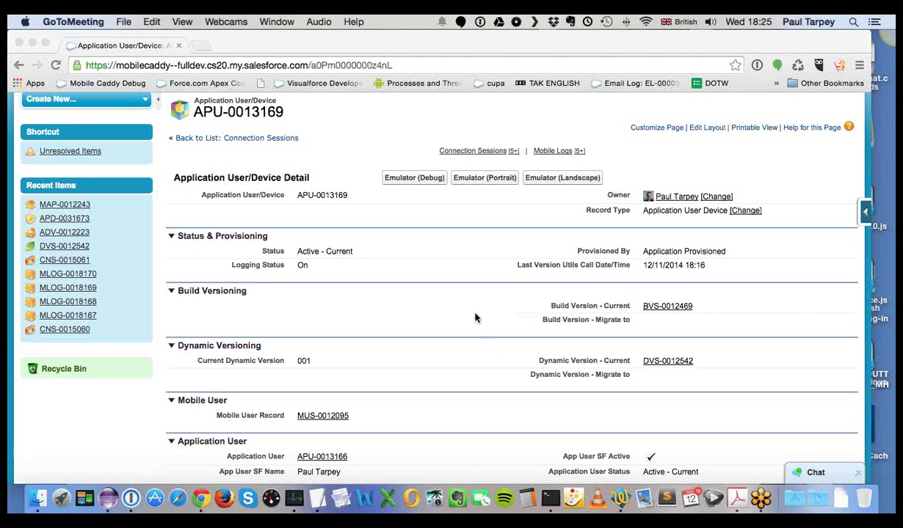
scroll(474, 318, down, 1)
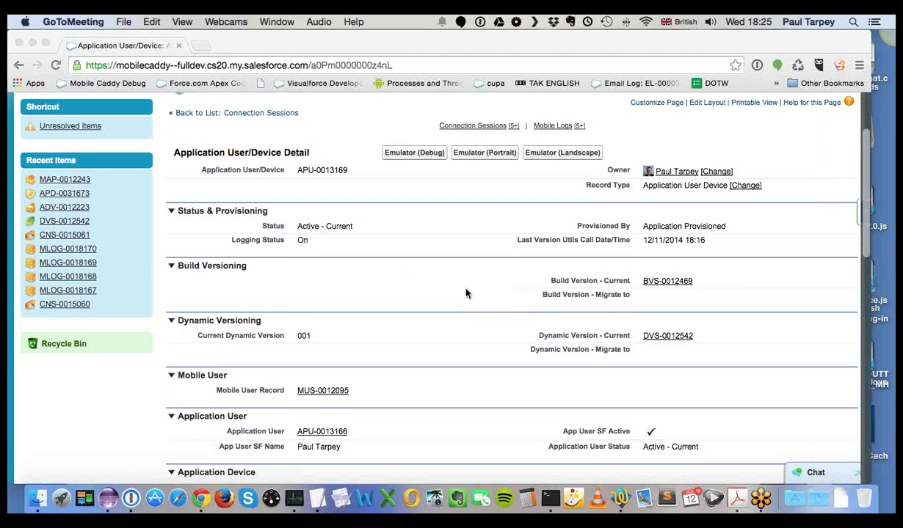
scroll(465, 294, up, 2)
scroll(419, 310, down, 2)
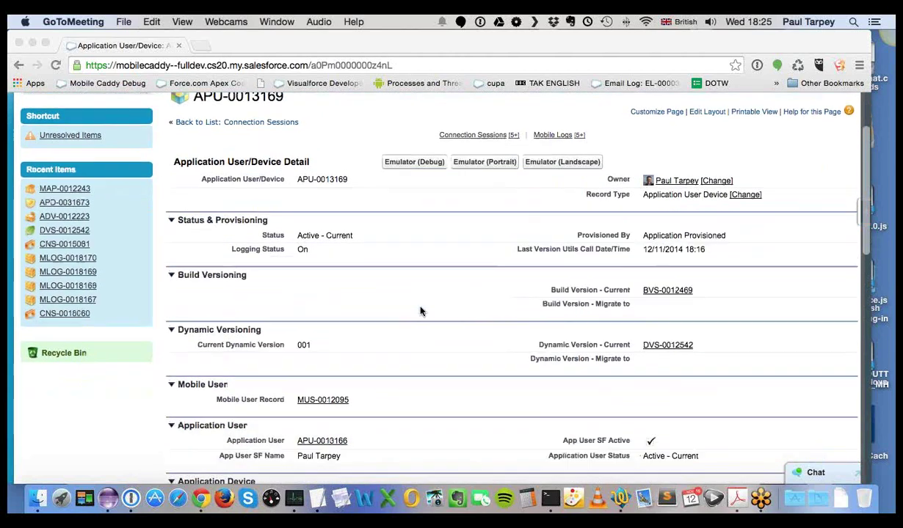
scroll(490, 370, down, 2)
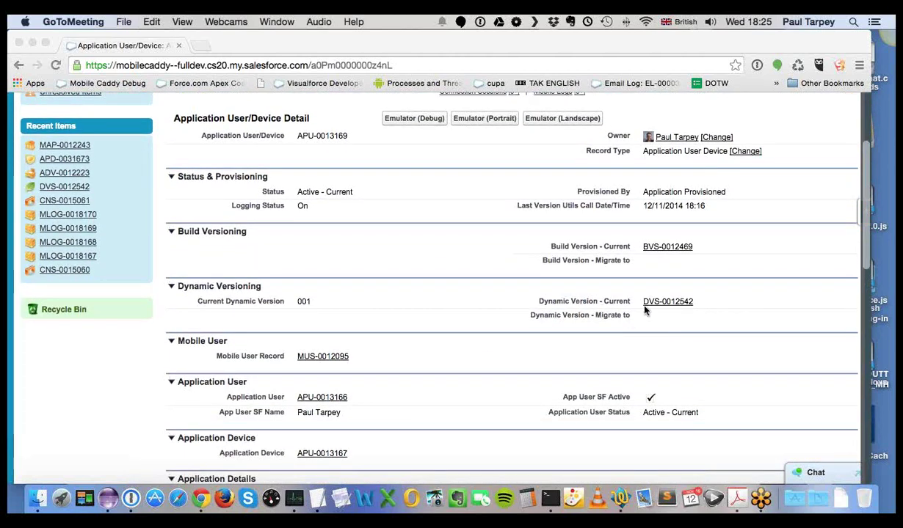
click(670, 323)
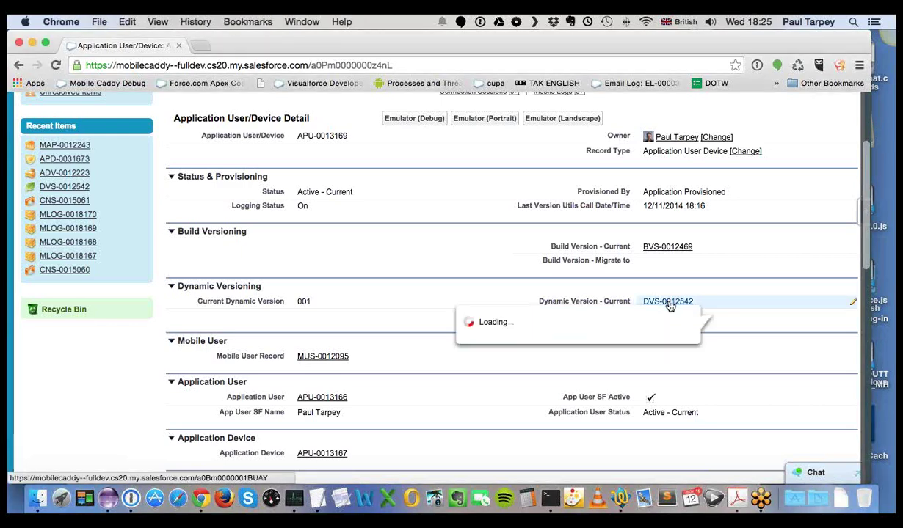
Open DVS-0012542 and confirm its Status stays Developing.
click(670, 301)
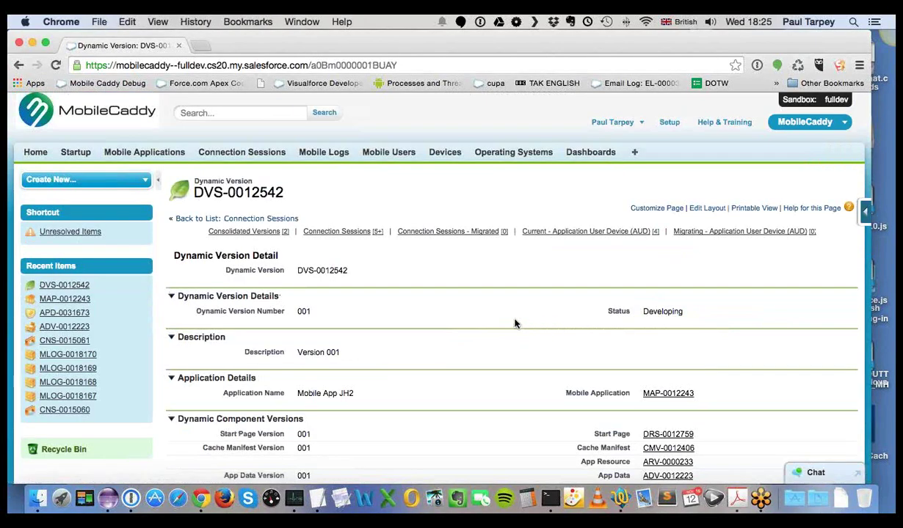
scroll(514, 323, down, 3)
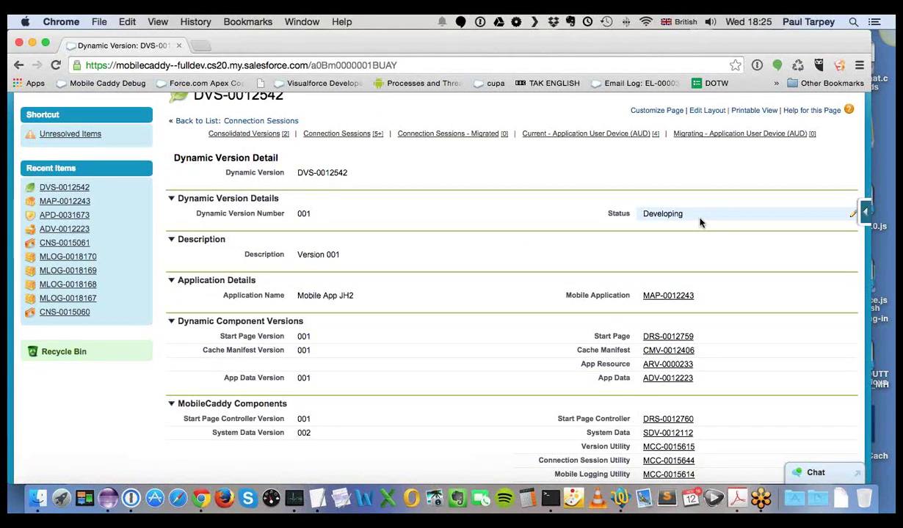
double_click(660, 213)
click(696, 222)
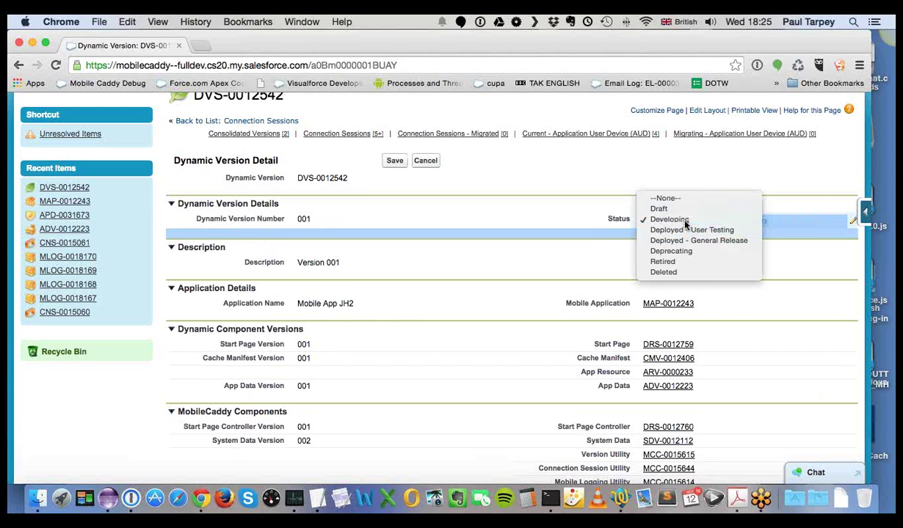
click(685, 221)
click(485, 259)
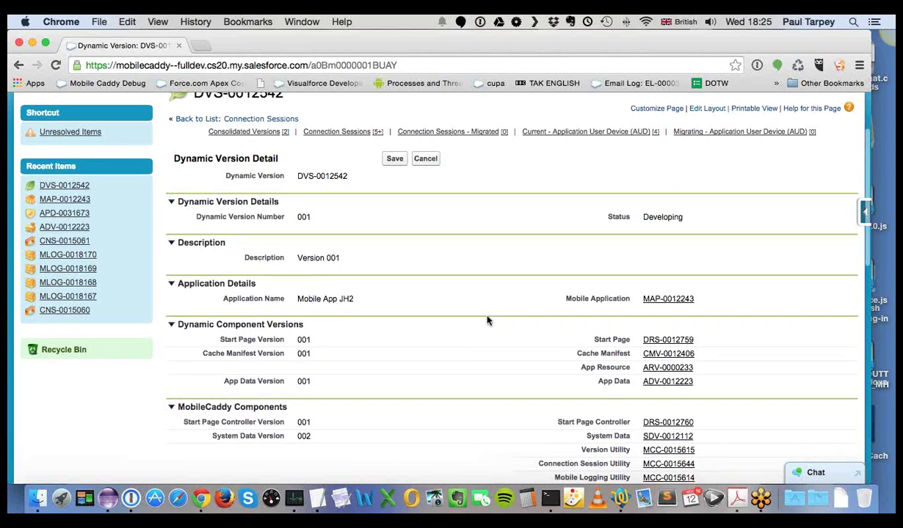
Scroll to the component versions and open App Data version ADV-0012223.
scroll(481, 318, down, 1)
scroll(456, 317, down, 1)
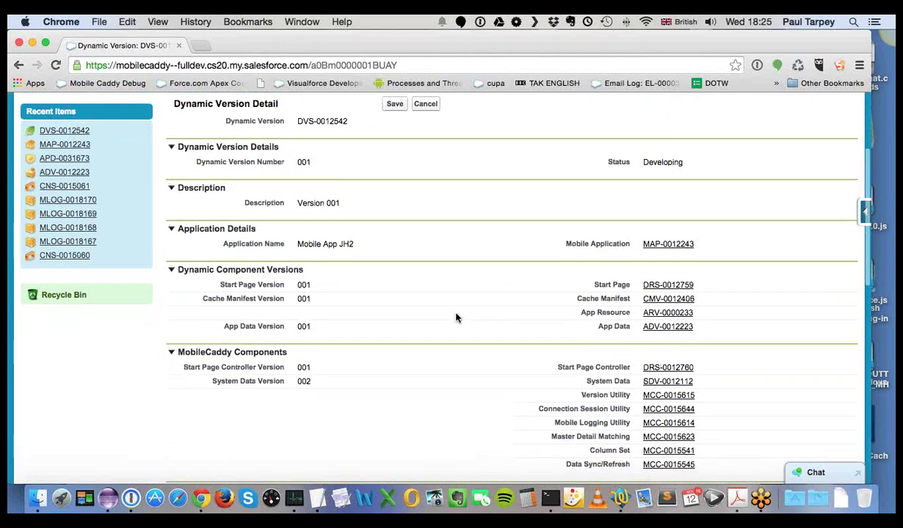
scroll(455, 316, down, 1)
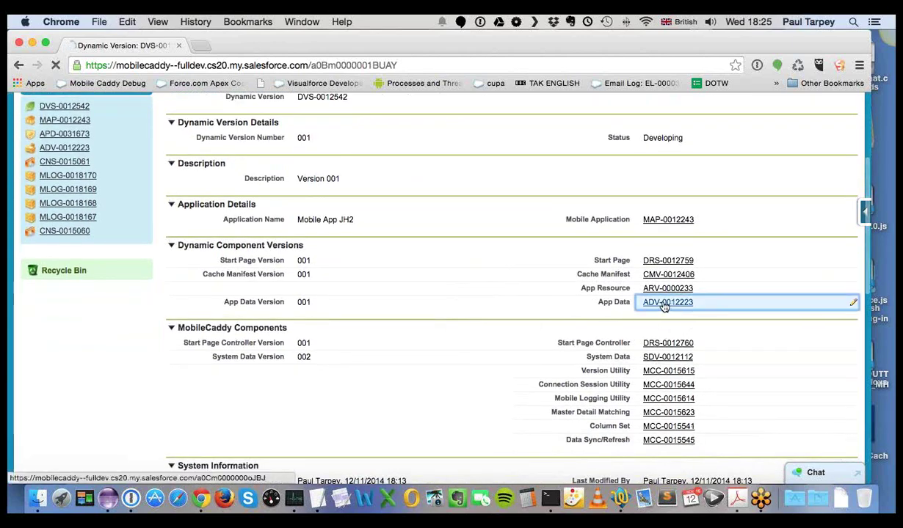
click(664, 302)
Open table version APD-0031673 from the MC_Time_Expense__ap row and review its details.
scroll(459, 316, down, 4)
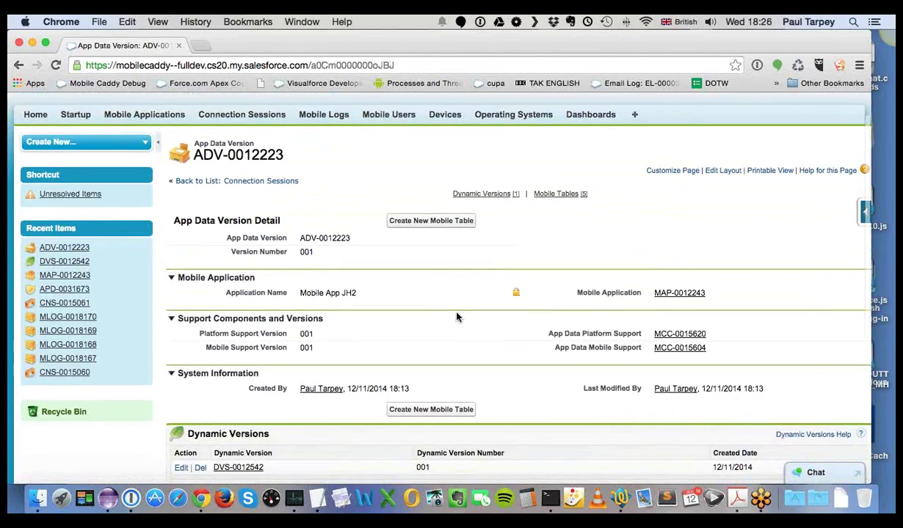
scroll(571, 321, down, 6)
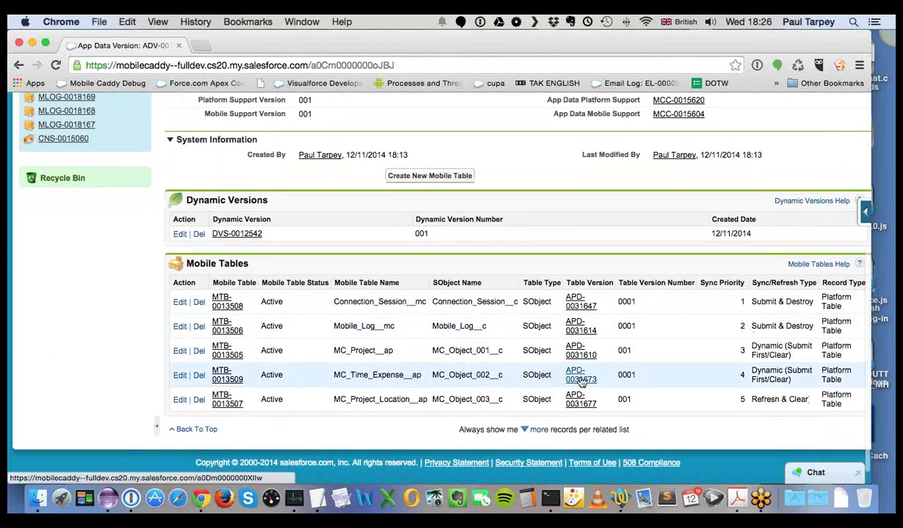
click(580, 379)
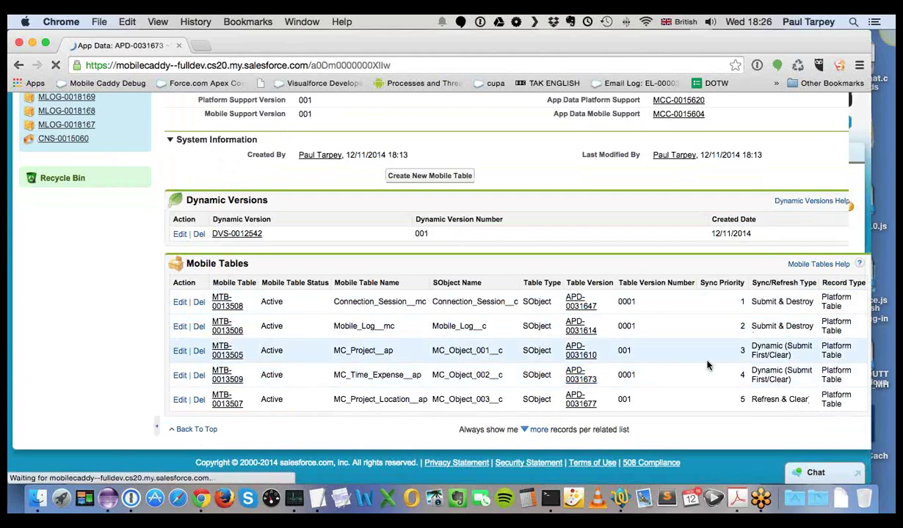
scroll(512, 332, down, 10)
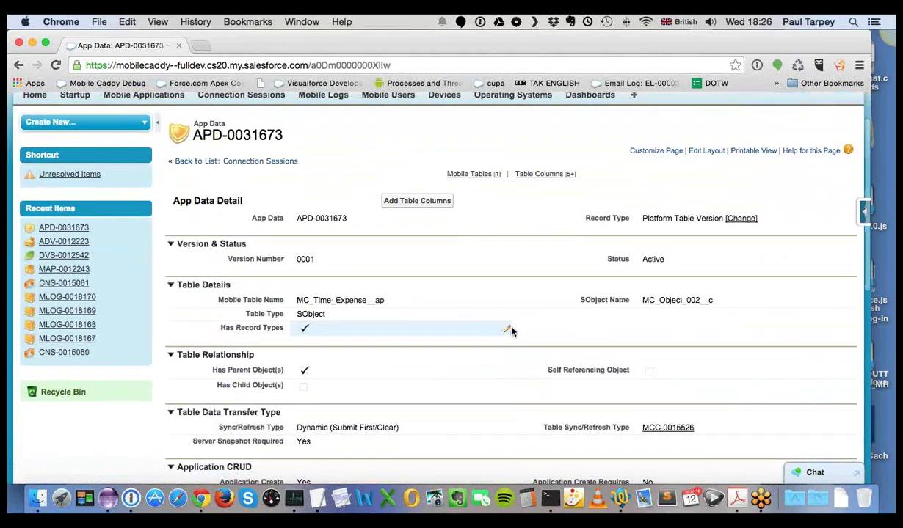
scroll(512, 331, down, 4)
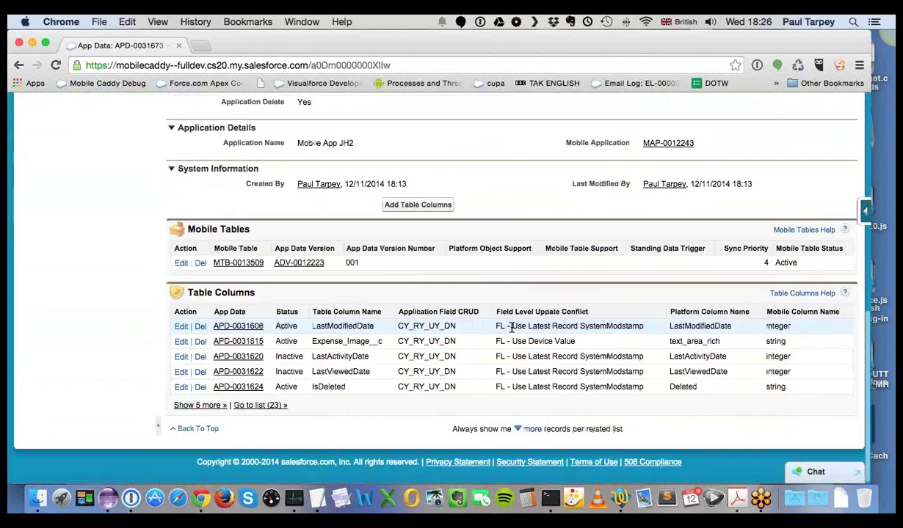
scroll(470, 290, up, 9)
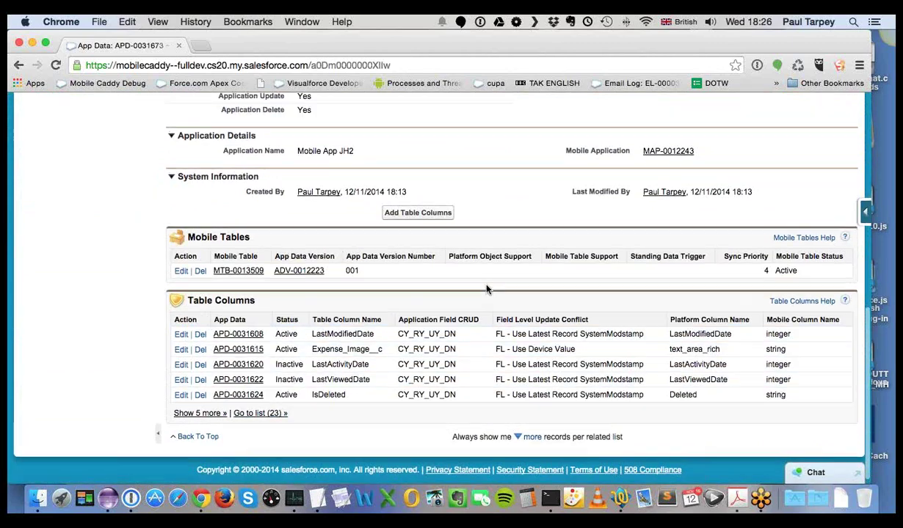
scroll(486, 289, up, 4)
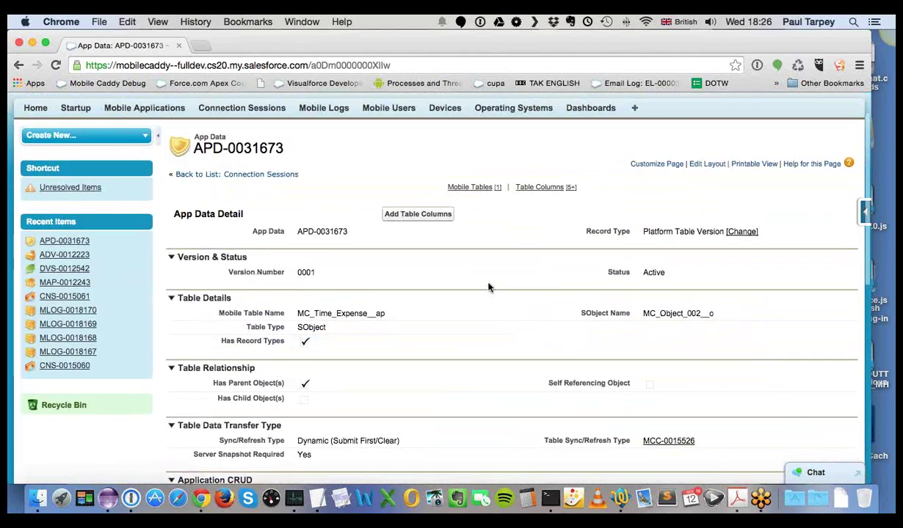
Launch Add Table Columns and browse the available and used SObject fields, including Expense_Type__c.
click(395, 211)
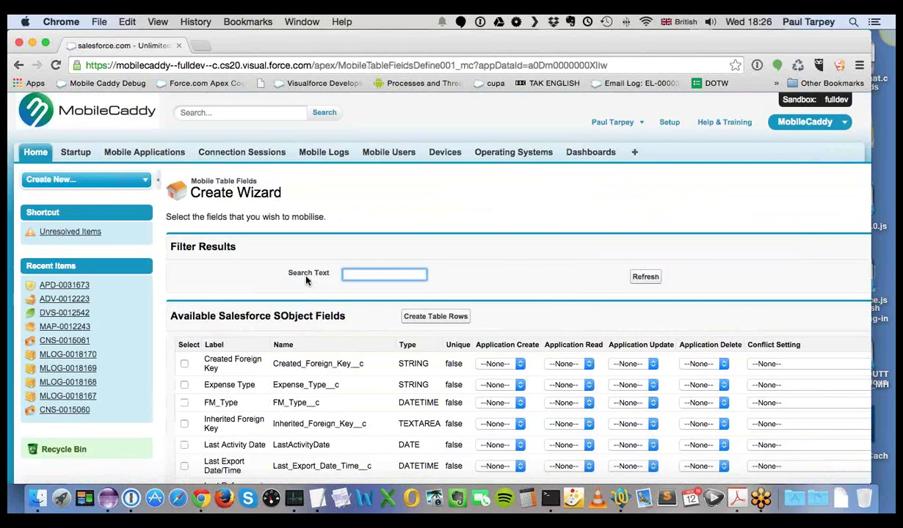
scroll(169, 294, down, 5)
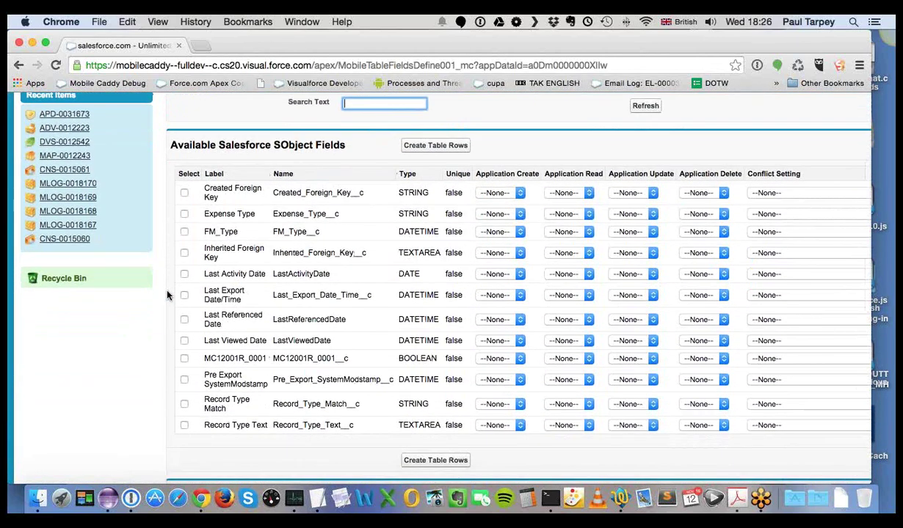
scroll(168, 295, down, 2)
scroll(163, 295, down, 2)
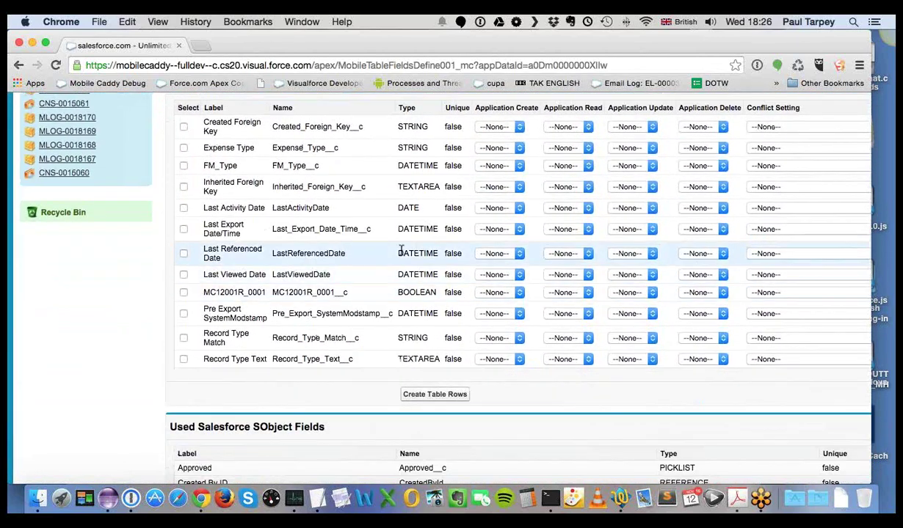
scroll(142, 293, down, 6)
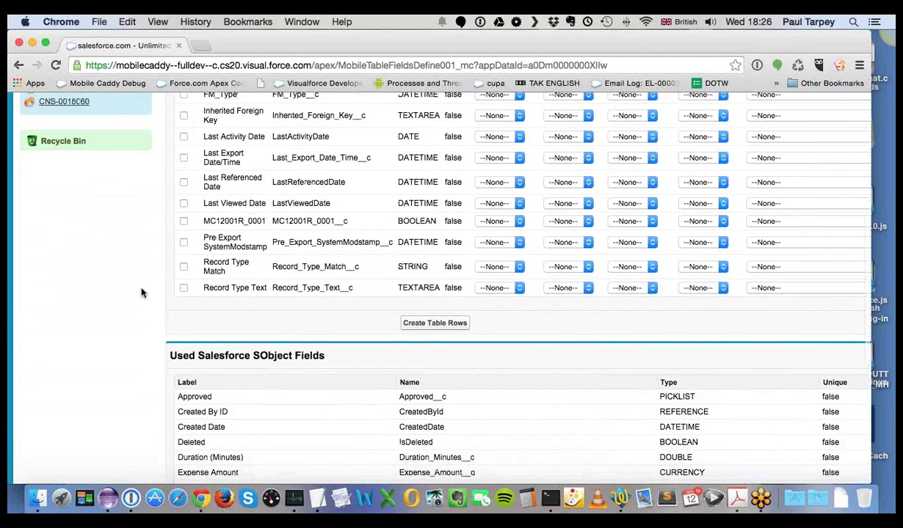
scroll(142, 293, down, 2)
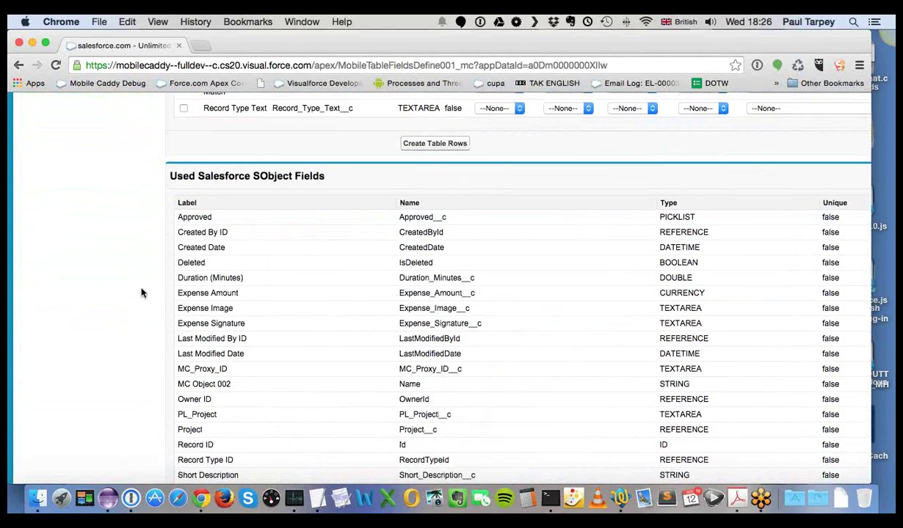
scroll(143, 293, up, 10)
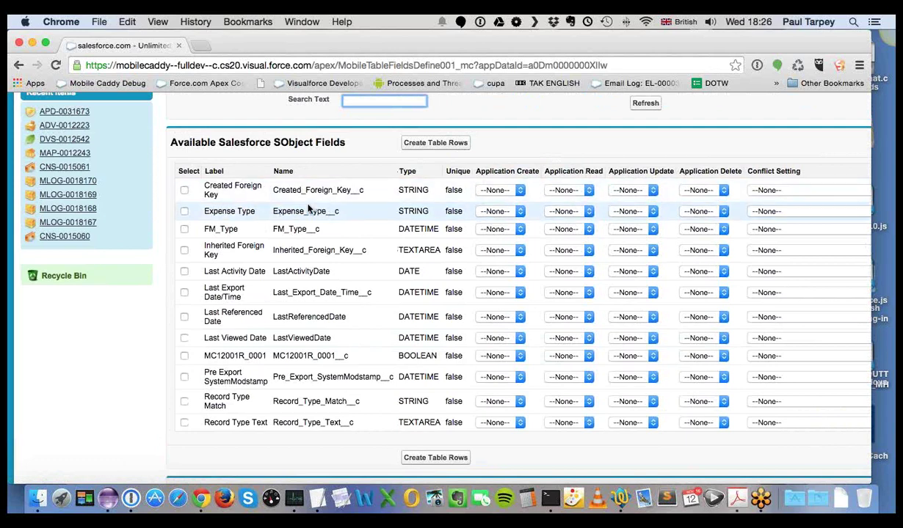
Select Expense Type and set its Create, Read, Update and Delete permissions to Yes.
click(185, 212)
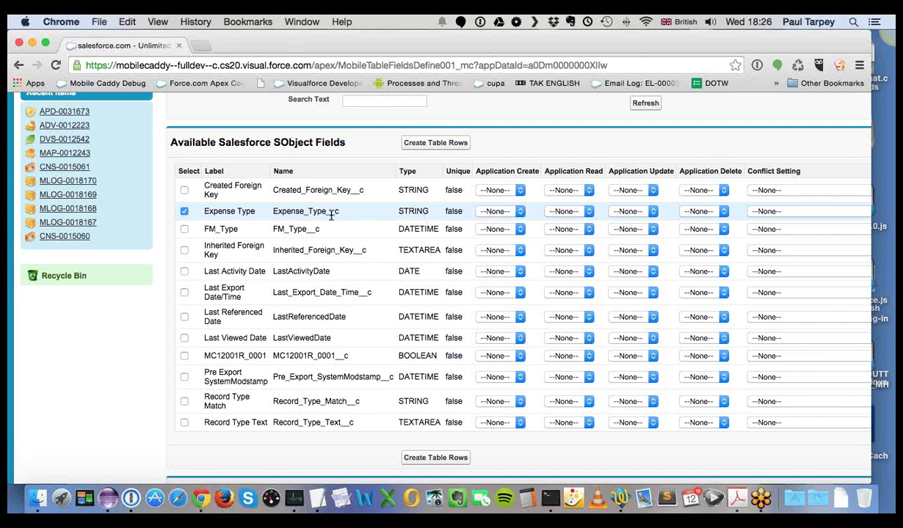
click(502, 214)
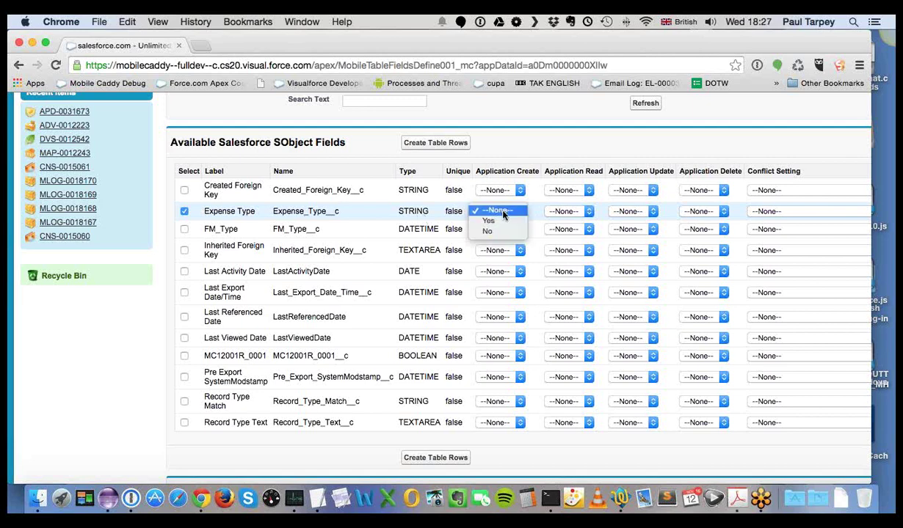
click(490, 222)
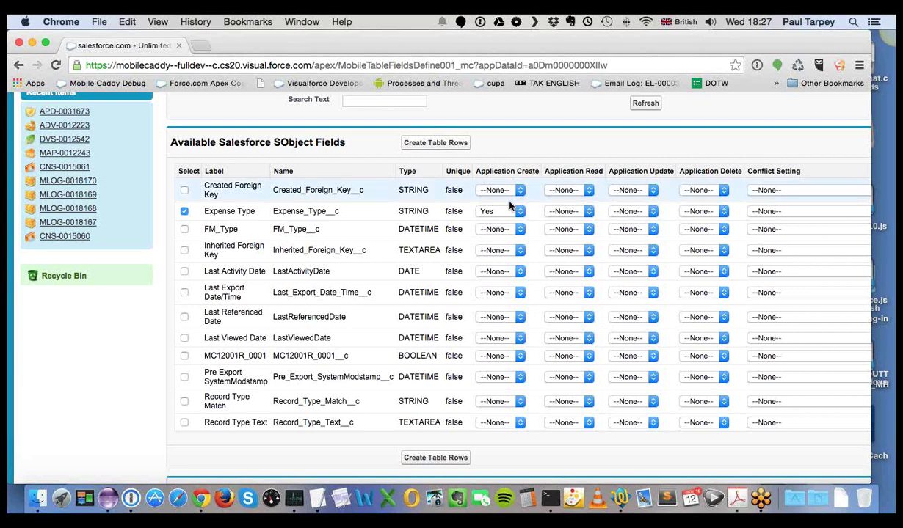
click(571, 211)
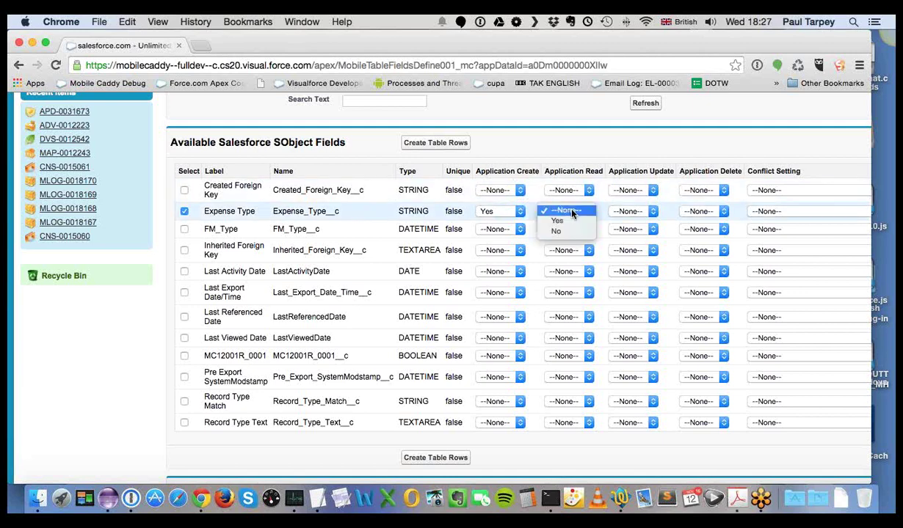
click(557, 221)
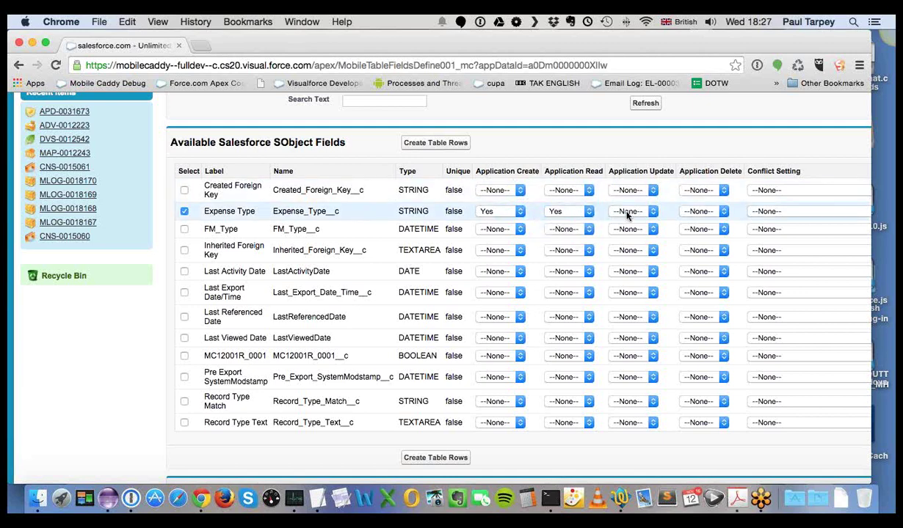
click(627, 211)
click(624, 221)
click(698, 212)
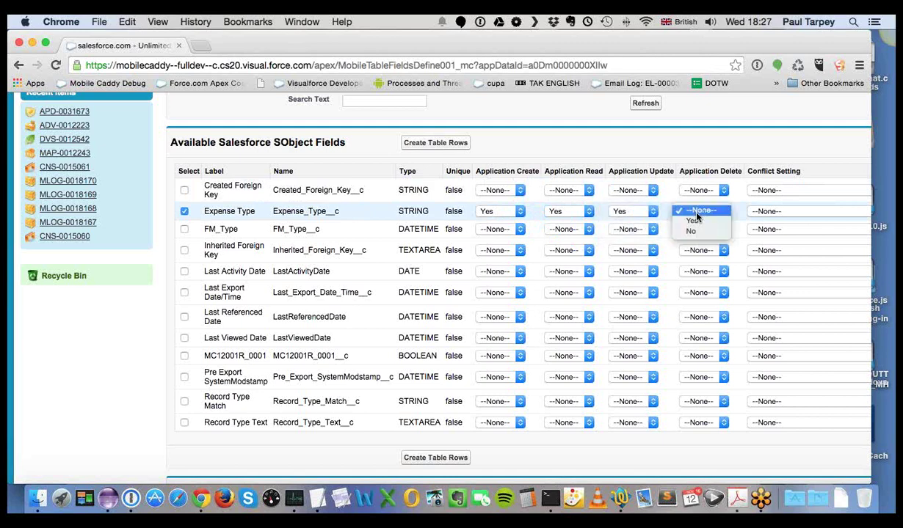
click(693, 221)
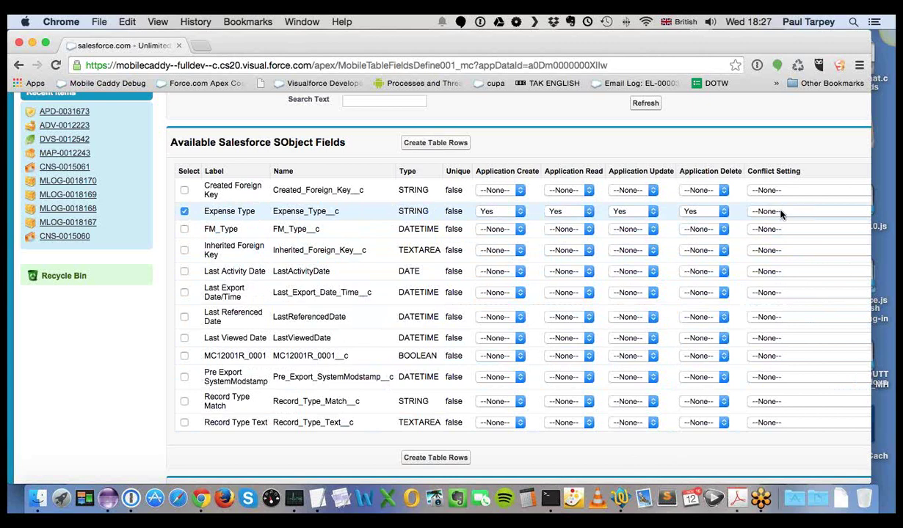
Set Expense Type's conflict setting to FL - Use Latest Record SystemModstamp.
scroll(780, 213, right, 3)
scroll(774, 205, down, 1)
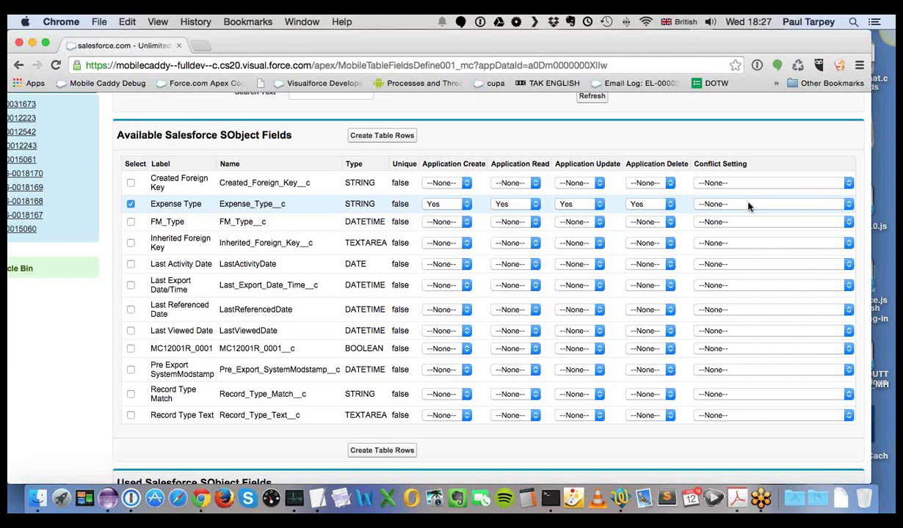
click(749, 206)
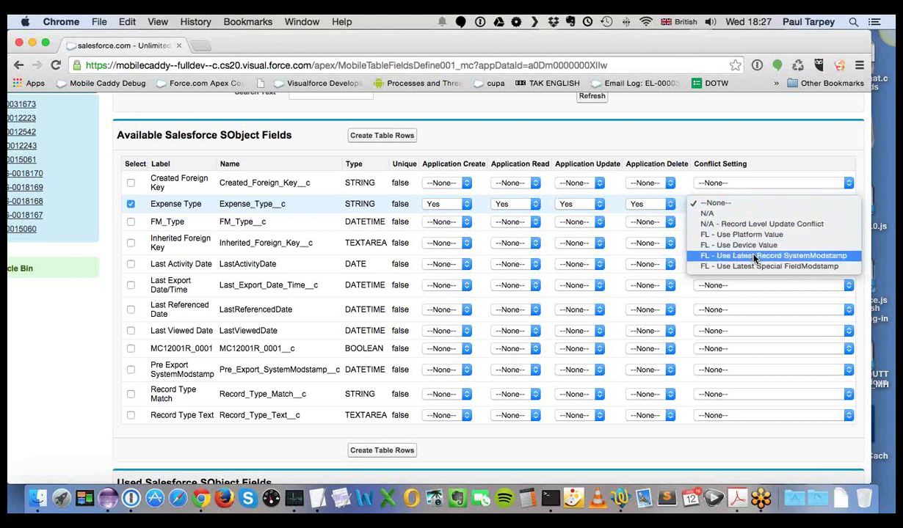
click(755, 257)
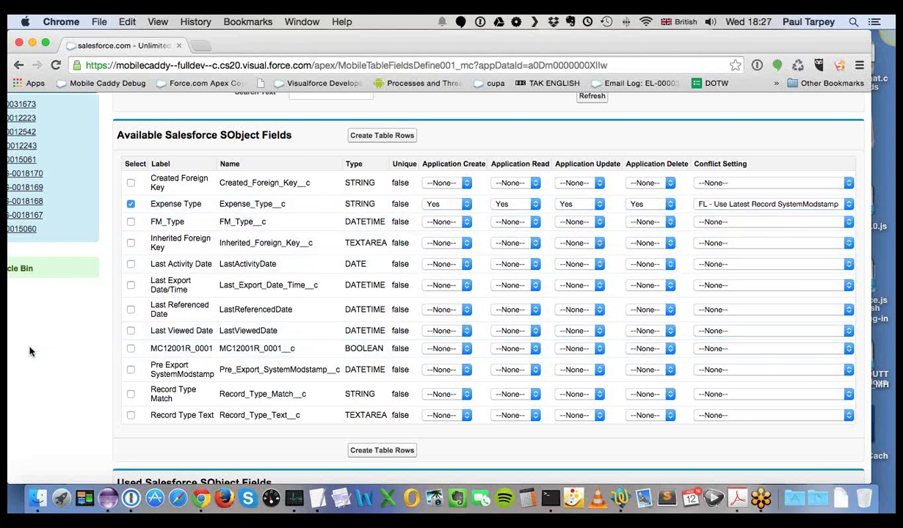
scroll(48, 355, down, 1)
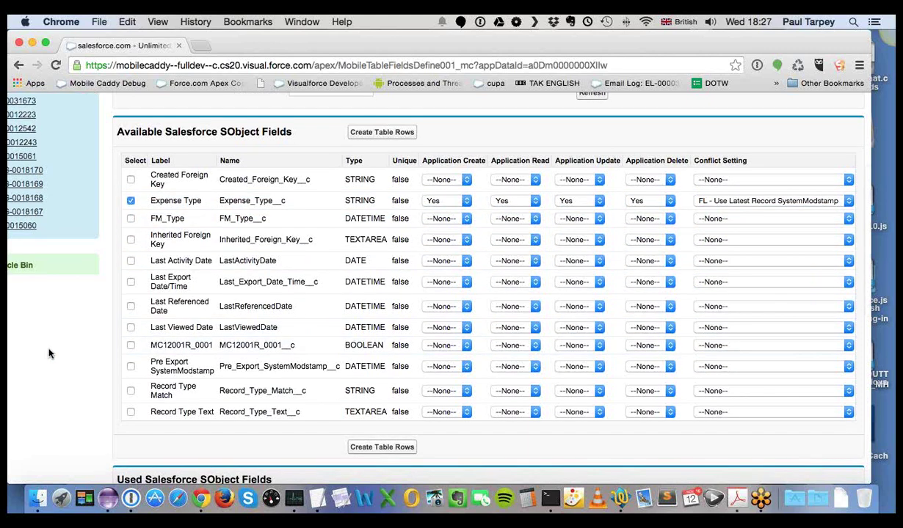
Create the Expense_Type__c column, confirm it in the 24-column list, then go to Mobile Applications.
click(392, 449)
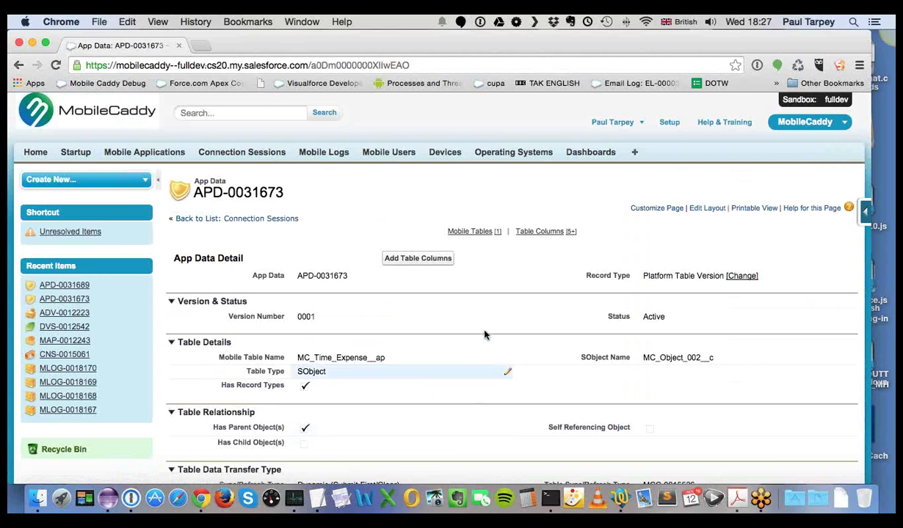
scroll(484, 332, down, 2)
scroll(484, 333, down, 10)
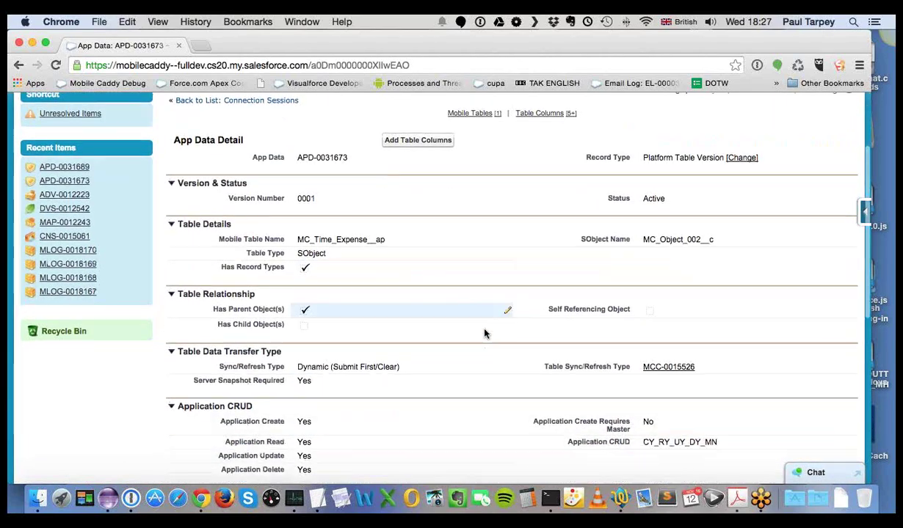
scroll(484, 332, down, 2)
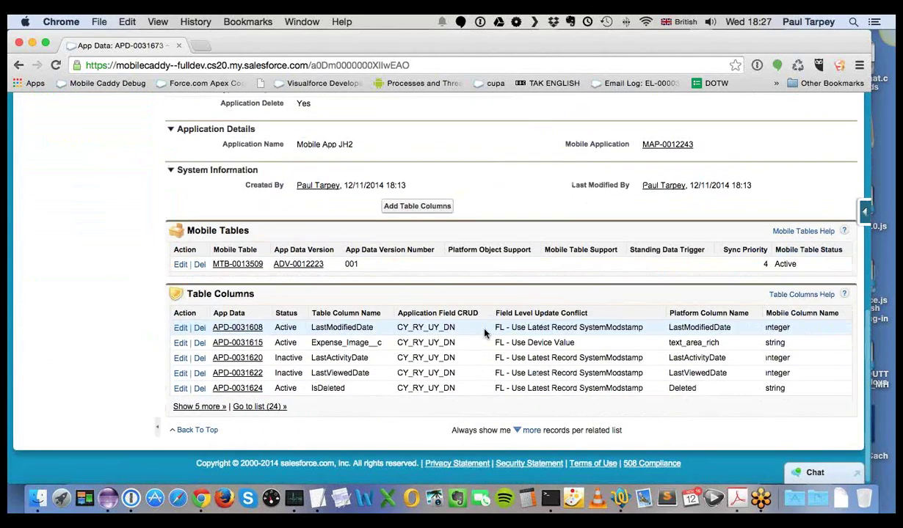
click(274, 410)
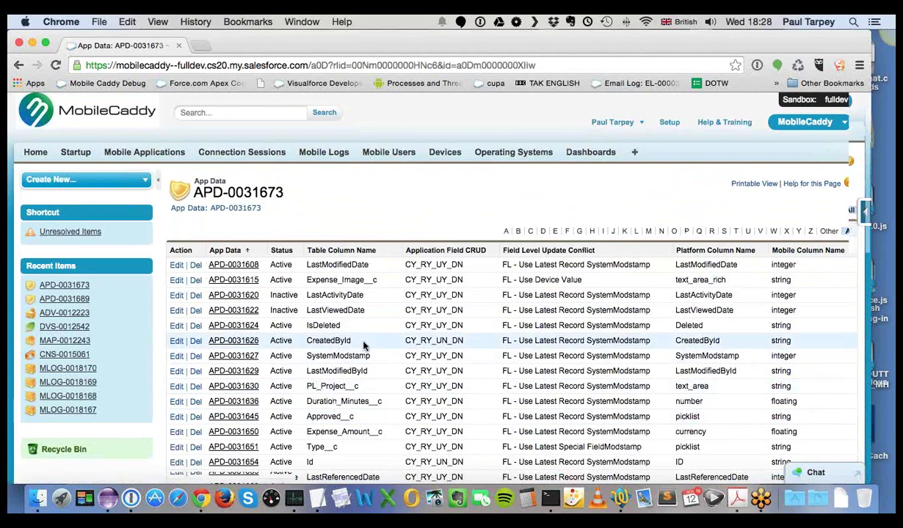
scroll(356, 351, down, 6)
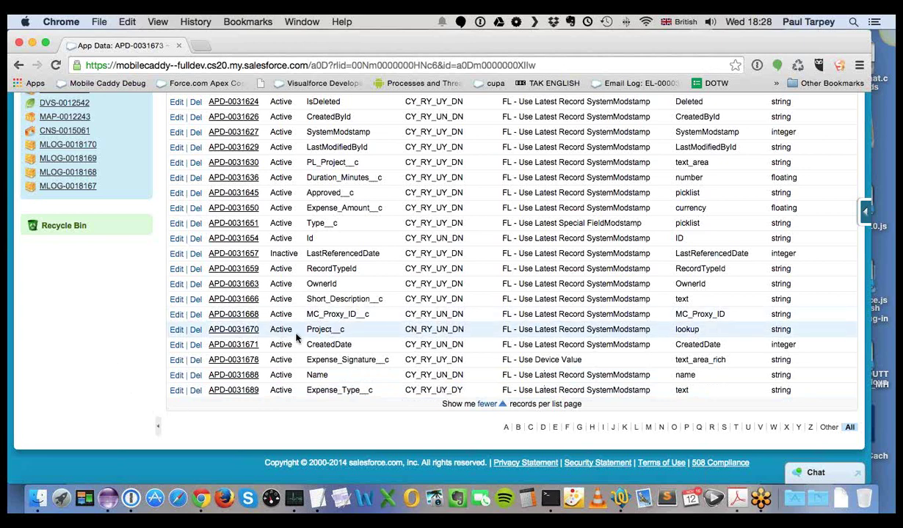
scroll(298, 338, up, 5)
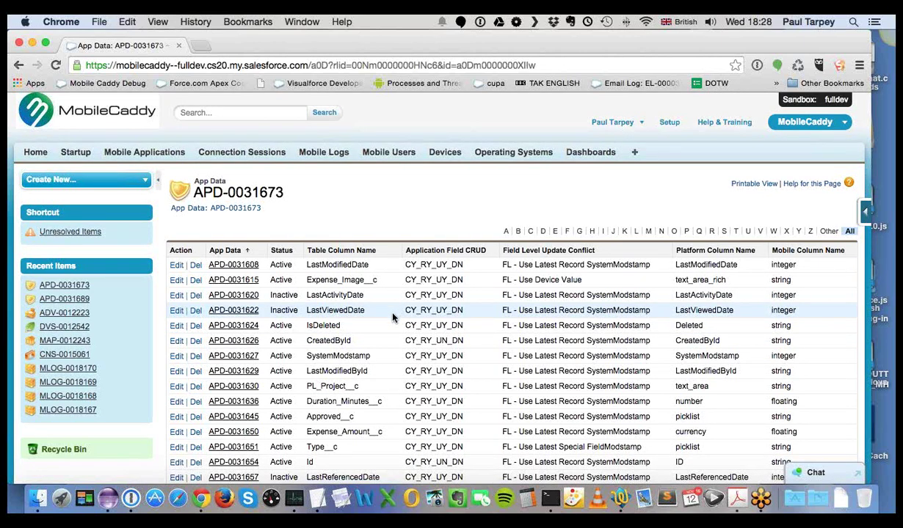
click(145, 153)
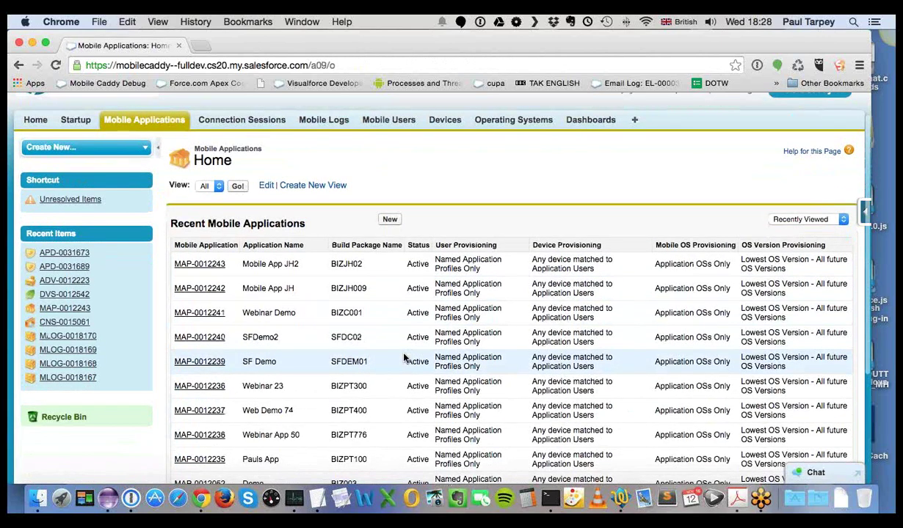
From Mobile App JH2, launch Android device APU-0013169's Time & Expenses app in the debug emulator.
click(373, 252)
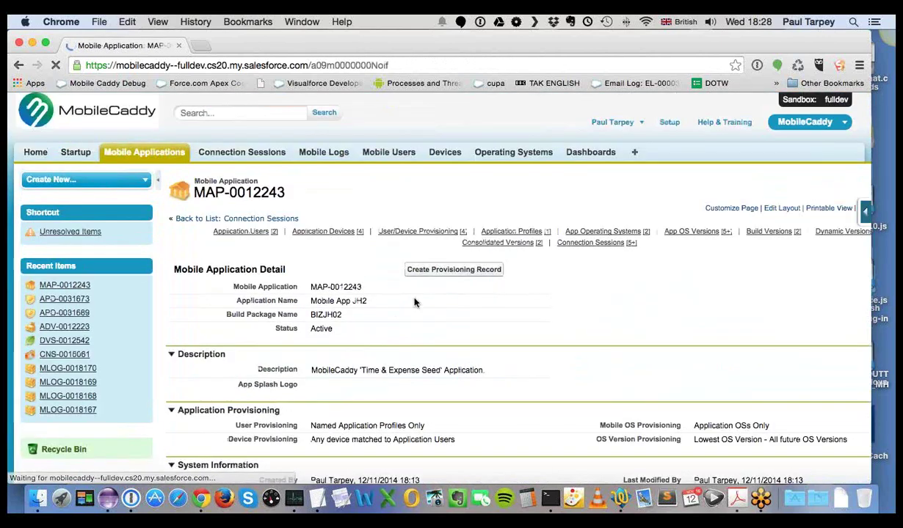
scroll(414, 303, down, 10)
scroll(417, 303, down, 2)
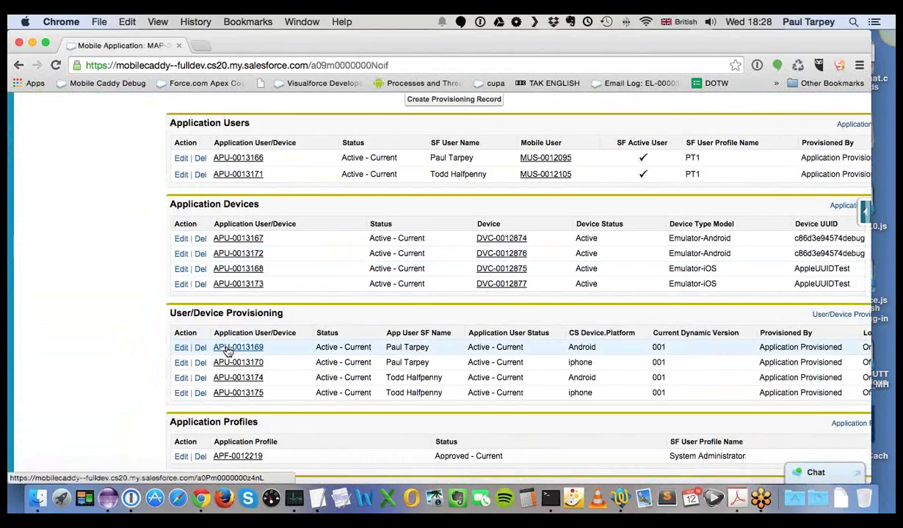
click(238, 345)
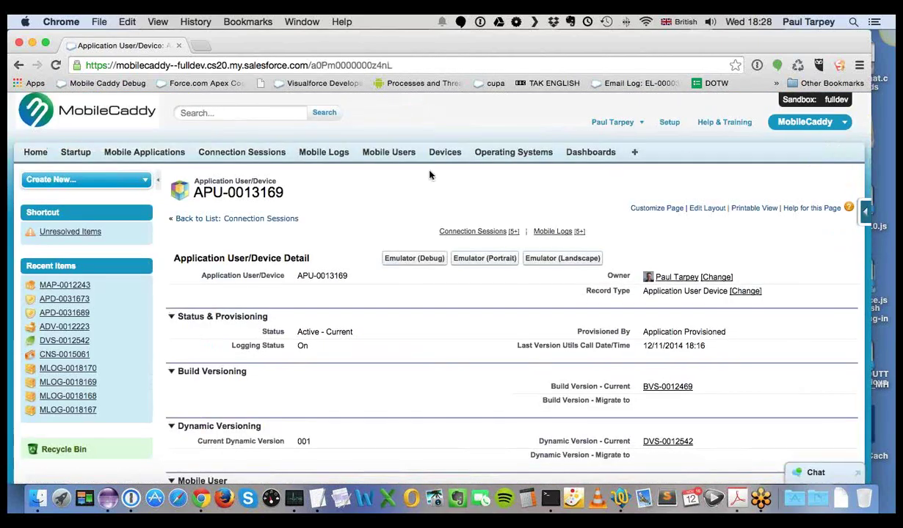
click(412, 259)
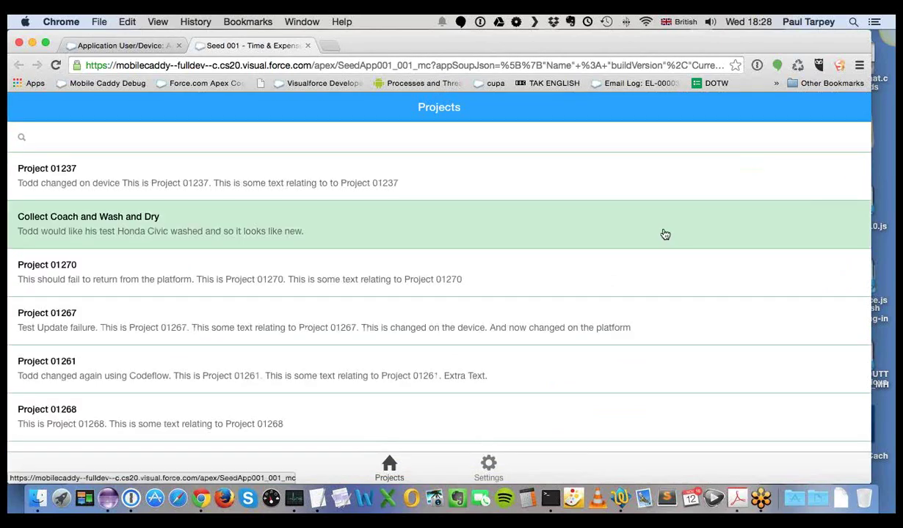
Unlock the emulator's Admin Functions from Settings using the admin password.
click(488, 464)
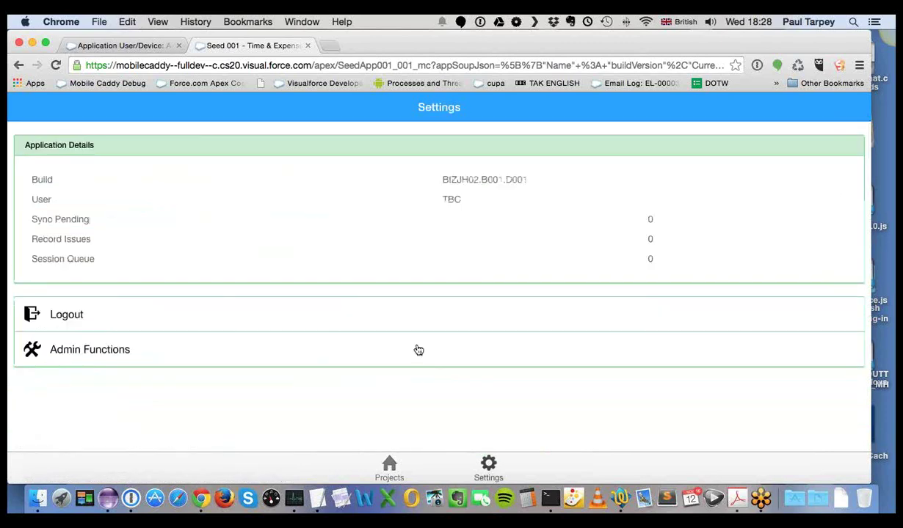
click(91, 353)
text(***)
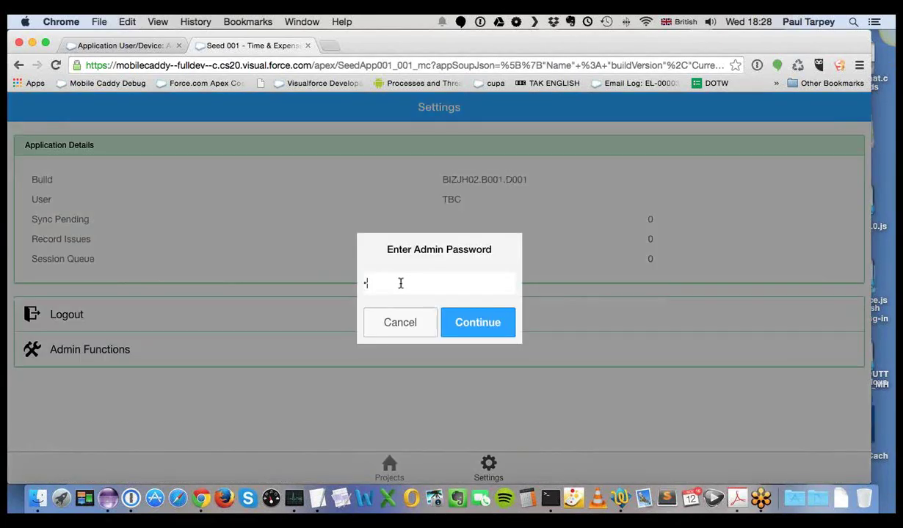
click(468, 323)
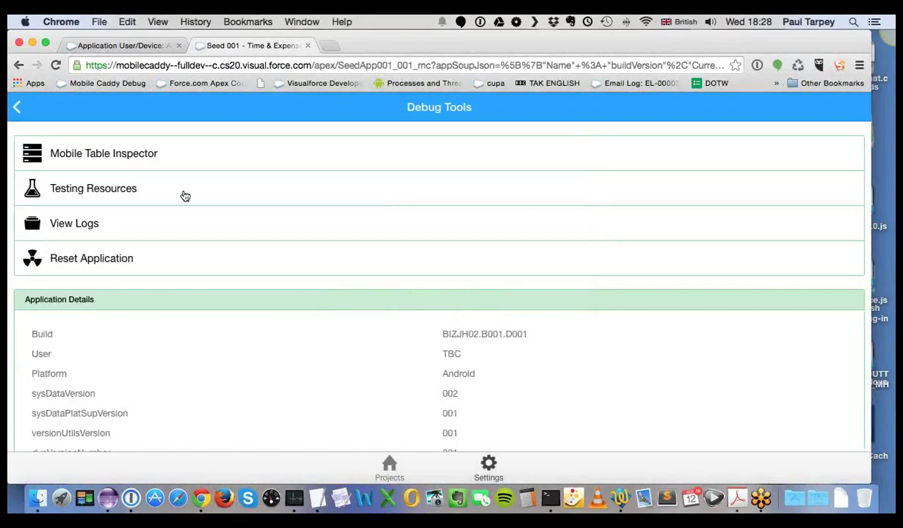
In Mobile Table Inspector, view MC_Time_Expense__ap records down to the Expense_Type__c field.
click(121, 160)
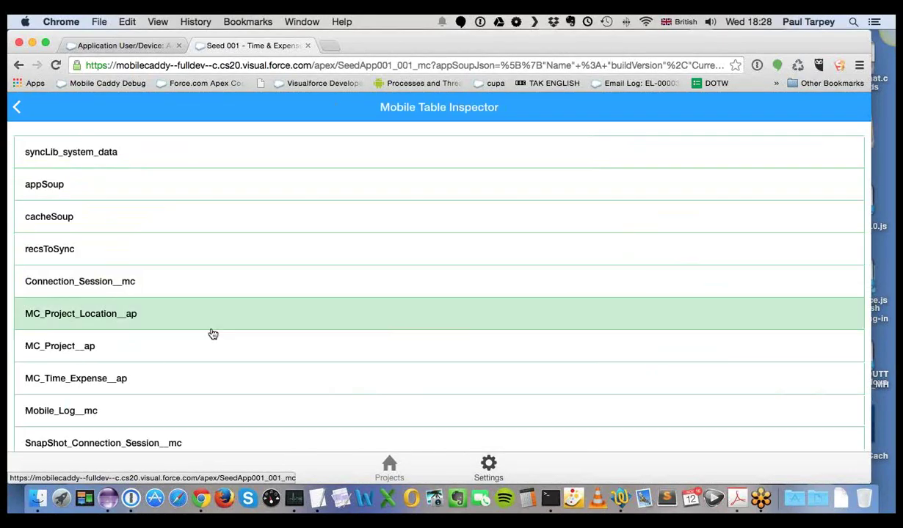
click(117, 380)
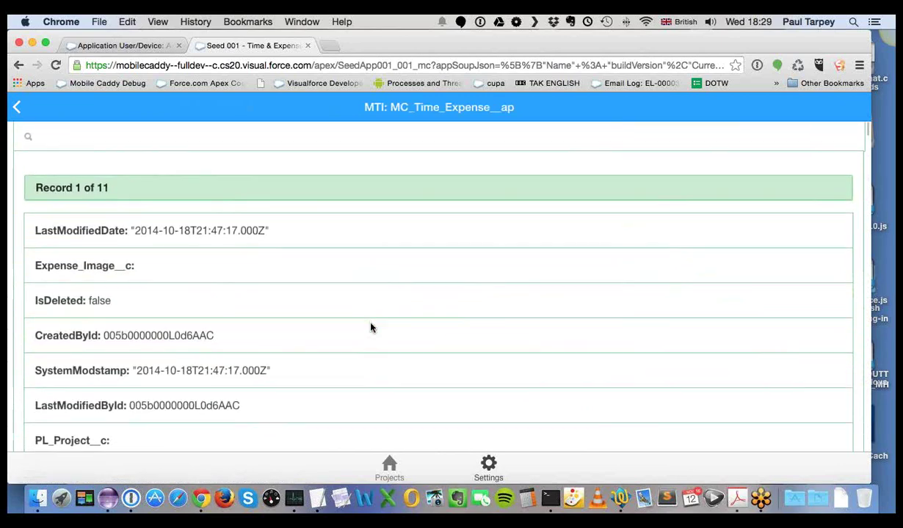
scroll(370, 328, down, 2)
scroll(371, 328, down, 2)
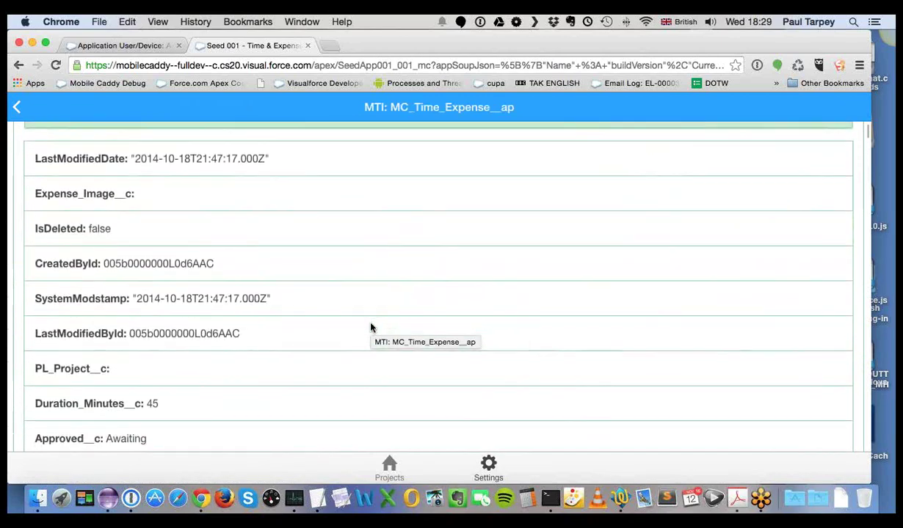
scroll(370, 328, down, 6)
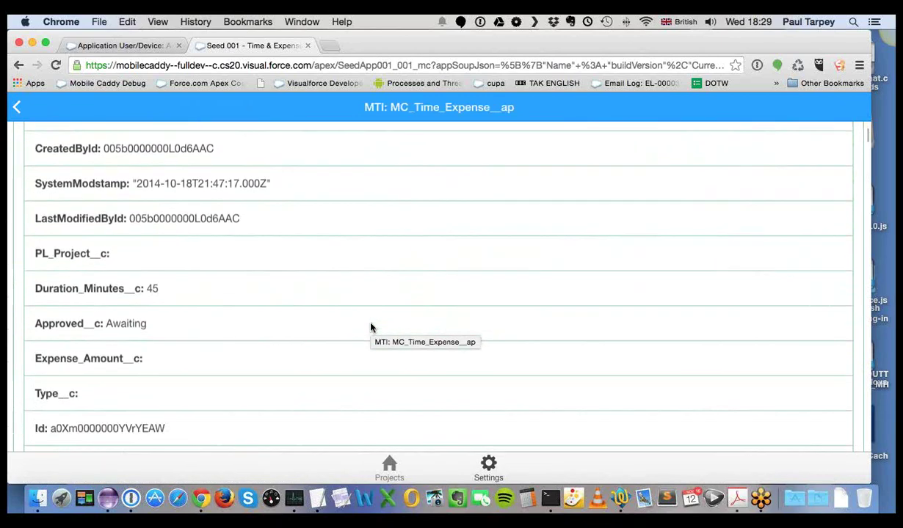
scroll(370, 328, down, 6)
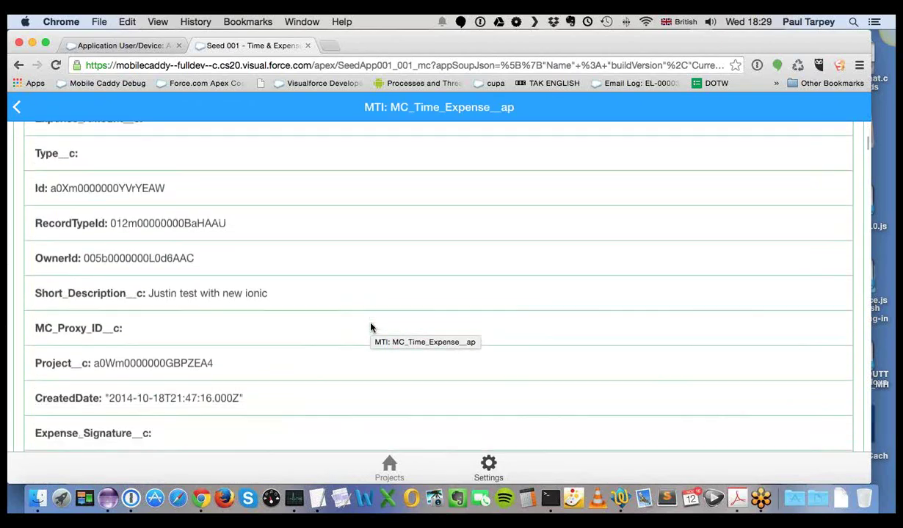
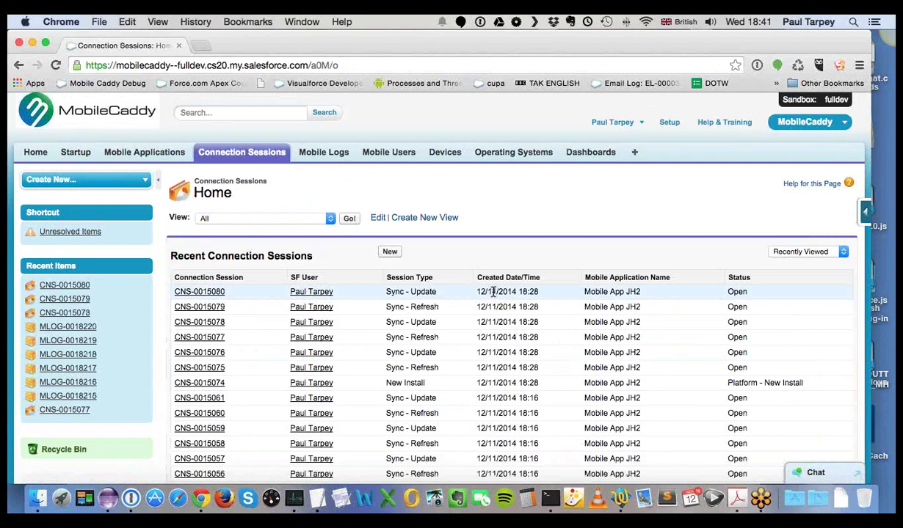
scroll(490, 291, down, 3)
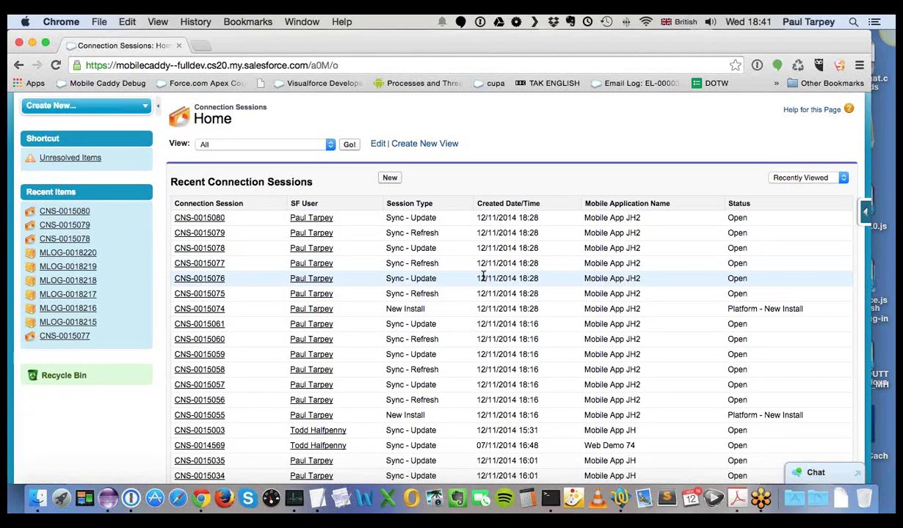
scroll(483, 276, up, 3)
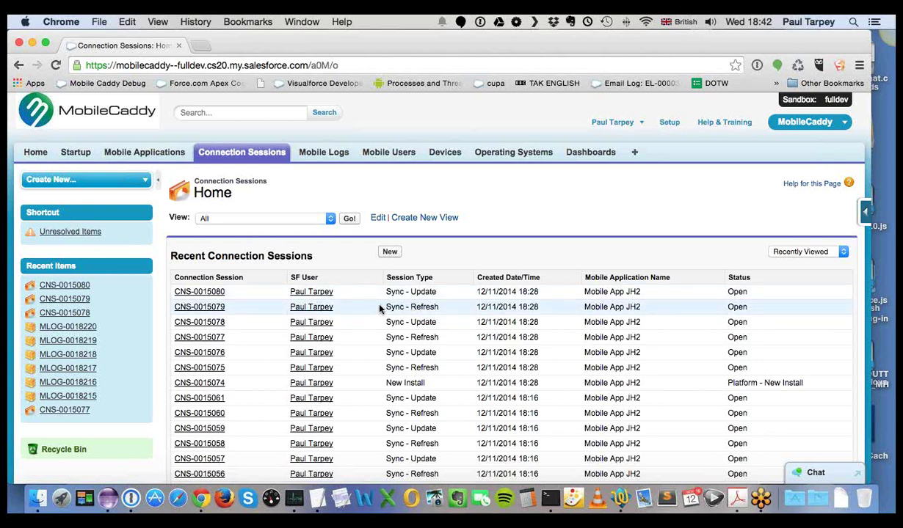
scroll(379, 310, down, 1)
Load the All view of connection sessions.
scroll(378, 310, up, 1)
click(350, 201)
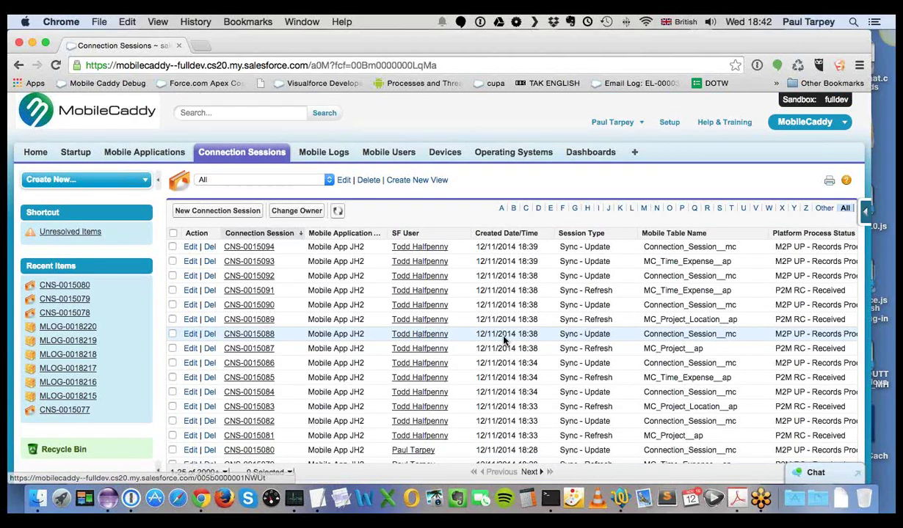
scroll(504, 339, down, 2)
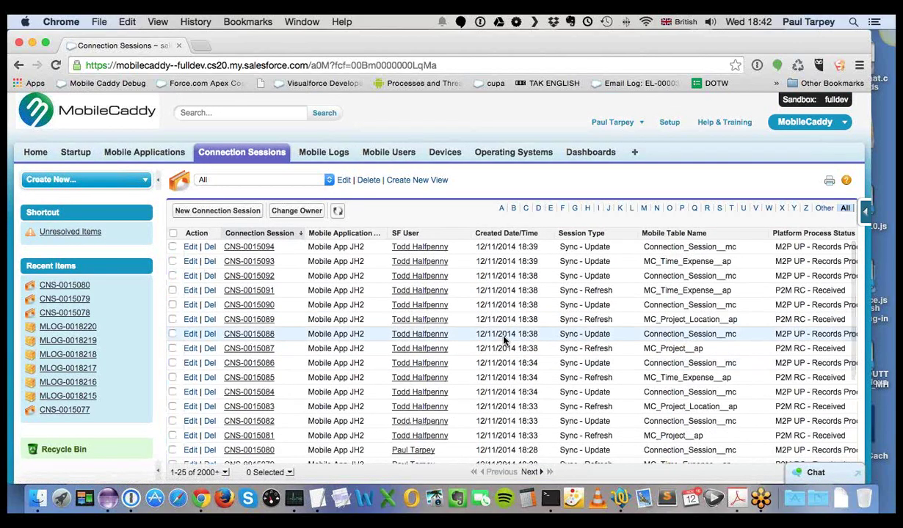
scroll(153, 283, down, 3)
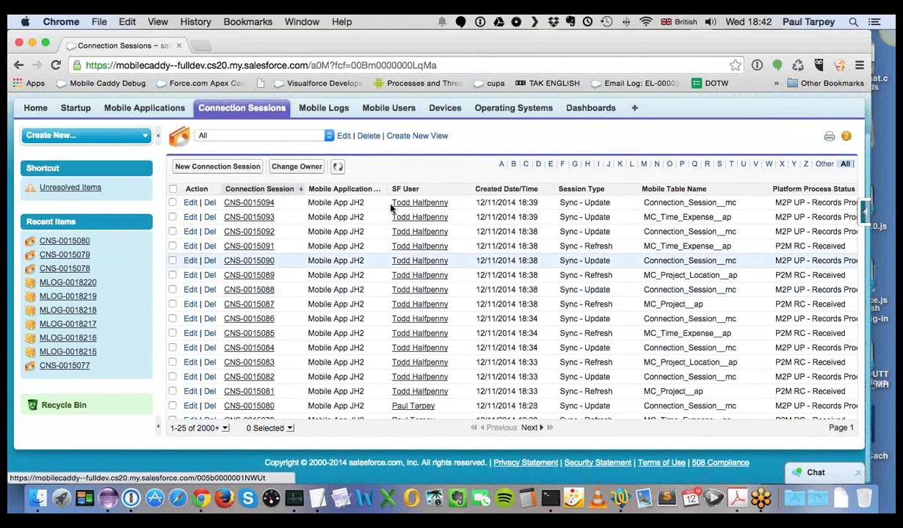
Switch to the 'Excluding Connection Session' list view, leaving only CNS-0015093.
click(308, 136)
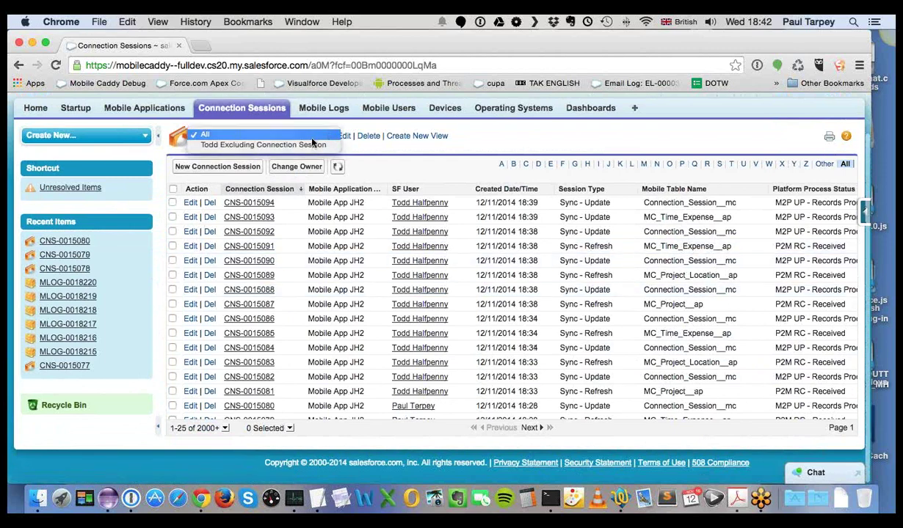
click(299, 140)
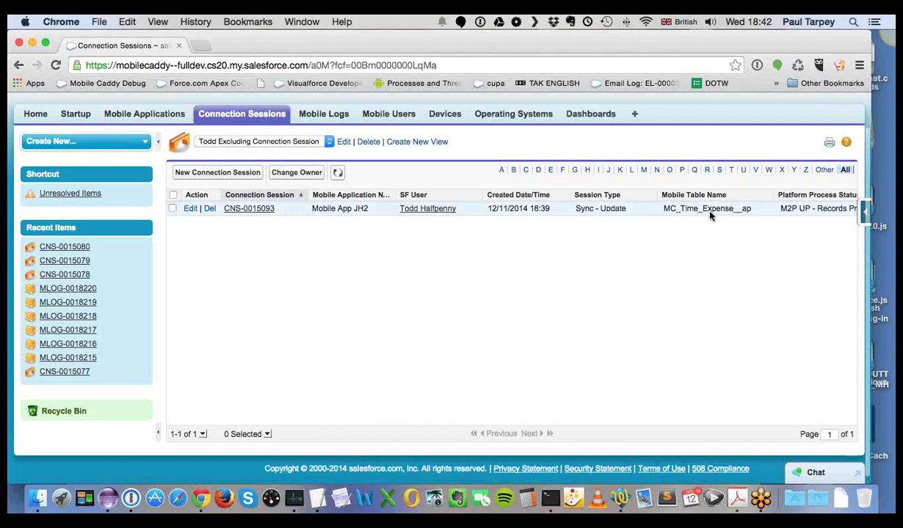
scroll(705, 255, right, 3)
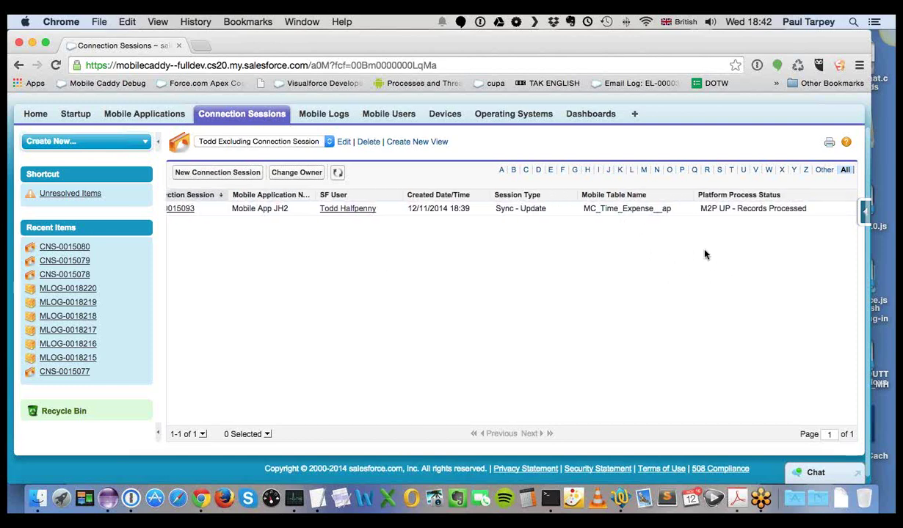
scroll(705, 255, left, 3)
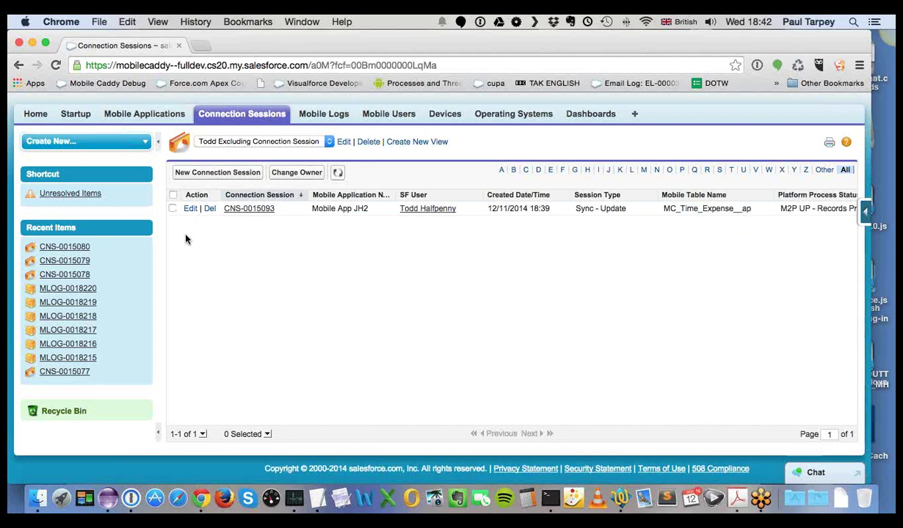
scroll(573, 220, right, 1)
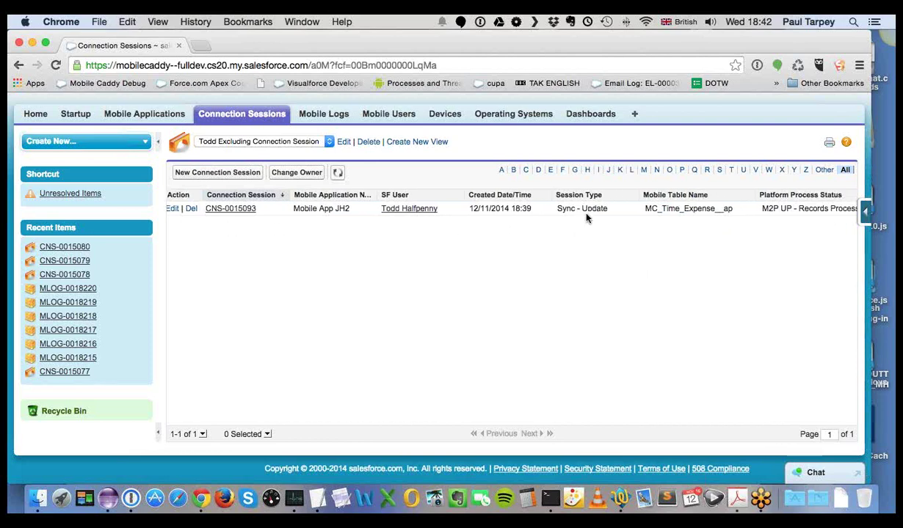
Review session CNS-0015093's details and JSON Response, then show its sync results.
click(230, 209)
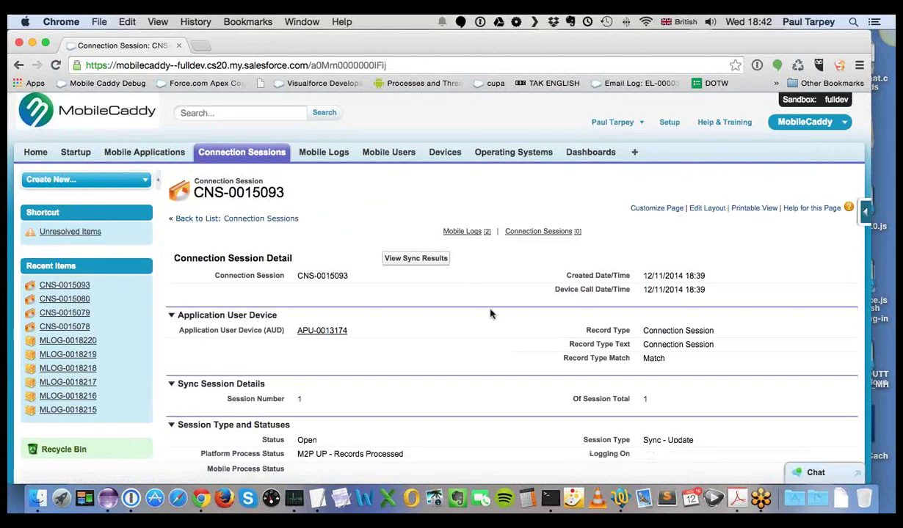
scroll(491, 314, down, 5)
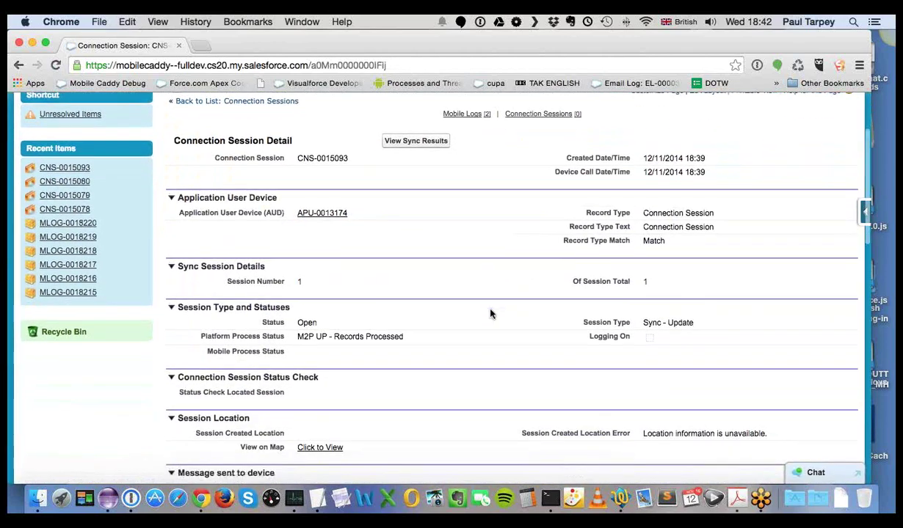
scroll(490, 315, down, 1)
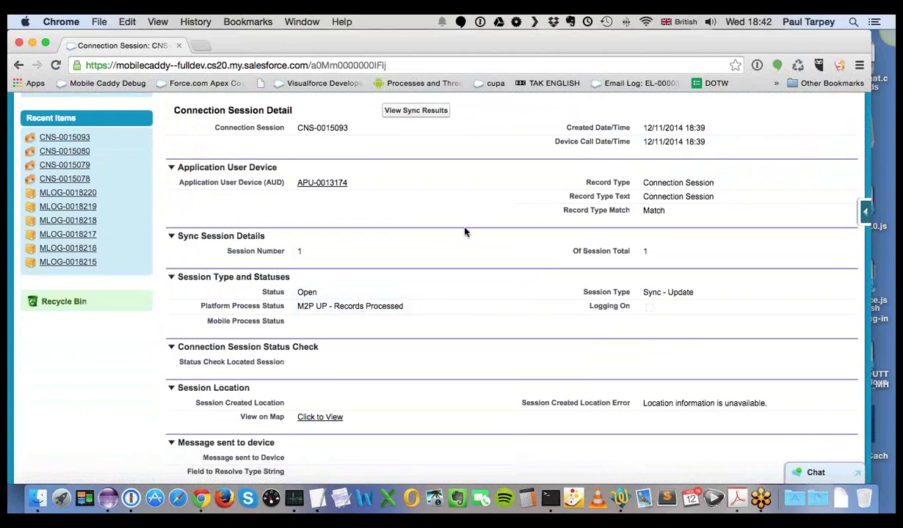
scroll(464, 232, down, 5)
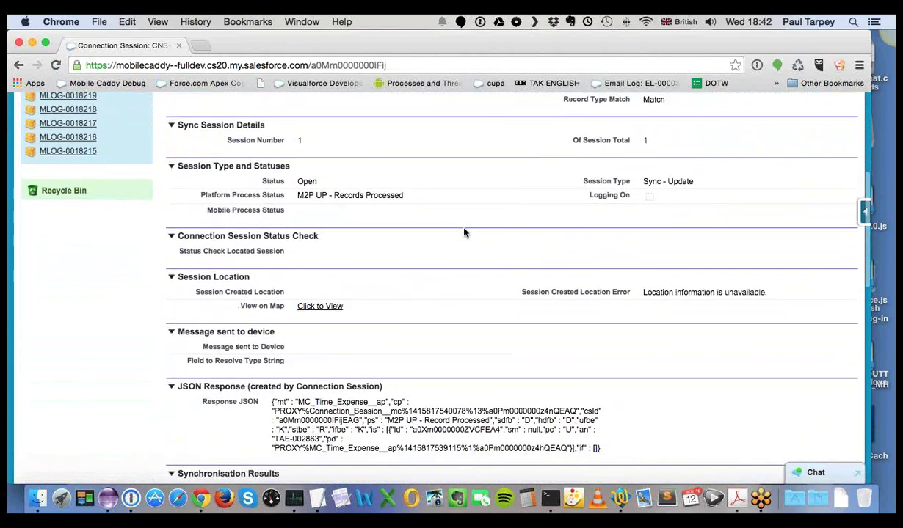
scroll(464, 233, up, 8)
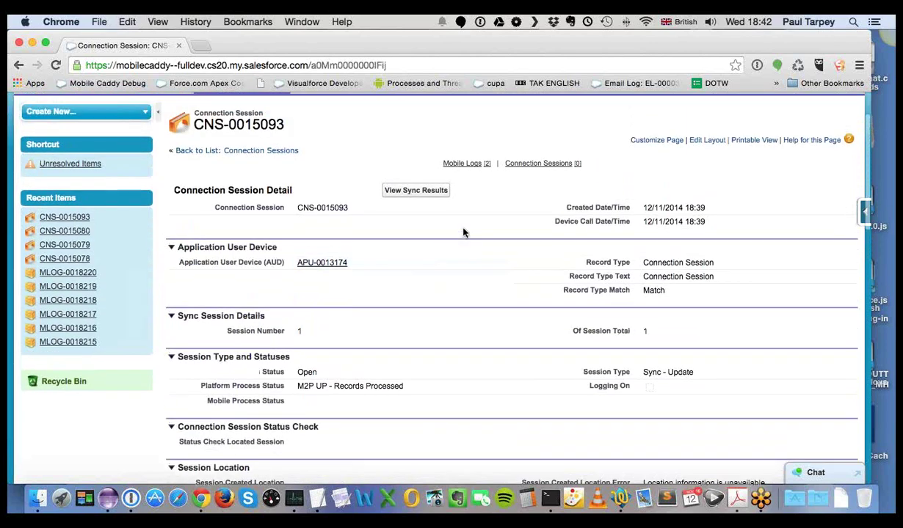
scroll(464, 233, up, 3)
click(405, 250)
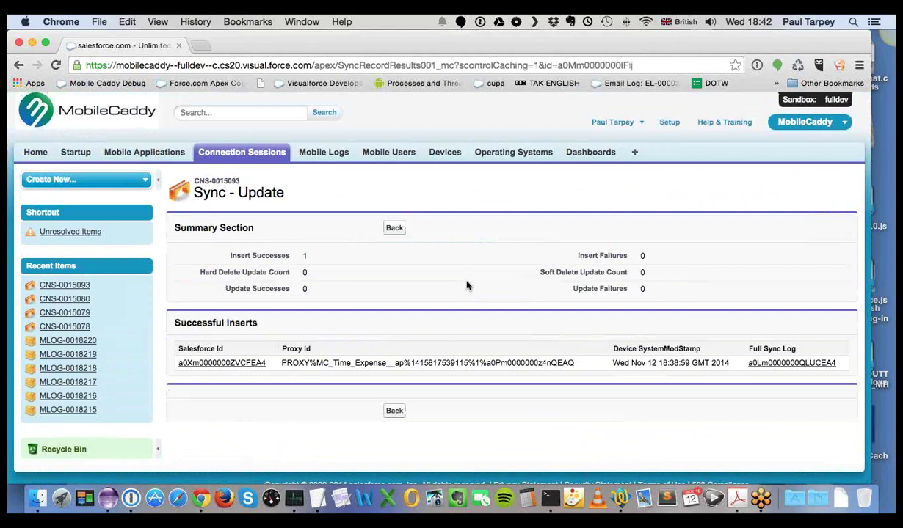
Open the single inserted record's Salesforce Id, an MC Object 002 record, in a new tab.
scroll(471, 284, down, 1)
scroll(472, 284, left, 1)
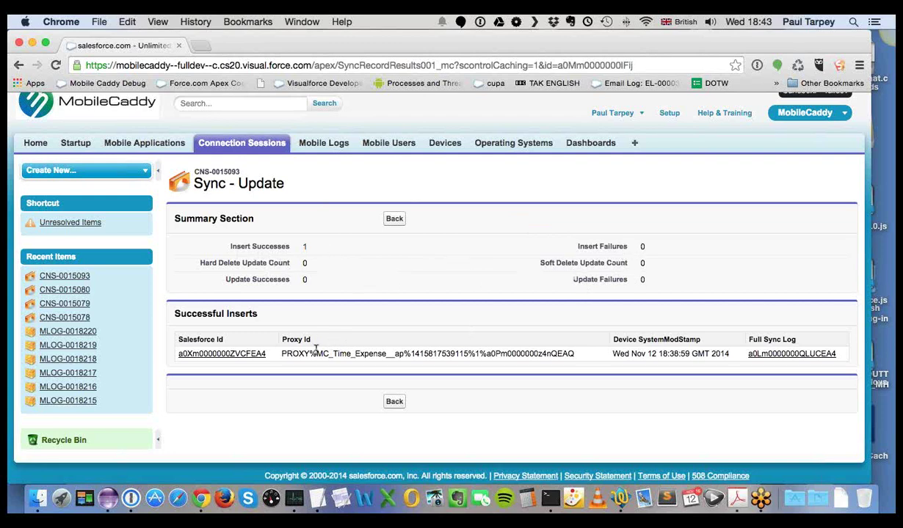
scroll(218, 343, down, 1)
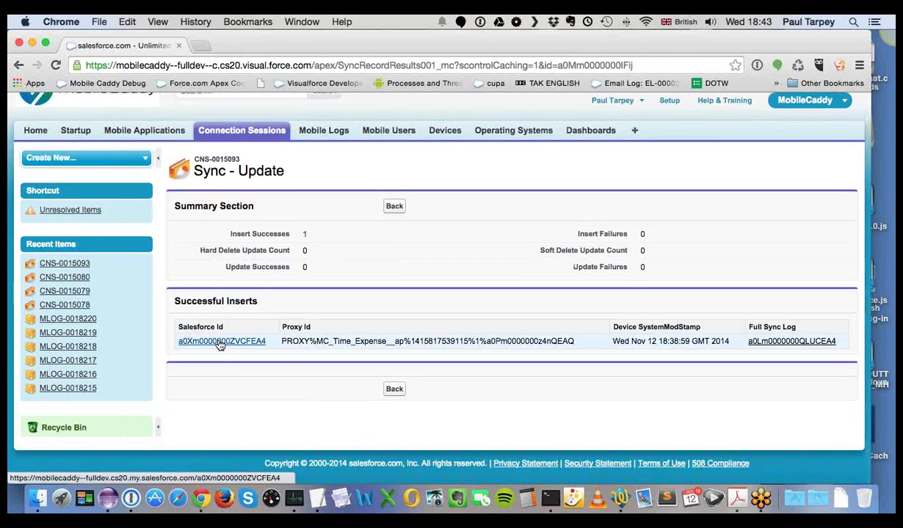
right_click(214, 342)
click(308, 236)
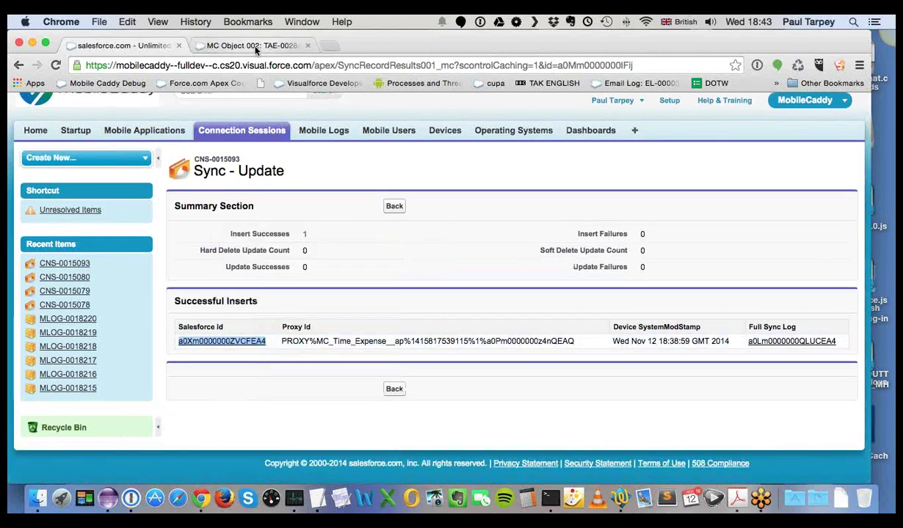
click(255, 47)
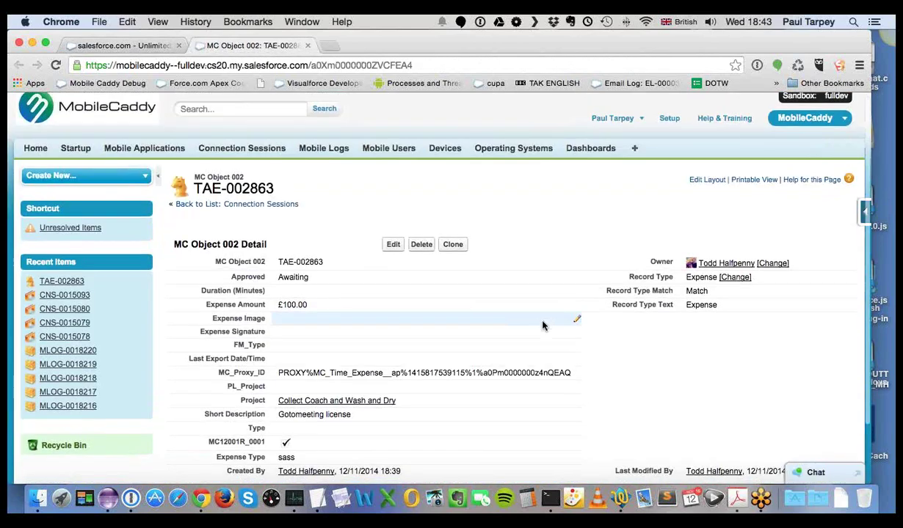
scroll(540, 319, down, 2)
scroll(663, 358, up, 1)
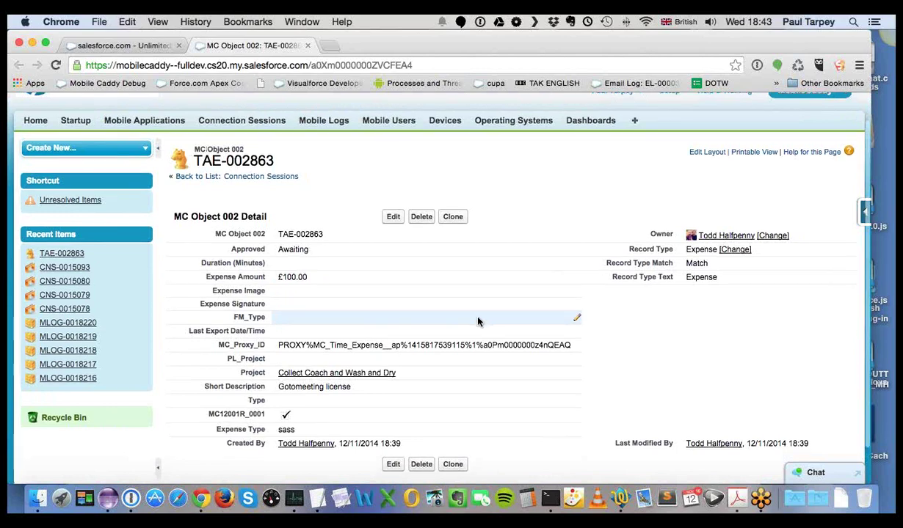
scroll(478, 321, down, 2)
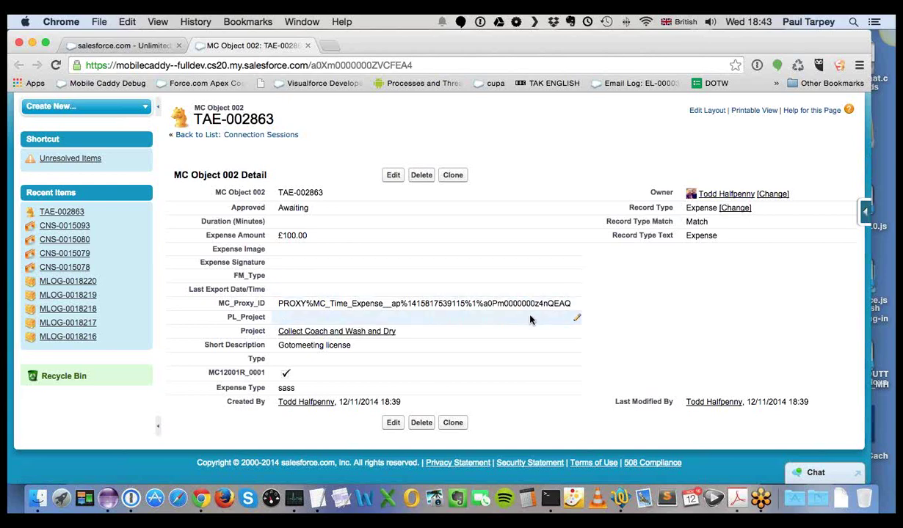
scroll(530, 319, up, 2)
click(118, 45)
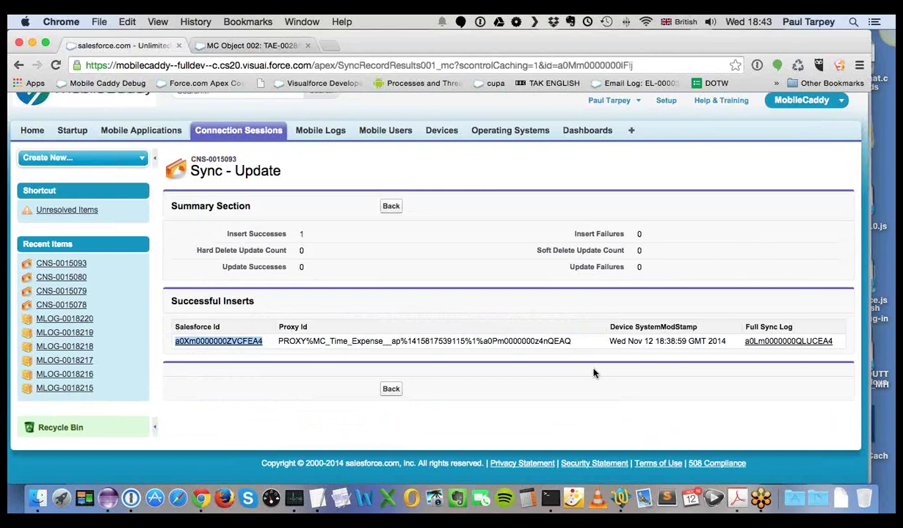
click(783, 343)
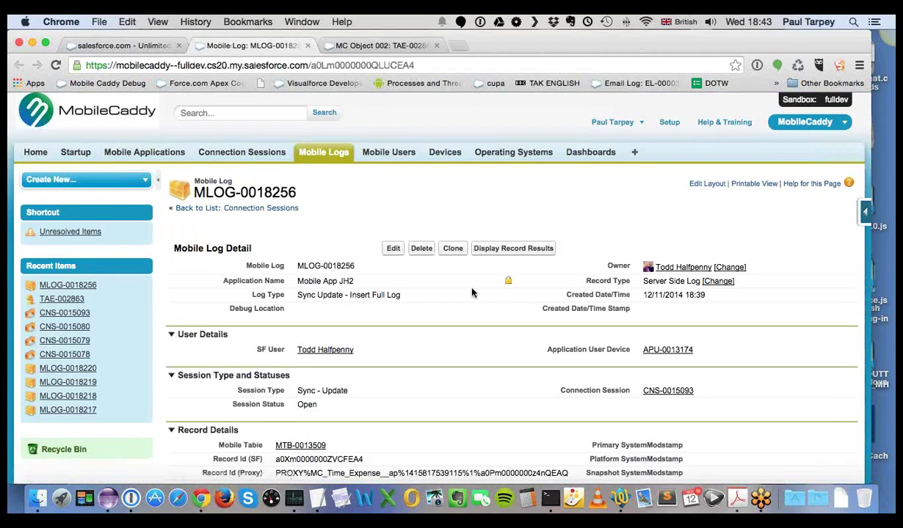
scroll(469, 292, down, 3)
scroll(473, 292, up, 1)
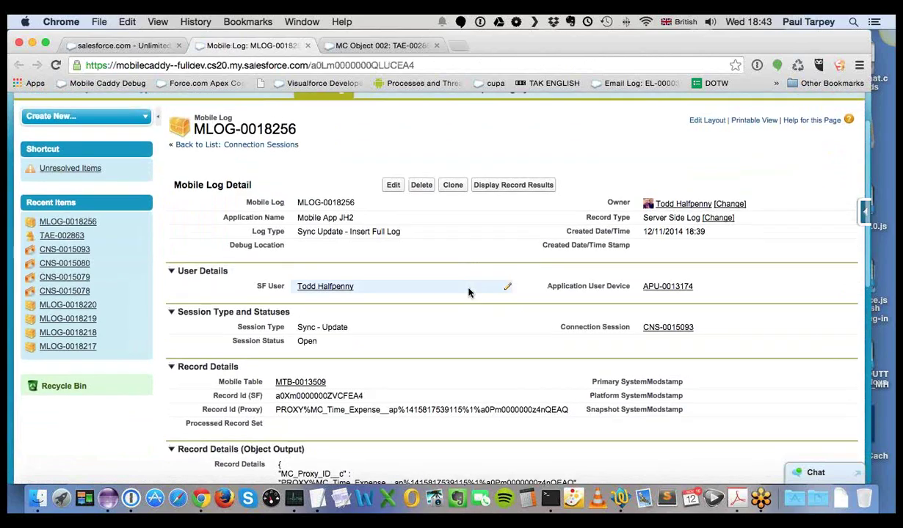
scroll(473, 292, down, 2)
scroll(473, 292, down, 3)
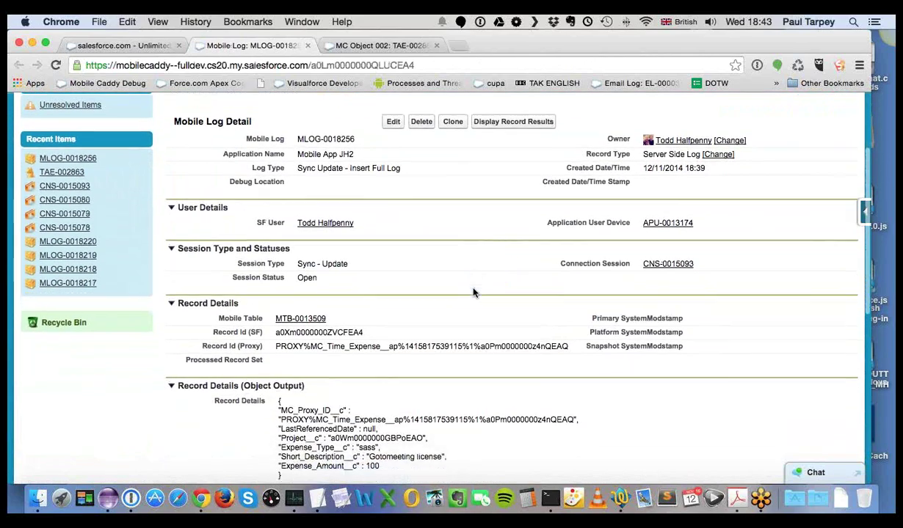
scroll(474, 292, up, 5)
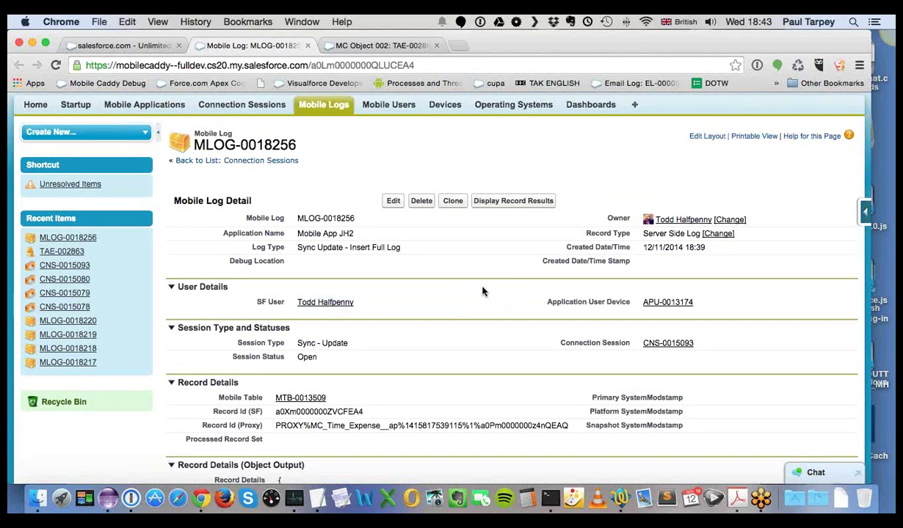
scroll(482, 292, down, 3)
scroll(484, 292, up, 3)
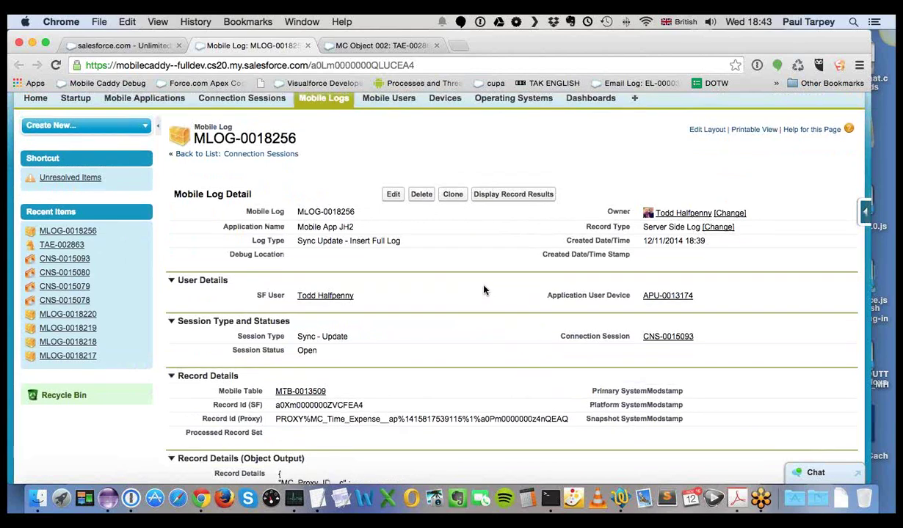
scroll(481, 291, down, 1)
scroll(480, 291, up, 1)
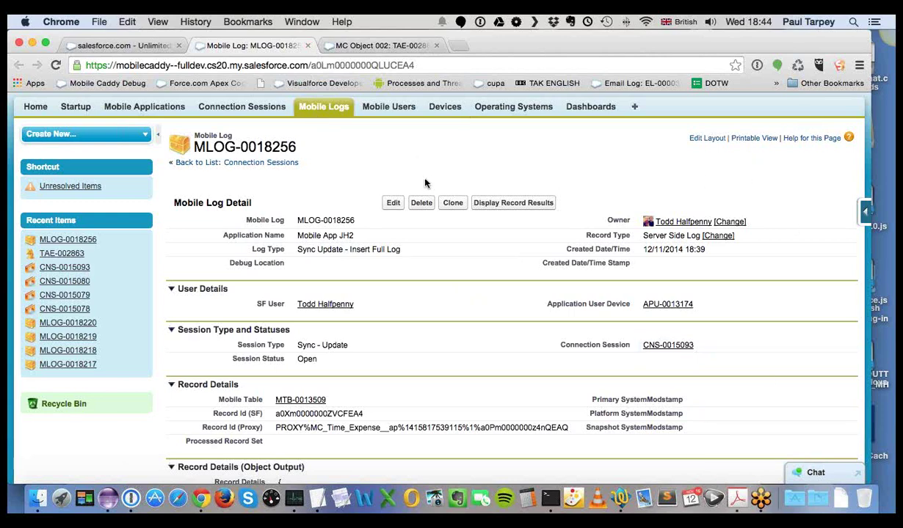
Open the Mobile App JH2 record MAP-0012243 from Recent Mobile Applications.
click(132, 45)
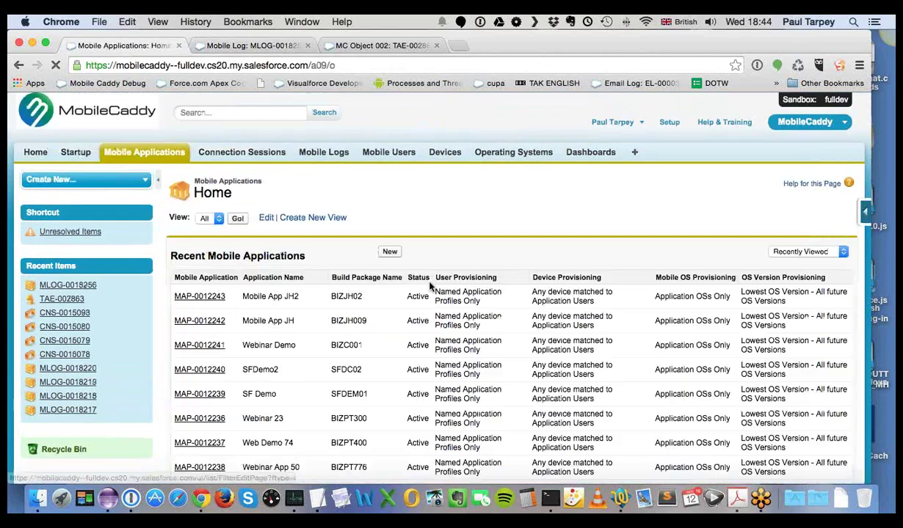
click(204, 298)
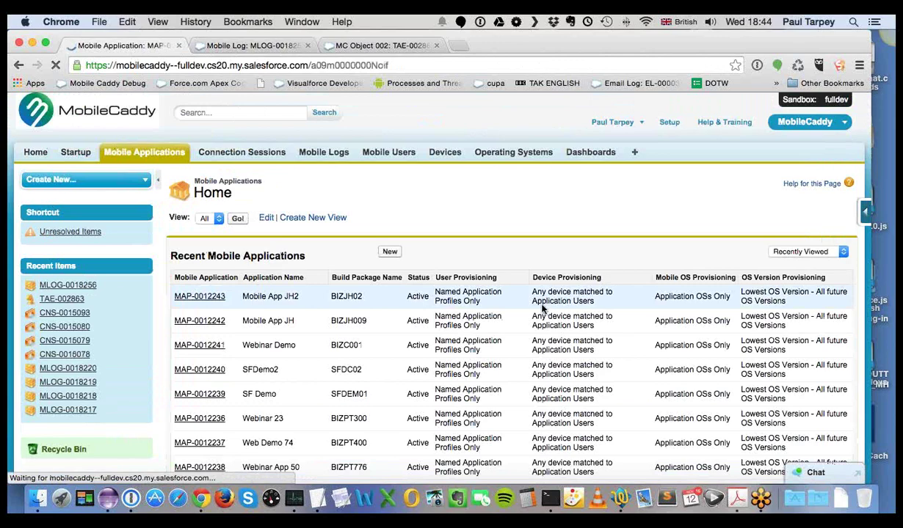
scroll(543, 308, down, 5)
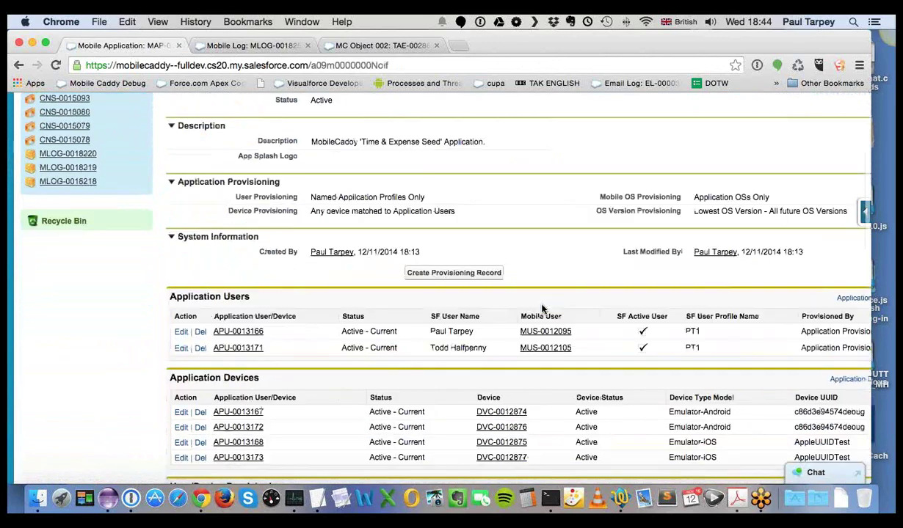
scroll(543, 306, down, 1)
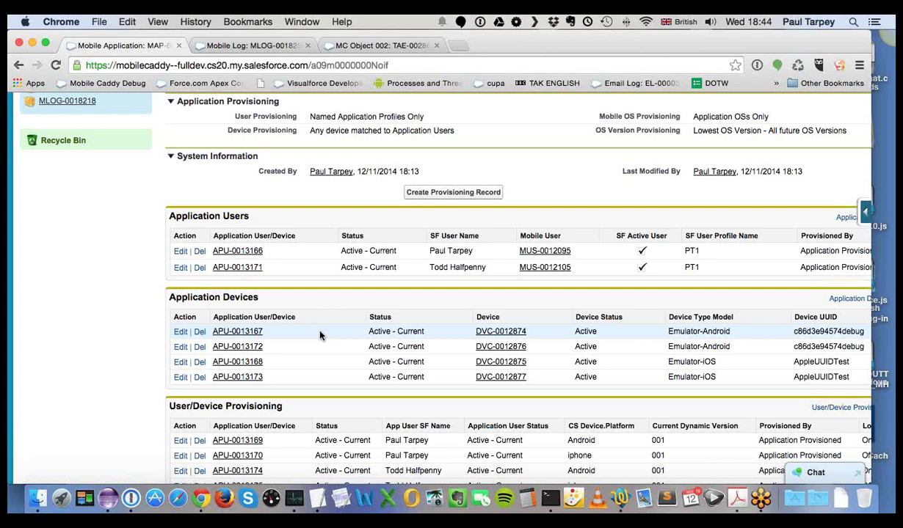
scroll(319, 336, up, 3)
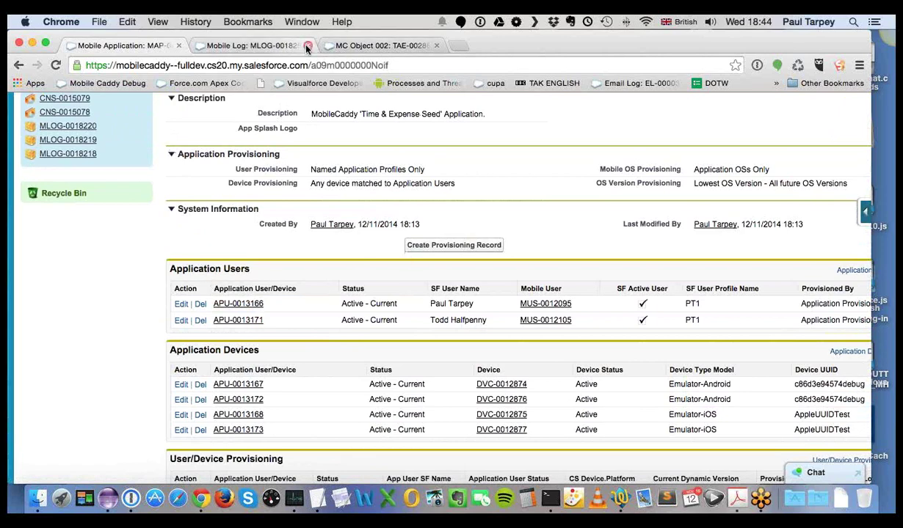
Close the MLOG-0018256 mobile log and MC Object 002 tabs, then review the application's users and devices.
click(307, 45)
click(308, 46)
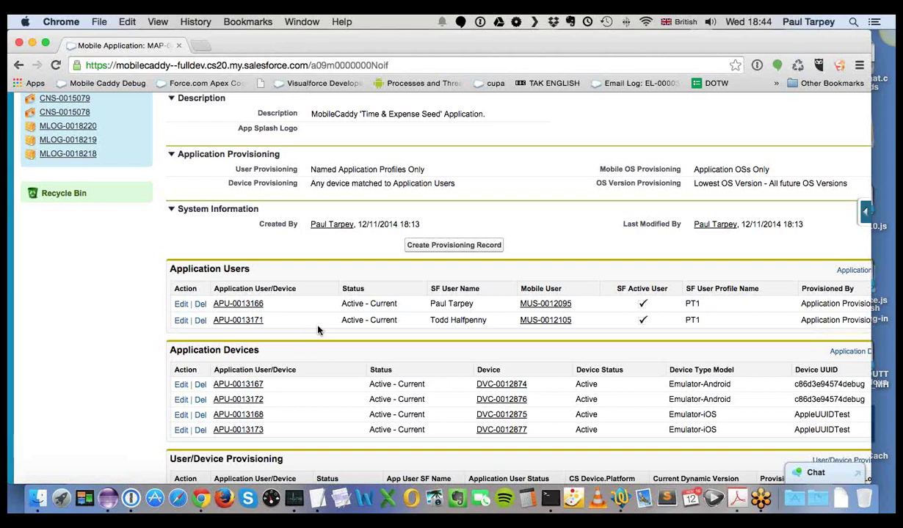
scroll(262, 311, up, 5)
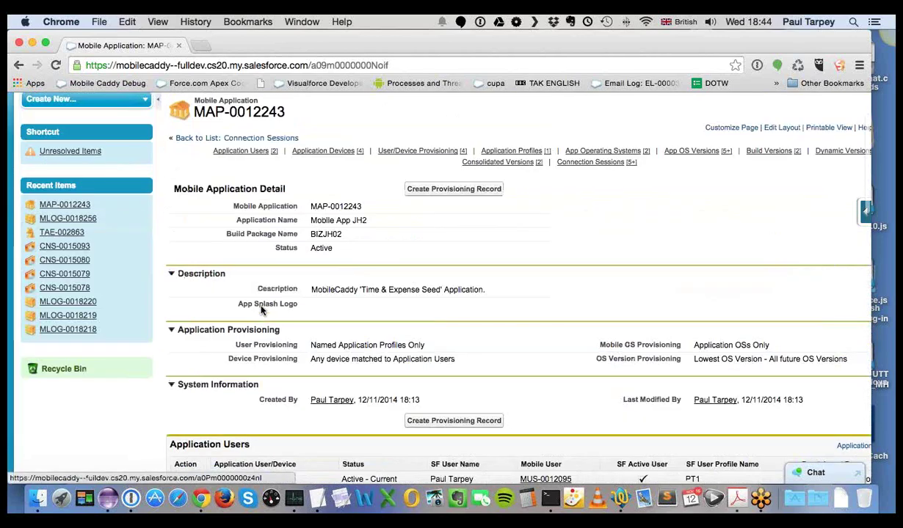
scroll(501, 355, down, 10)
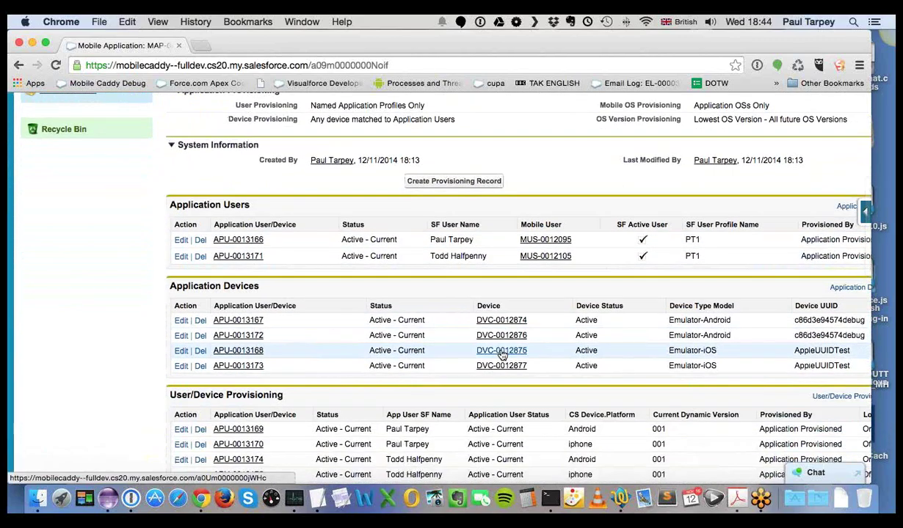
scroll(501, 353, up, 10)
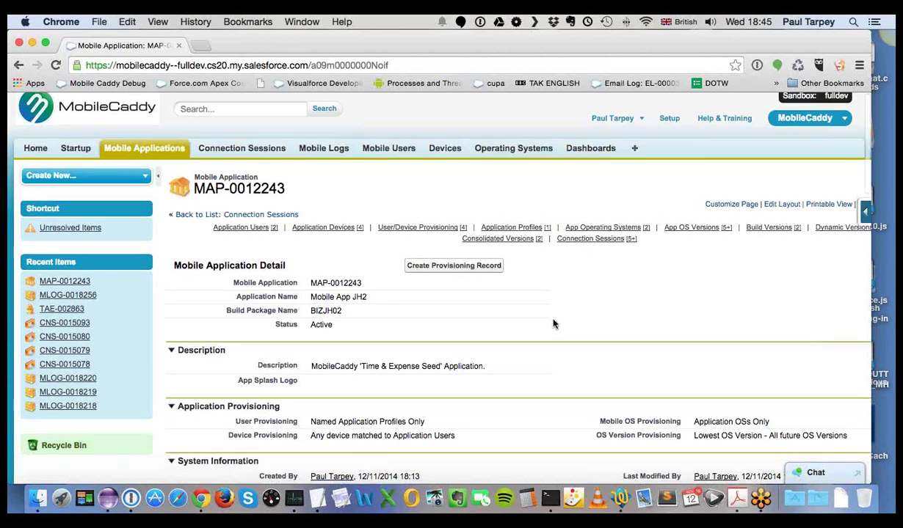
scroll(554, 325, down, 2)
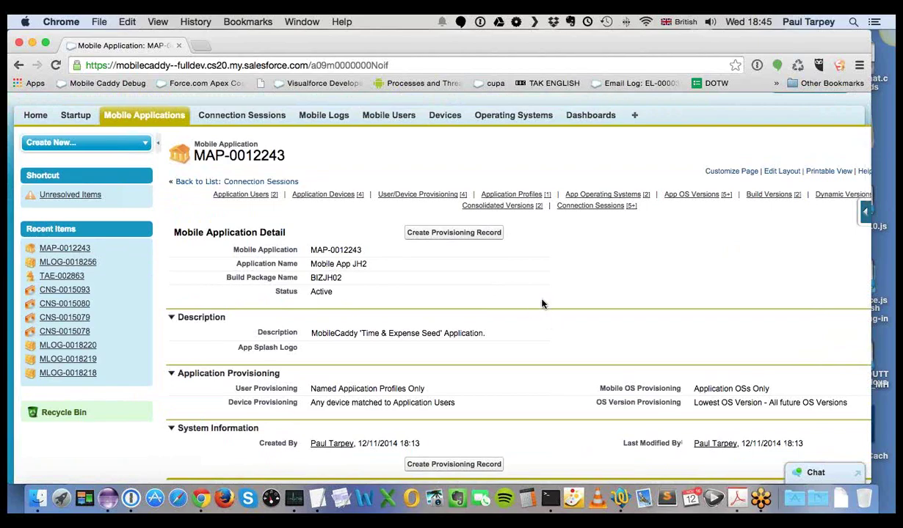
scroll(541, 303, down, 8)
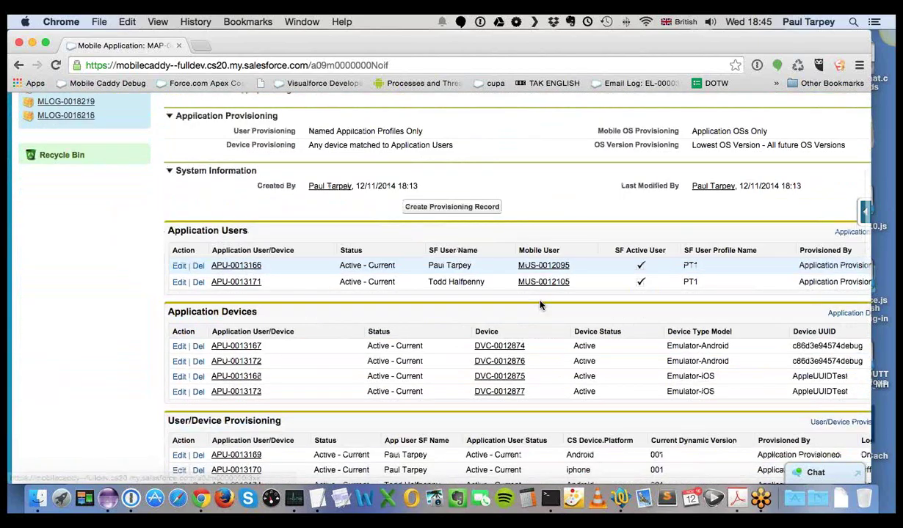
Inspect device record APU-0013167, then return to application MAP-0012243.
click(243, 301)
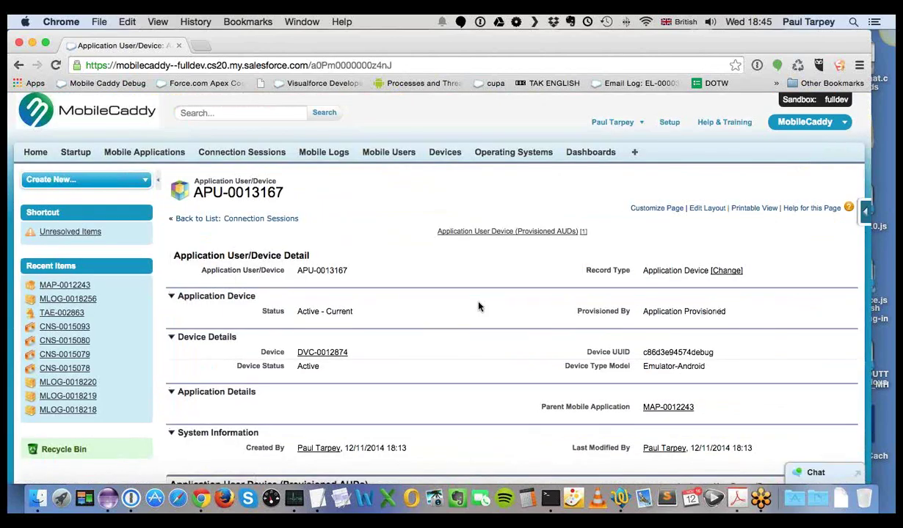
scroll(477, 307, down, 3)
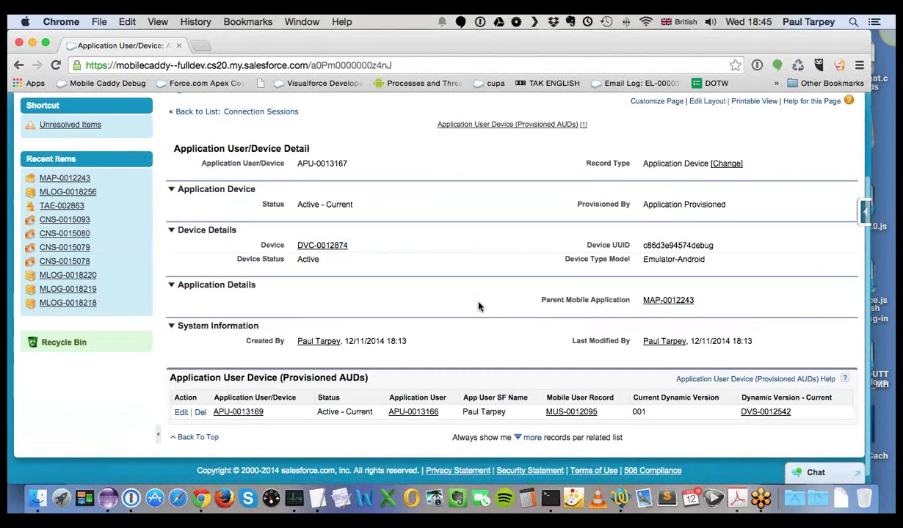
scroll(478, 306, up, 1)
scroll(478, 307, down, 2)
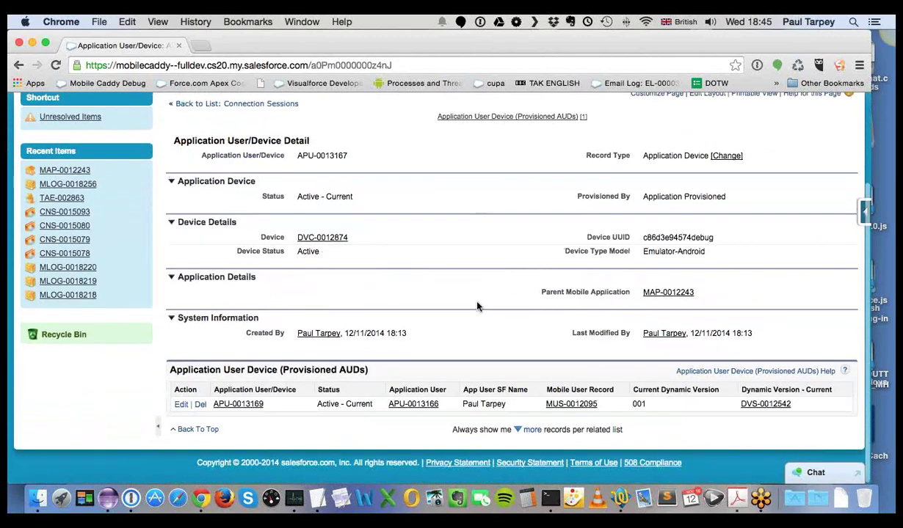
scroll(477, 307, up, 3)
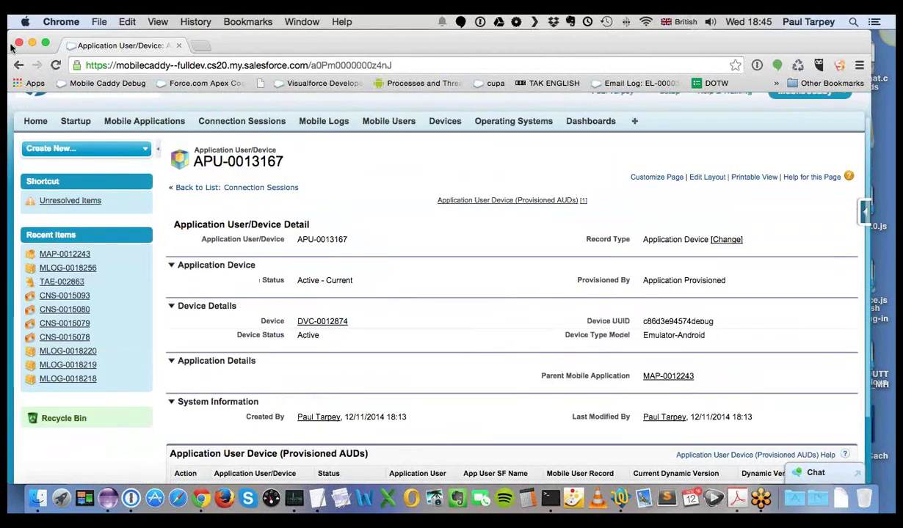
click(18, 65)
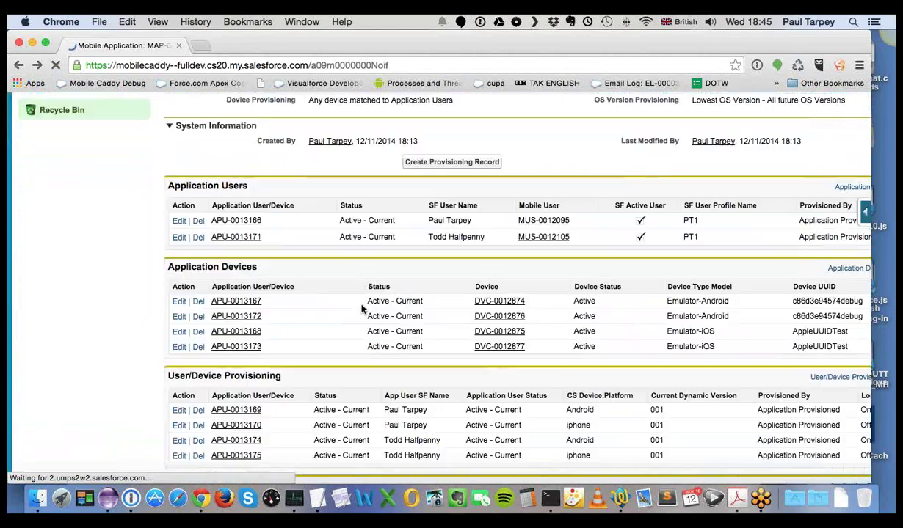
Open provisioning record APU-0013169 from the User/Device Provisioning list.
scroll(362, 309, down, 3)
click(236, 322)
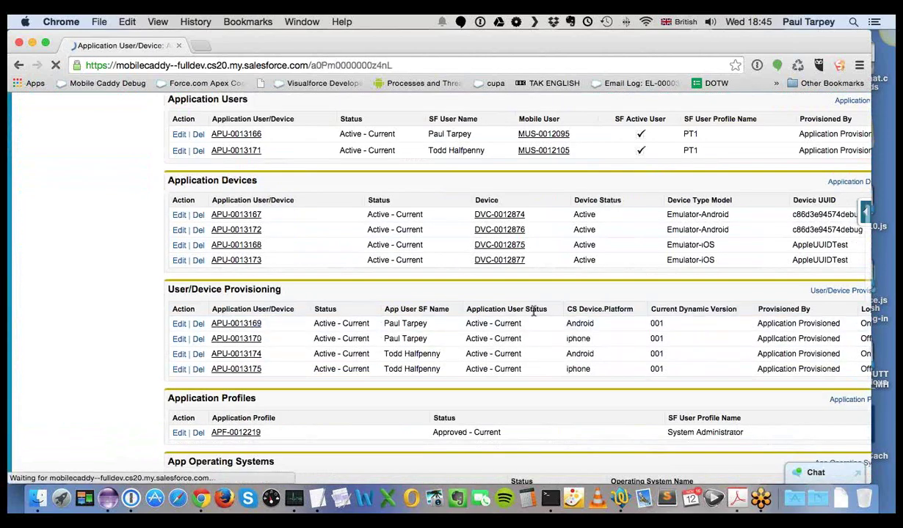
scroll(470, 242, down, 3)
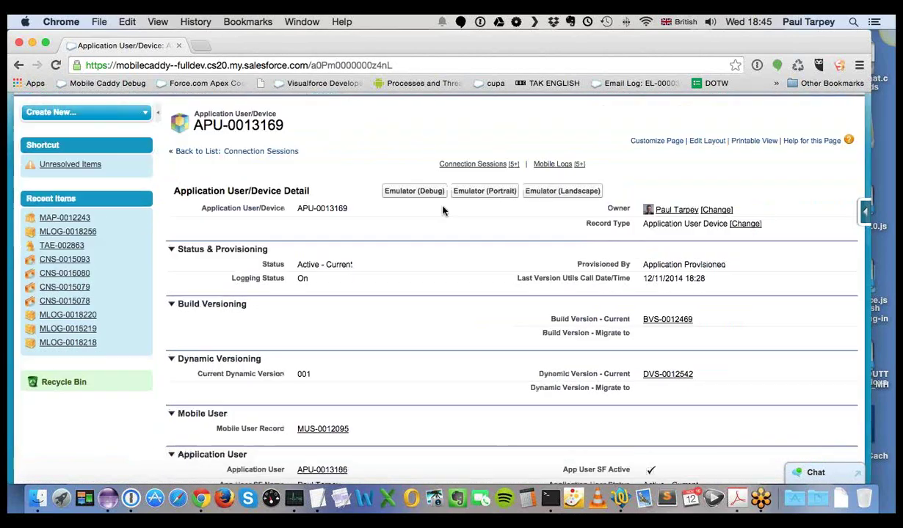
Run the Time & Expense app in the Emulator (Debug) and open Project 01267.
click(400, 190)
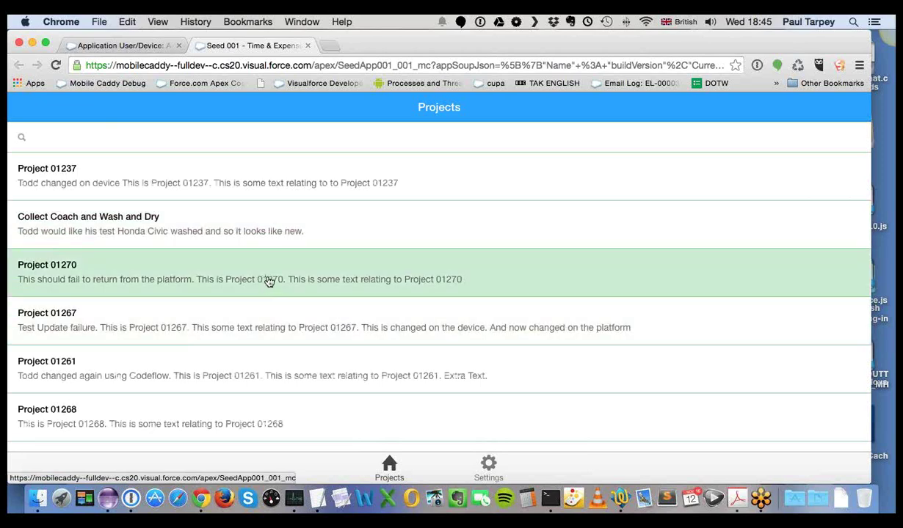
scroll(313, 294, down, 1)
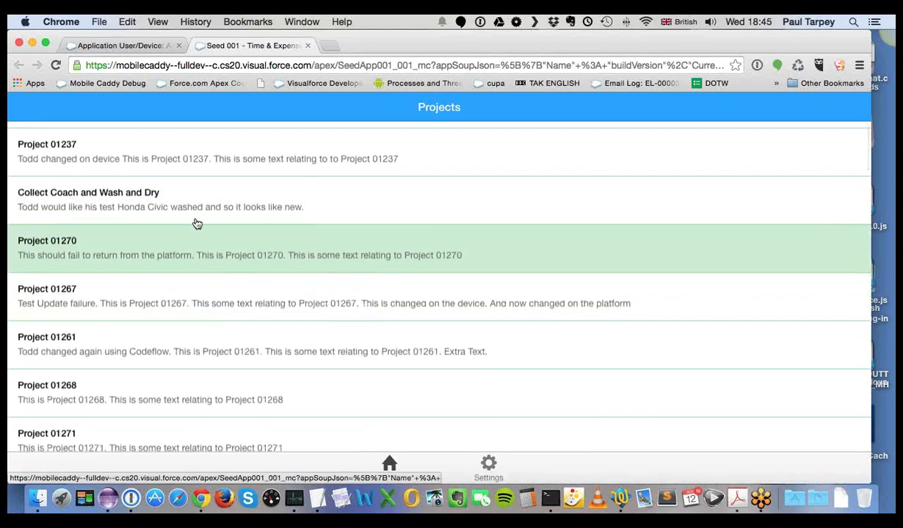
click(116, 292)
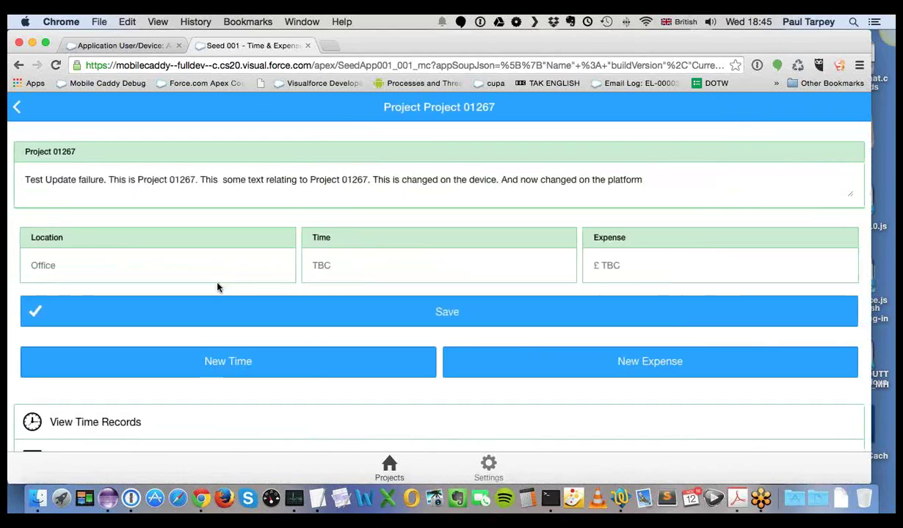
Submit a new Project 01267 expense with description MC, amount 100 and type Sundries.
click(649, 363)
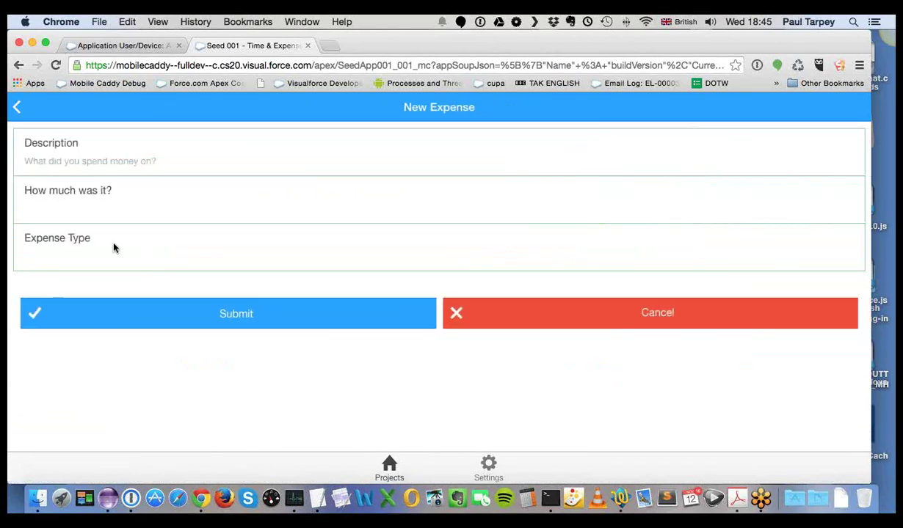
click(108, 164)
text(MC)
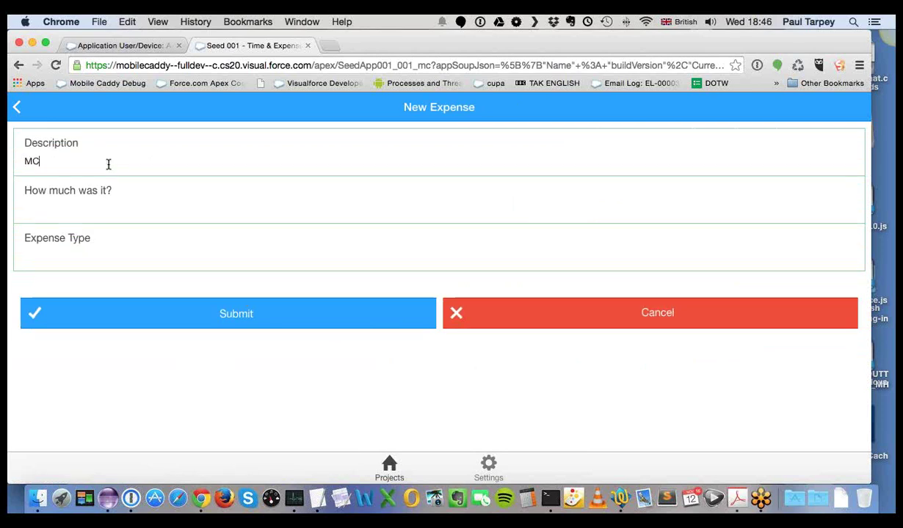
click(112, 204)
text(100)
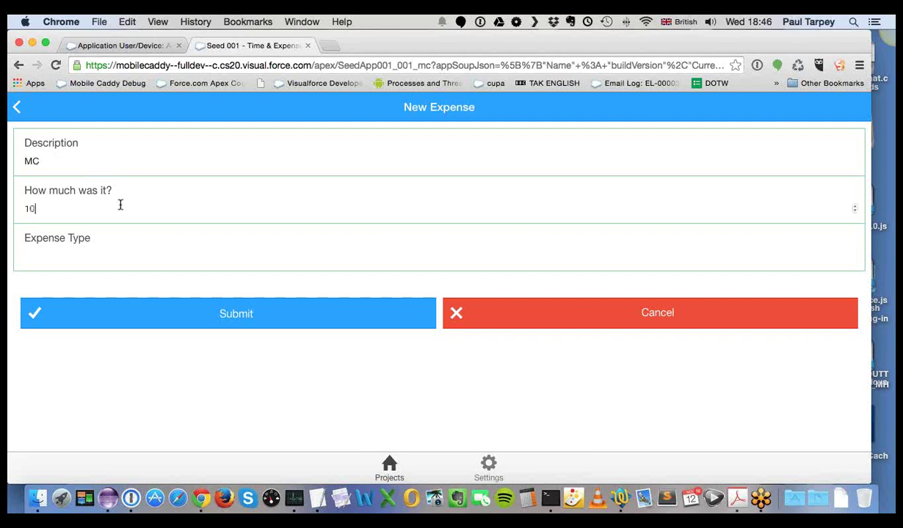
click(121, 248)
text(Sundries)
click(225, 316)
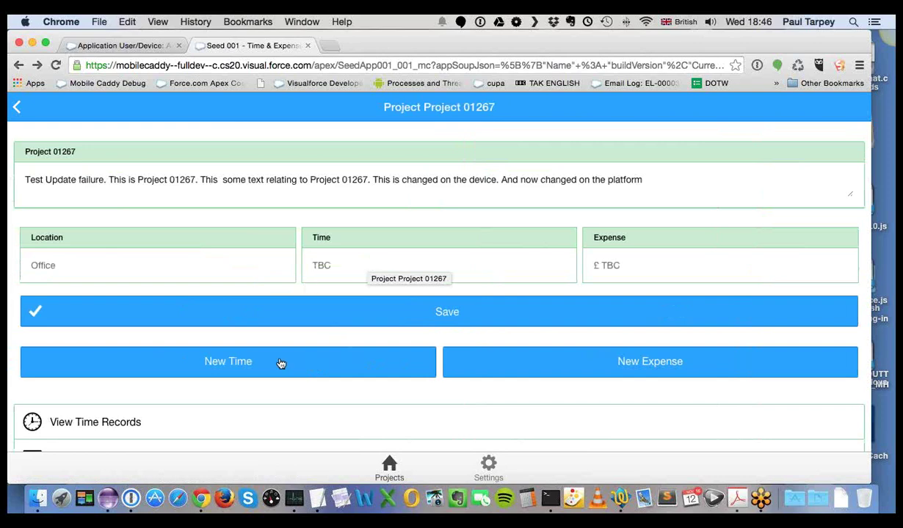
scroll(292, 409, down, 2)
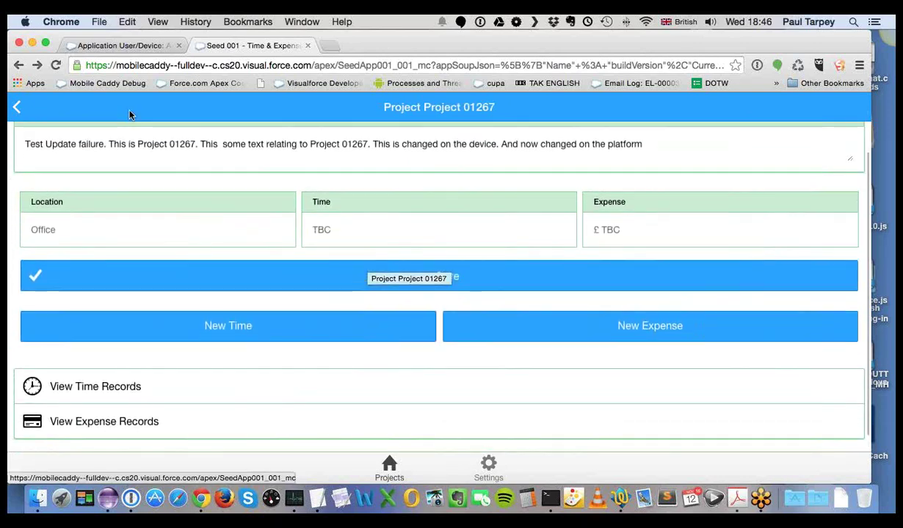
From the Application User/Device record, load the All view of Connection Sessions.
click(121, 45)
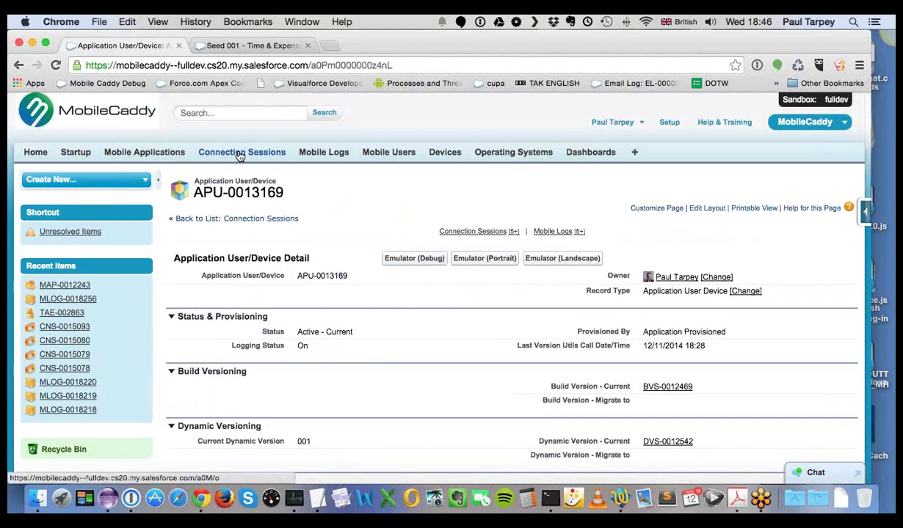
click(241, 152)
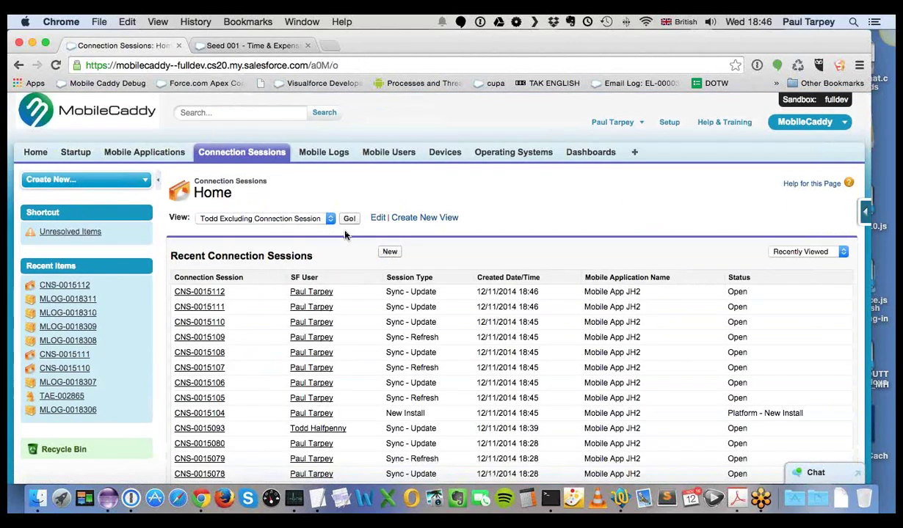
scroll(348, 268, down, 1)
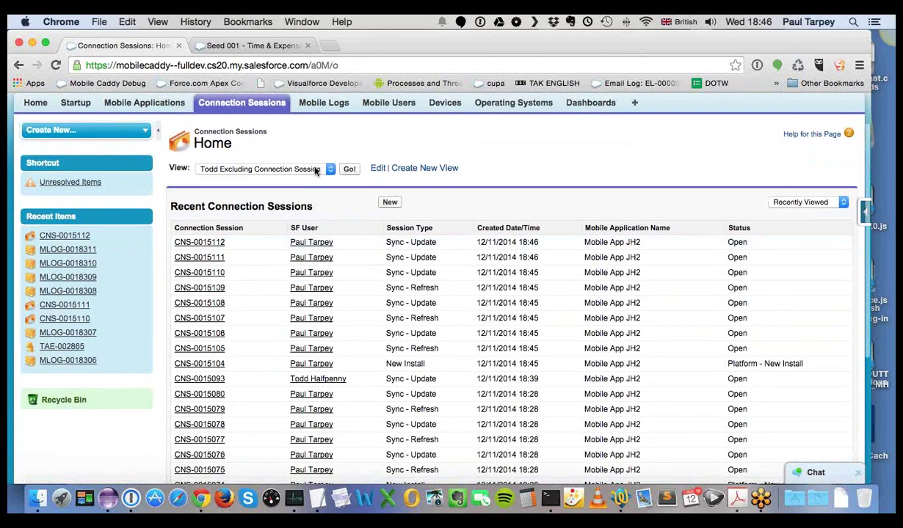
click(264, 169)
click(349, 169)
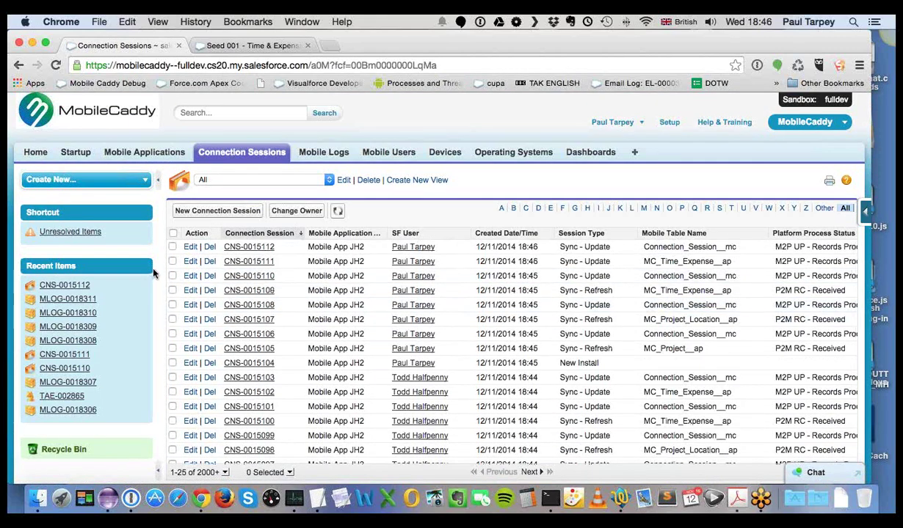
scroll(153, 273, down, 2)
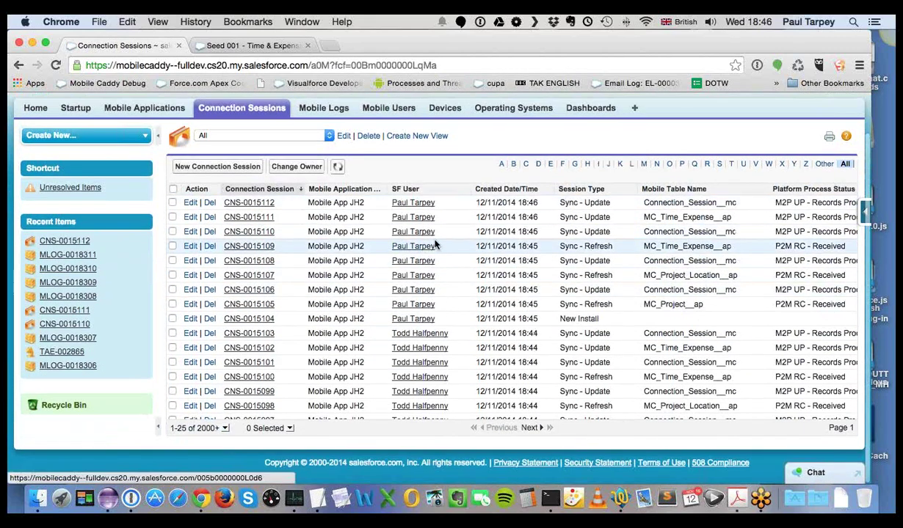
Open session CNS-0015111 and display its sync results.
click(241, 218)
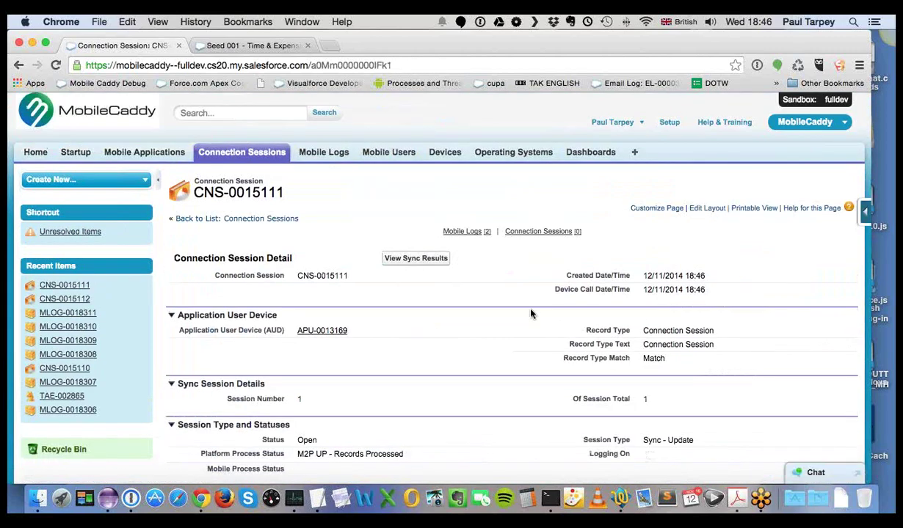
scroll(530, 313, down, 5)
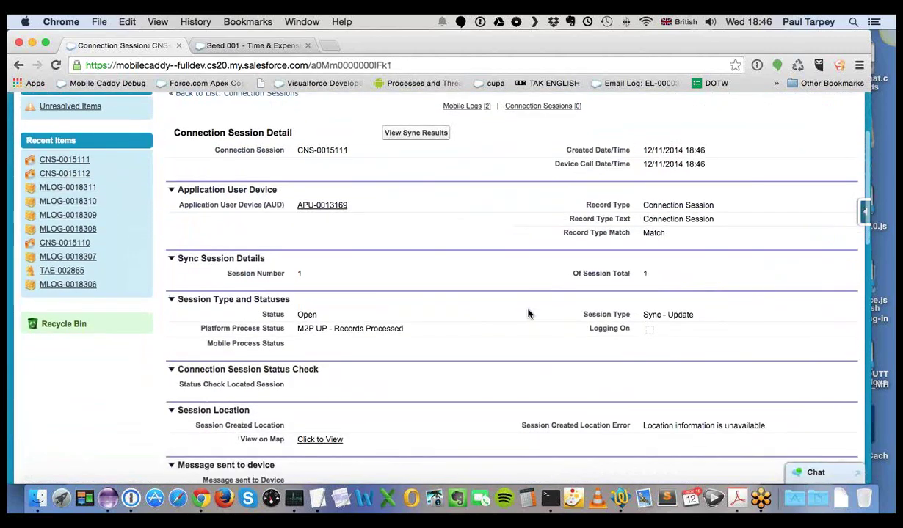
scroll(499, 279, up, 1)
click(419, 160)
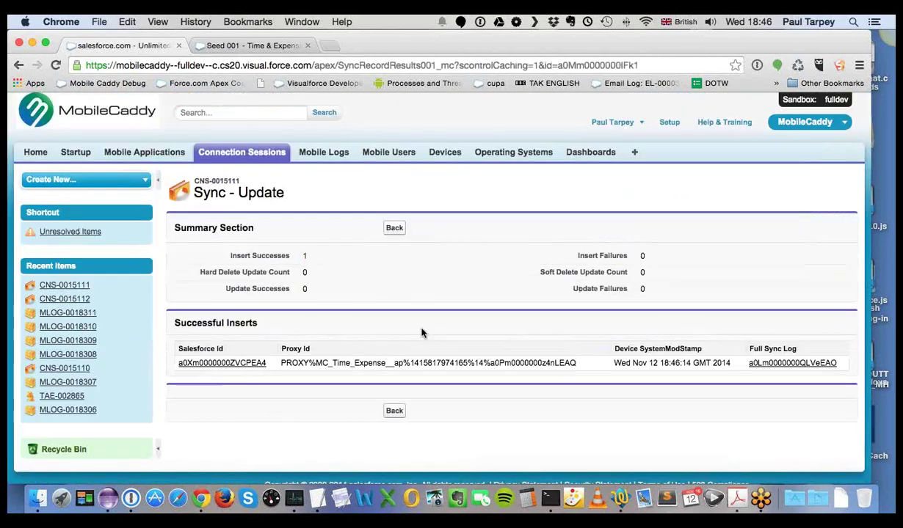
Review inserted expense TAE-002865 (£100.00, Sundries), then return to the Connection Sessions tab.
click(227, 364)
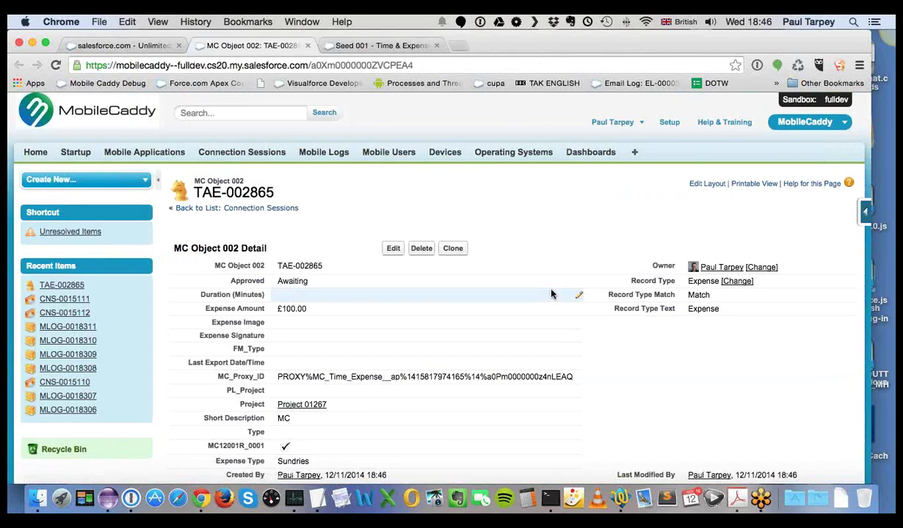
scroll(558, 292, down, 3)
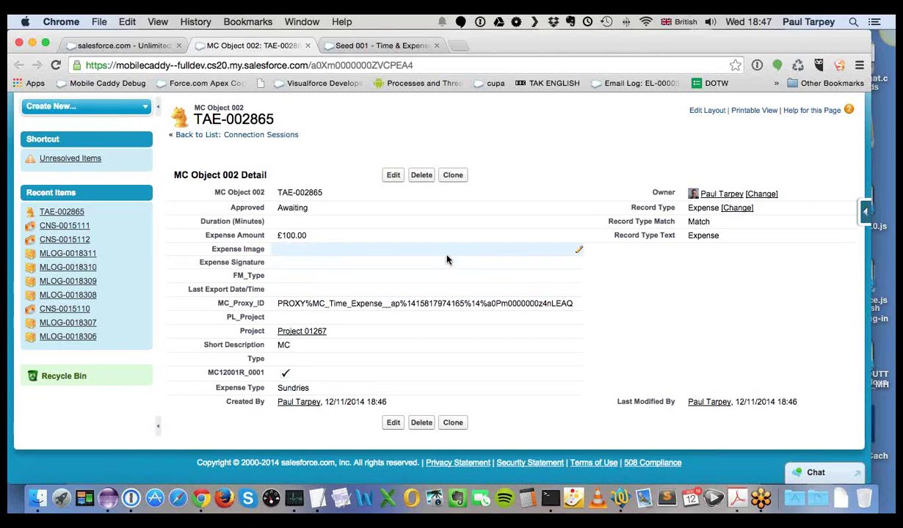
scroll(413, 259, up, 1)
scroll(414, 259, up, 3)
click(235, 152)
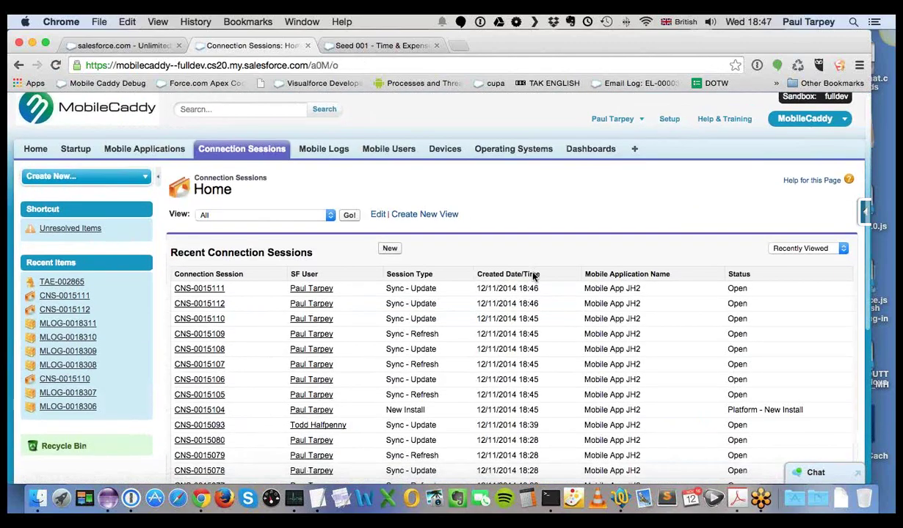
Scroll the All Connection Sessions list from CNS-0015112 down past the CNS-0015104 New Install.
scroll(532, 275, down, 1)
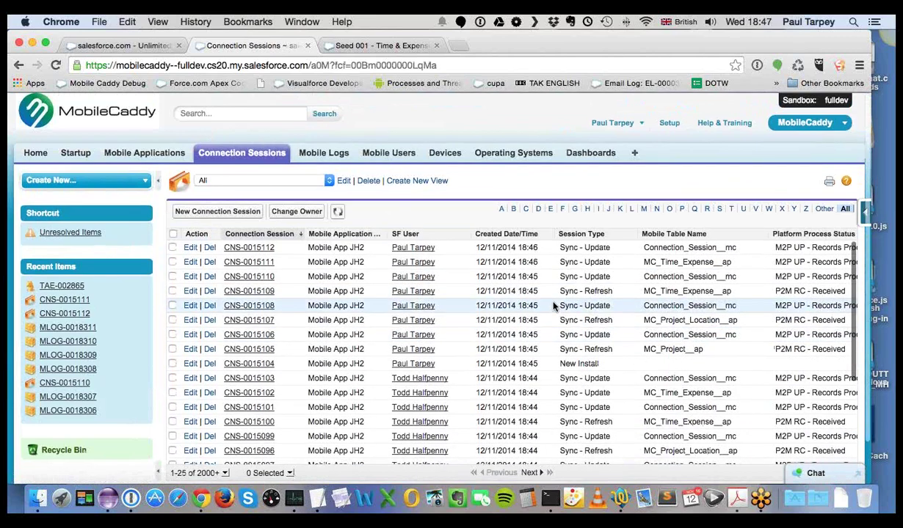
scroll(154, 273, down, 1)
scroll(154, 273, down, 2)
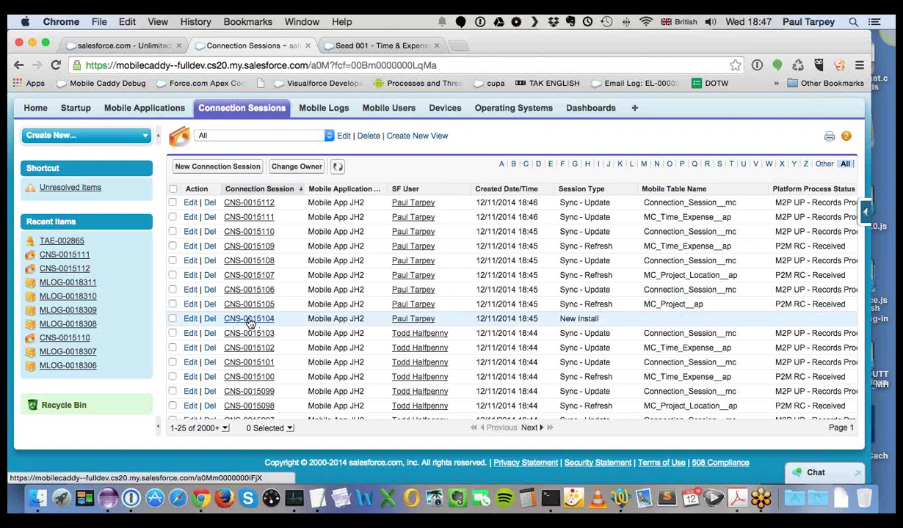
Open connection session CNS-0015104 and review its Platform - New Install details, logging on.
click(250, 320)
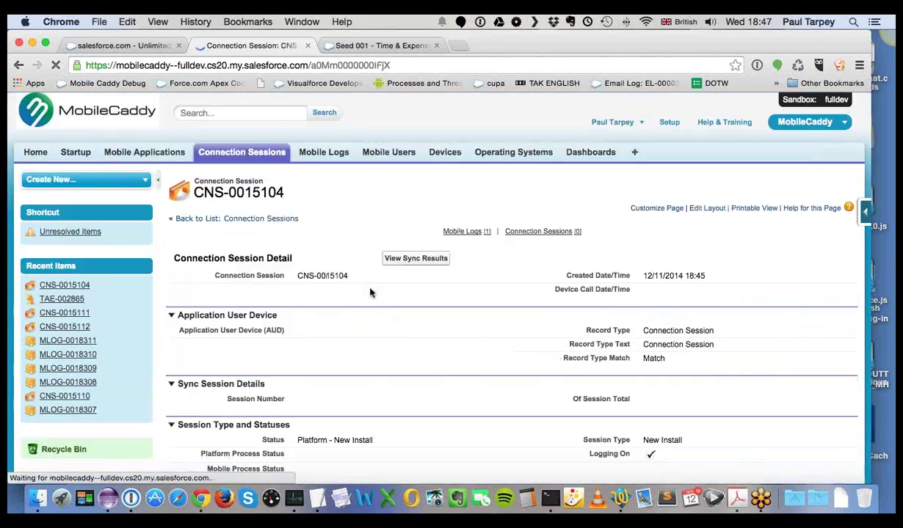
scroll(454, 312, down, 3)
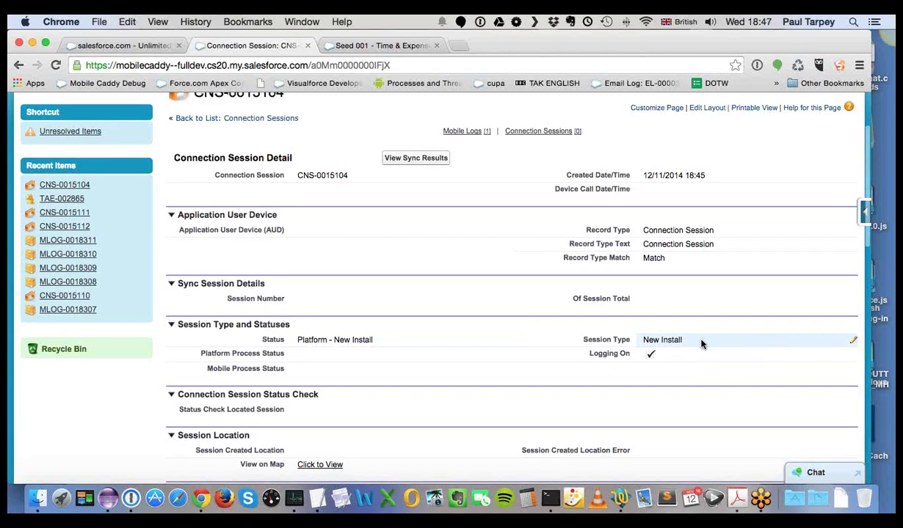
scroll(701, 345, down, 1)
scroll(703, 342, down, 1)
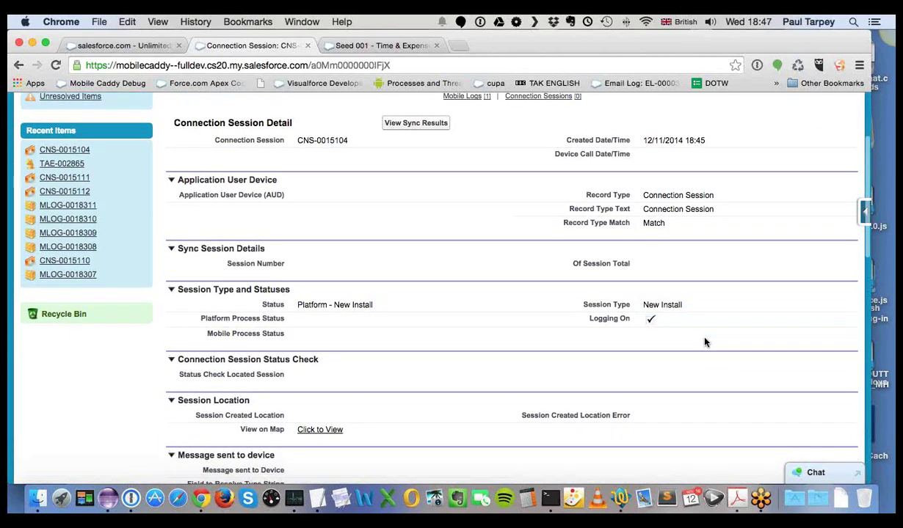